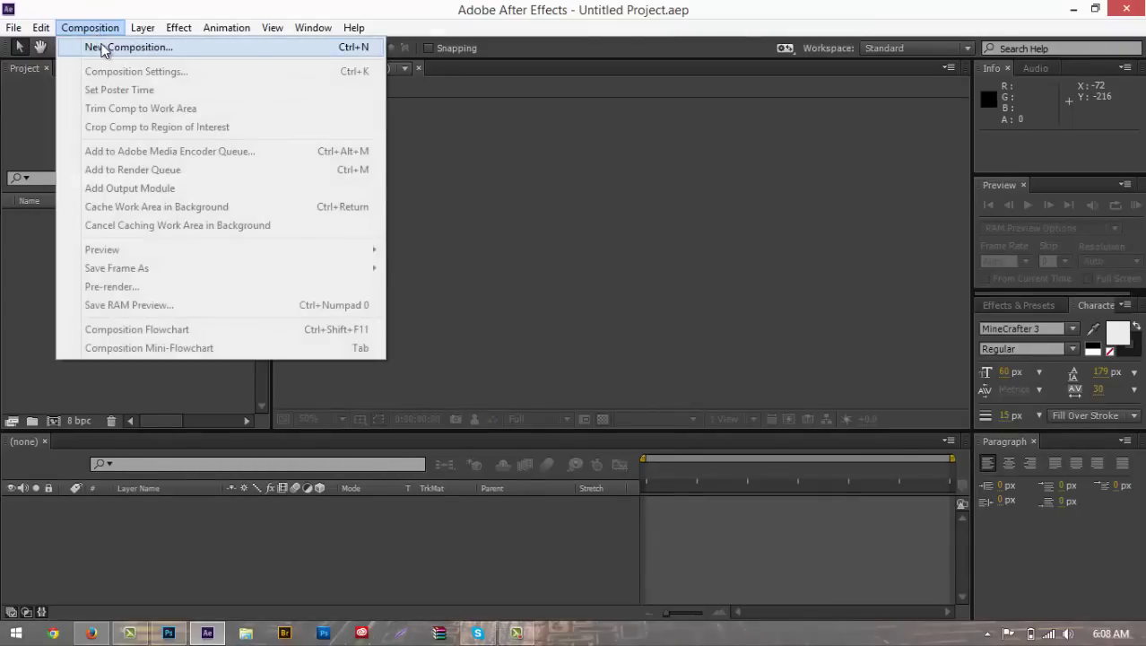
Create a new 728 x 90 px composition at 30 fps with a duration of 10 seconds
click(102, 46)
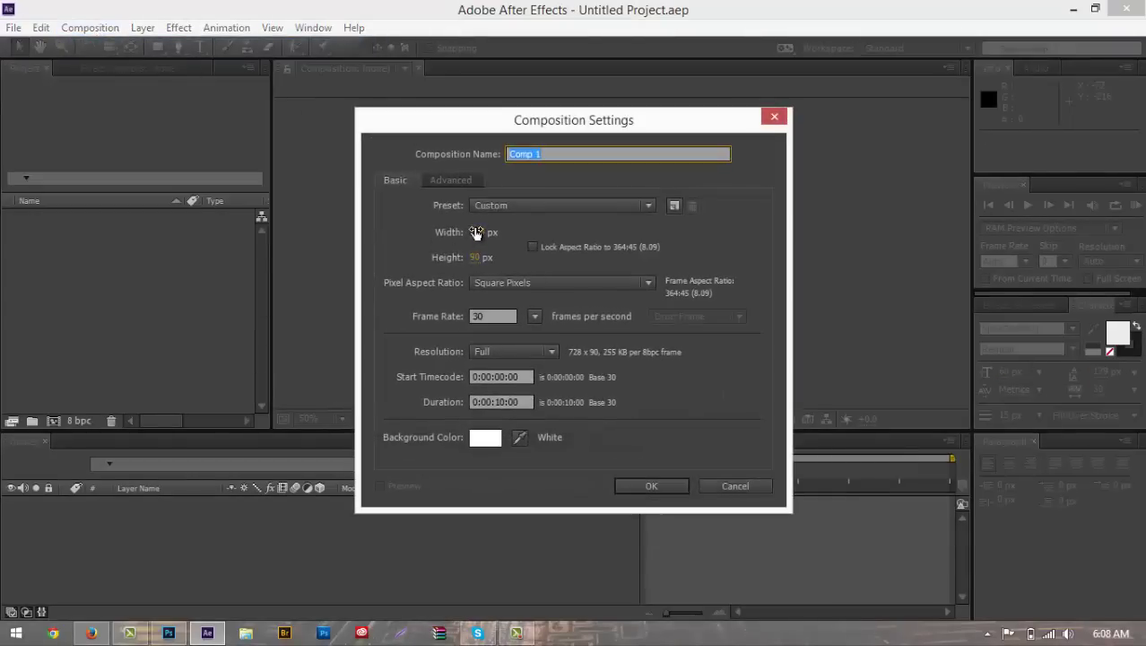
click(475, 231)
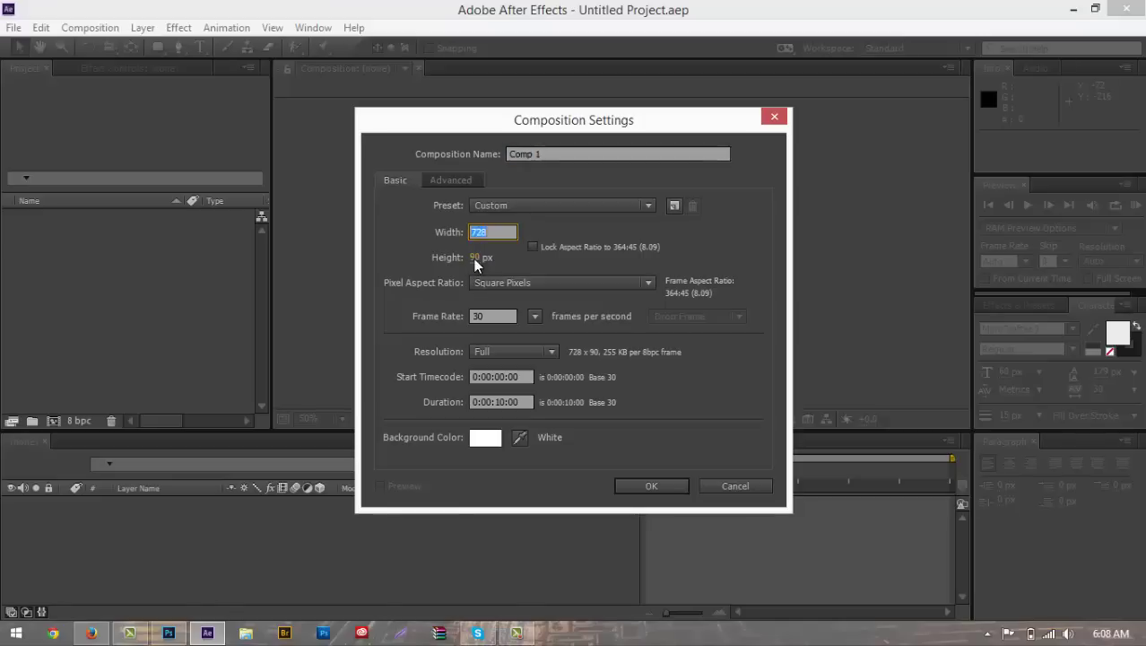
click(475, 257)
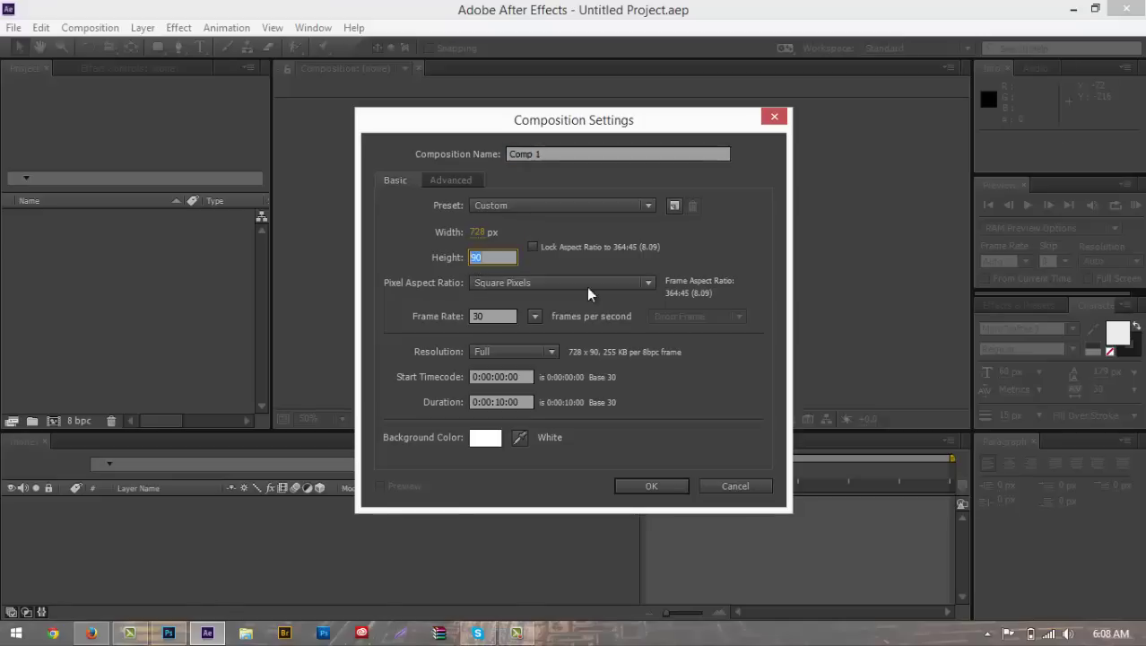
click(648, 485)
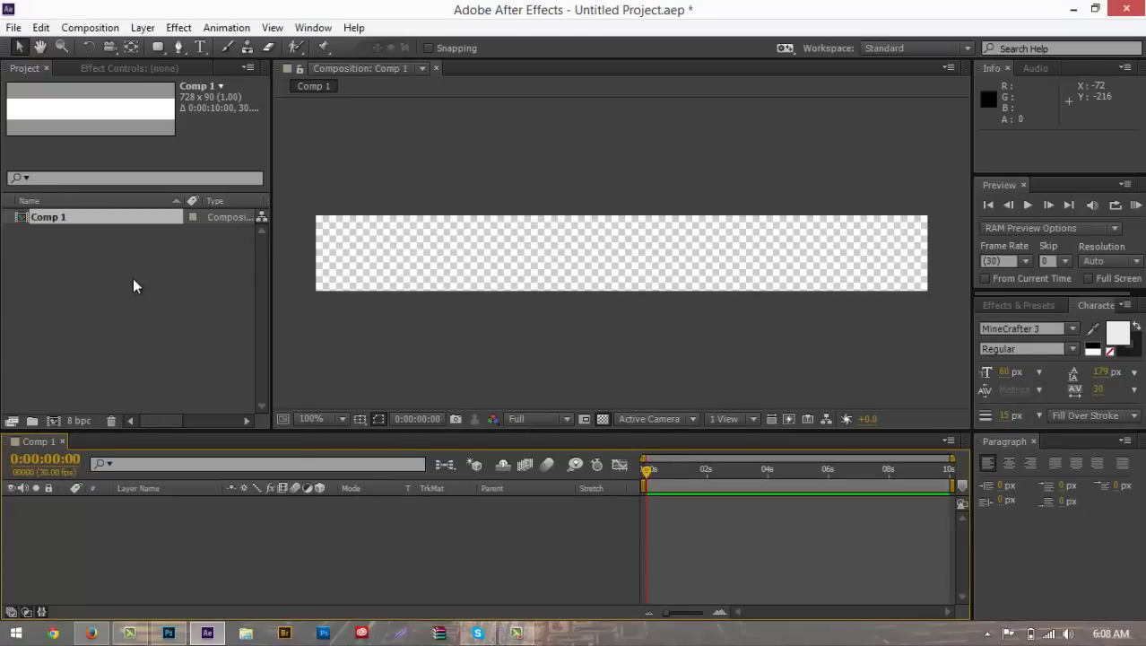
Import the Picture 1 image from the Sunfury.com folder and place it in the composition
double_click(87, 271)
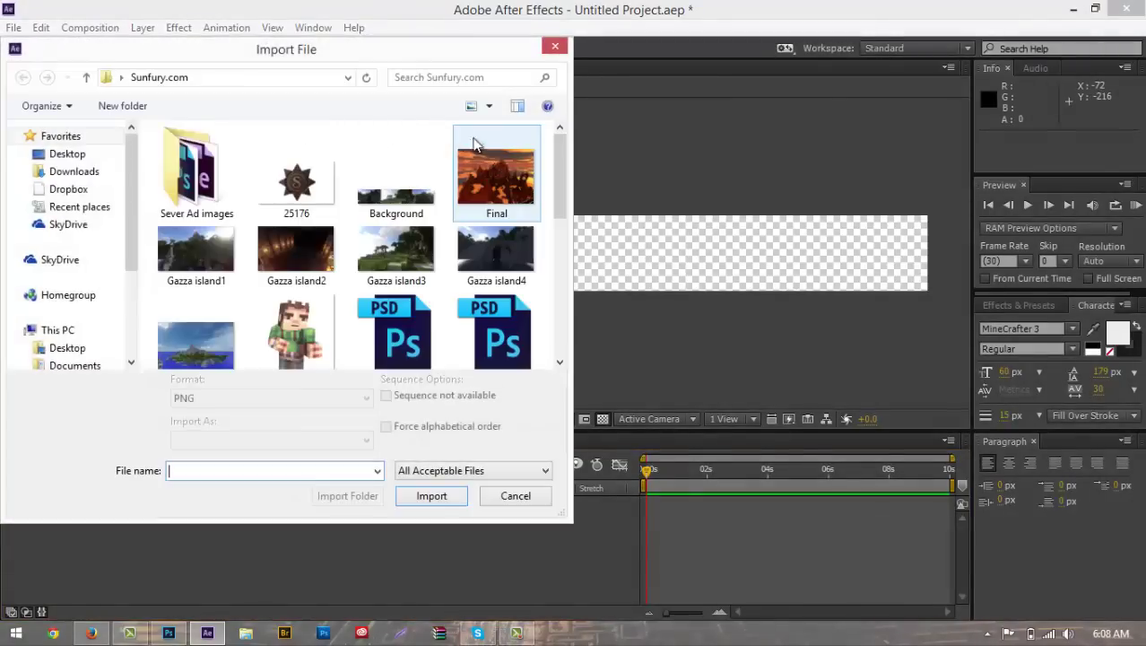
drag(558, 159, 582, 260)
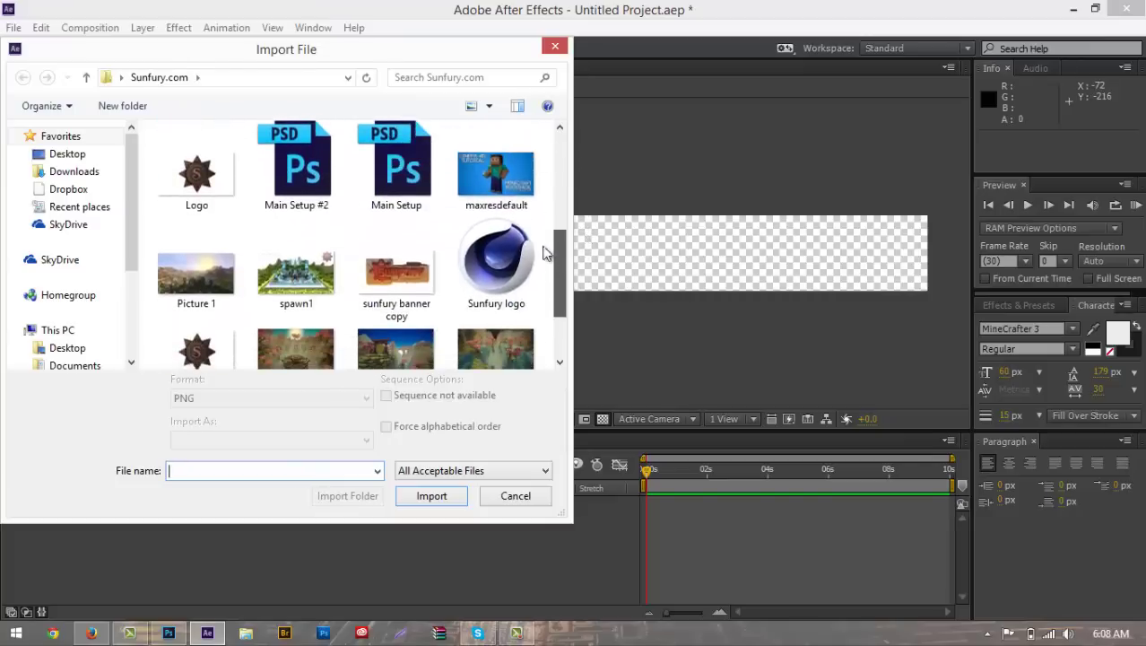
double_click(173, 272)
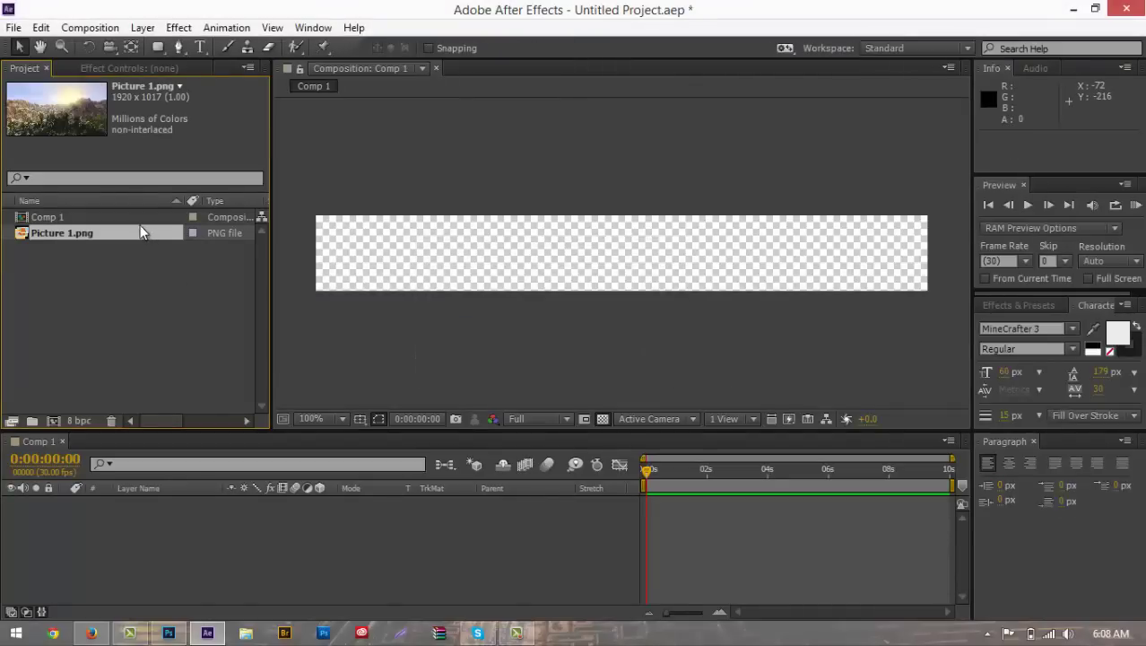
drag(180, 237, 653, 251)
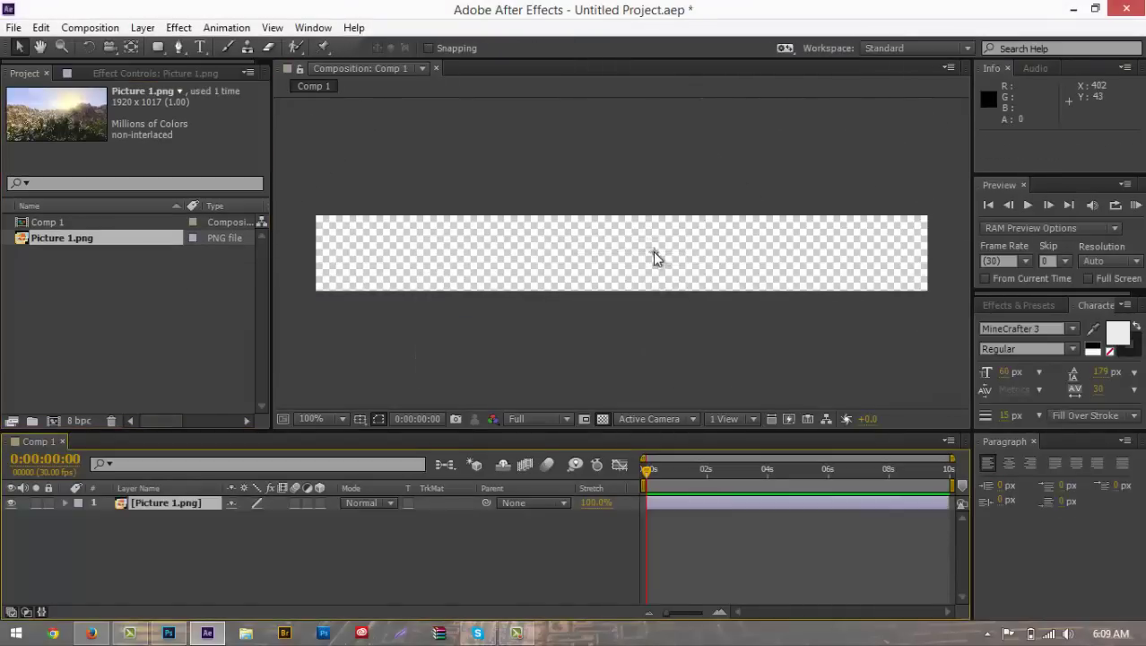
Scale the Picture 1 layer down to about 42% and reposition it at about 397, 91 so it fills the banner
key(comma)
key(comma)
key(comma)
key(comma)
key(comma)
key(period)
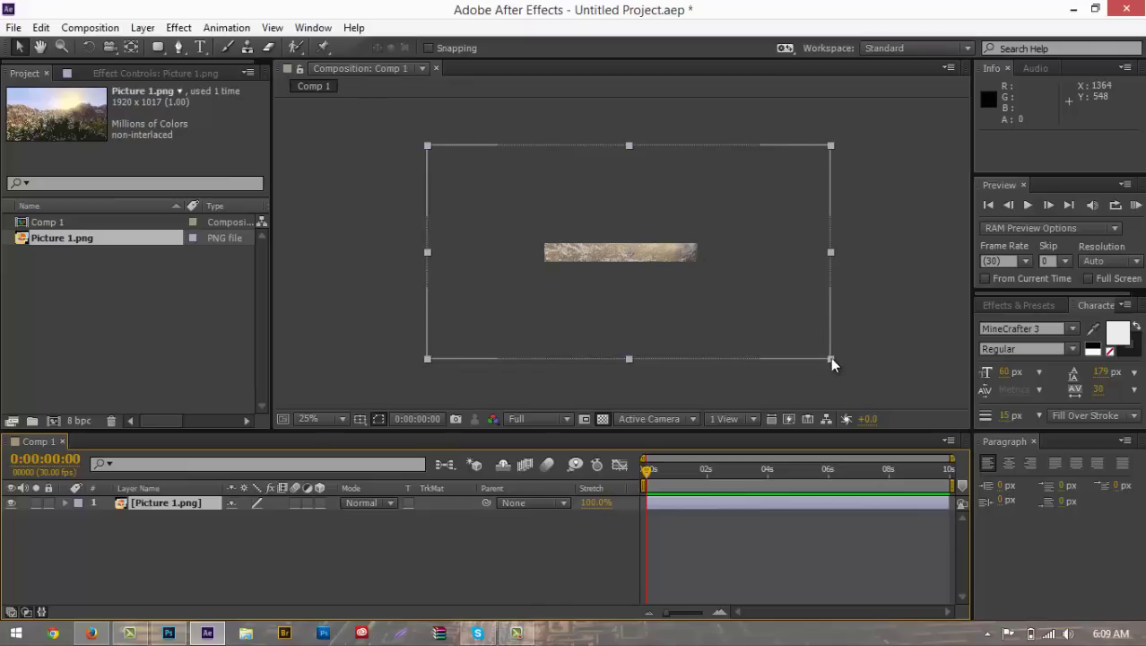
drag(831, 357, 741, 305)
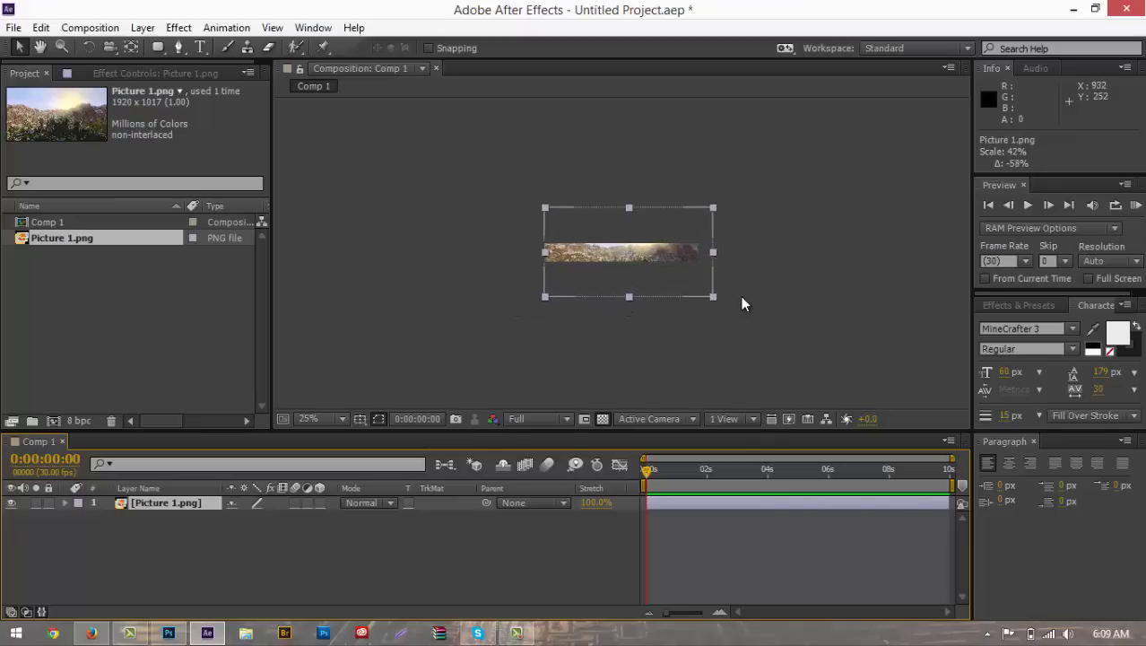
drag(679, 254, 705, 274)
key(slash)
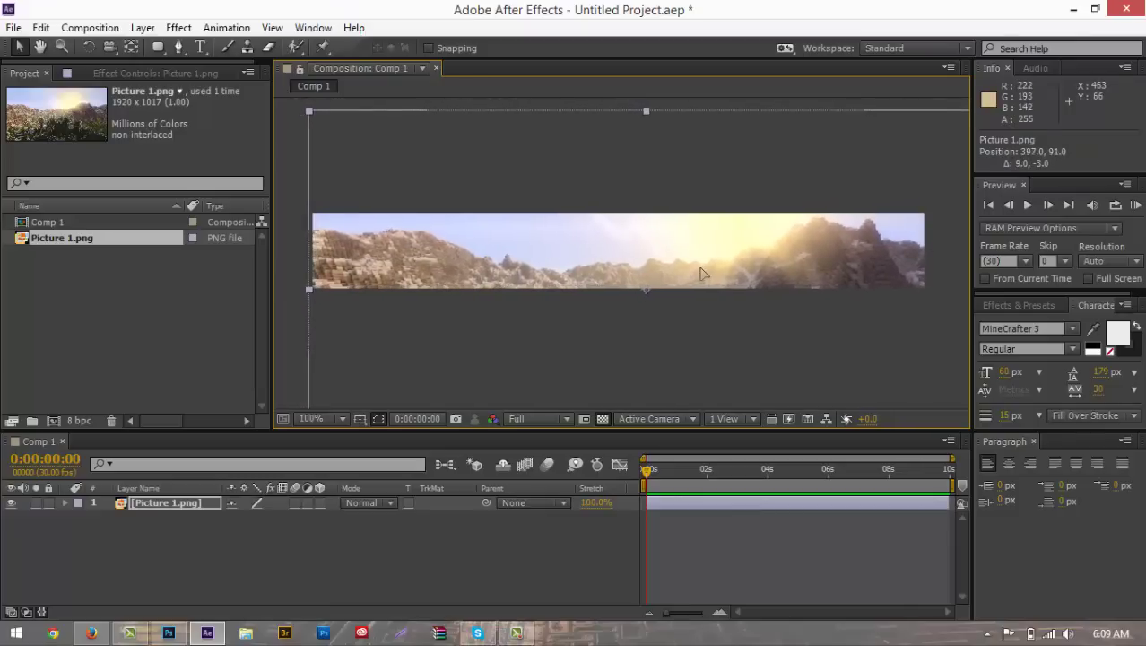
Rename the Picture 1.png layer to "background"
click(172, 526)
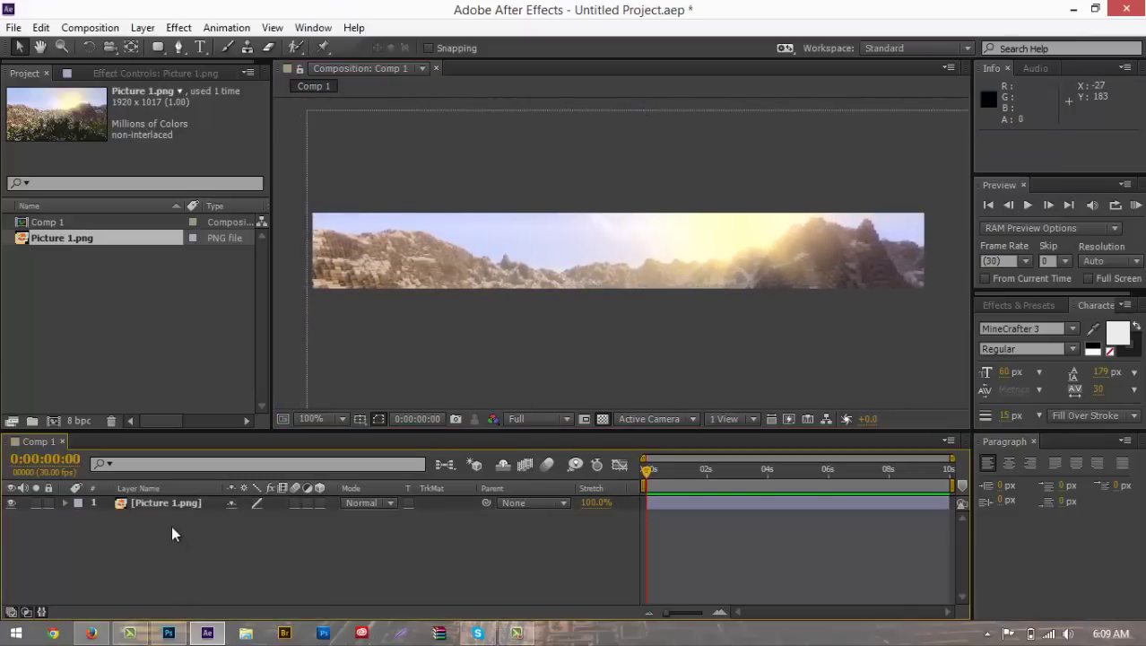
click(171, 505)
right_click(171, 504)
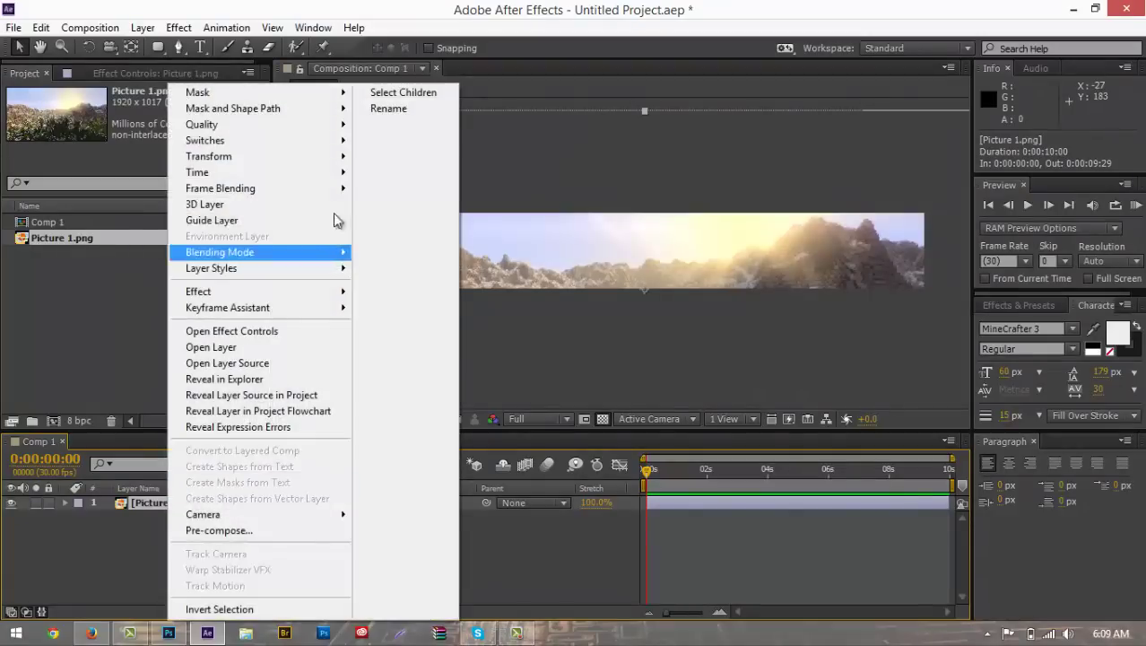
click(431, 113)
text(b)
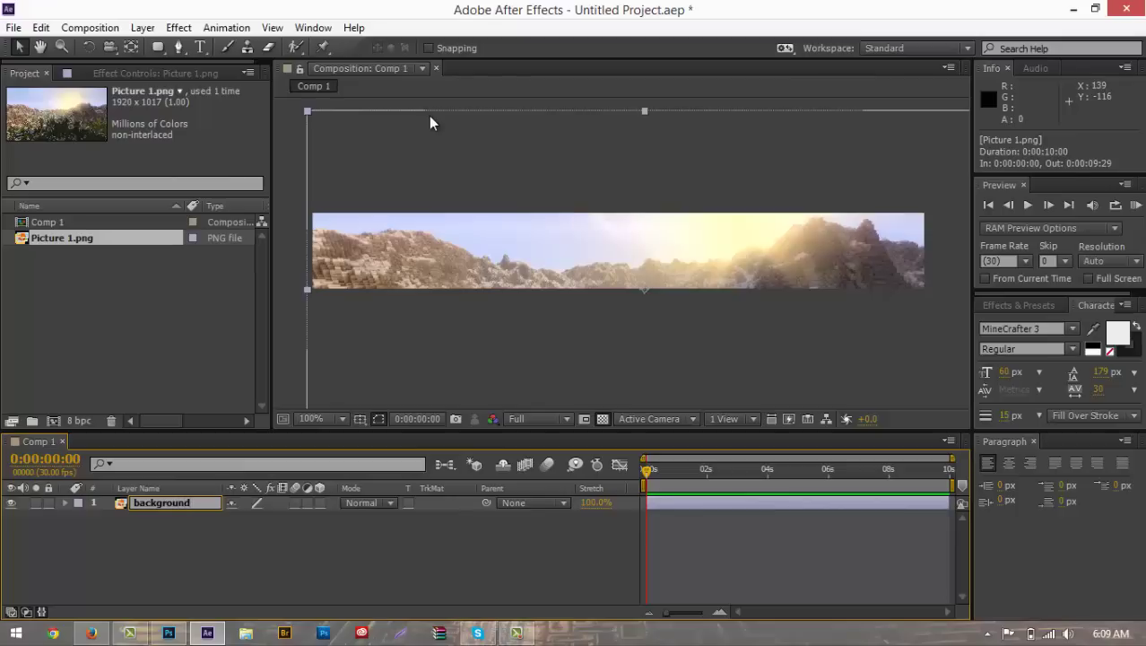
text(ackground)
key(Return)
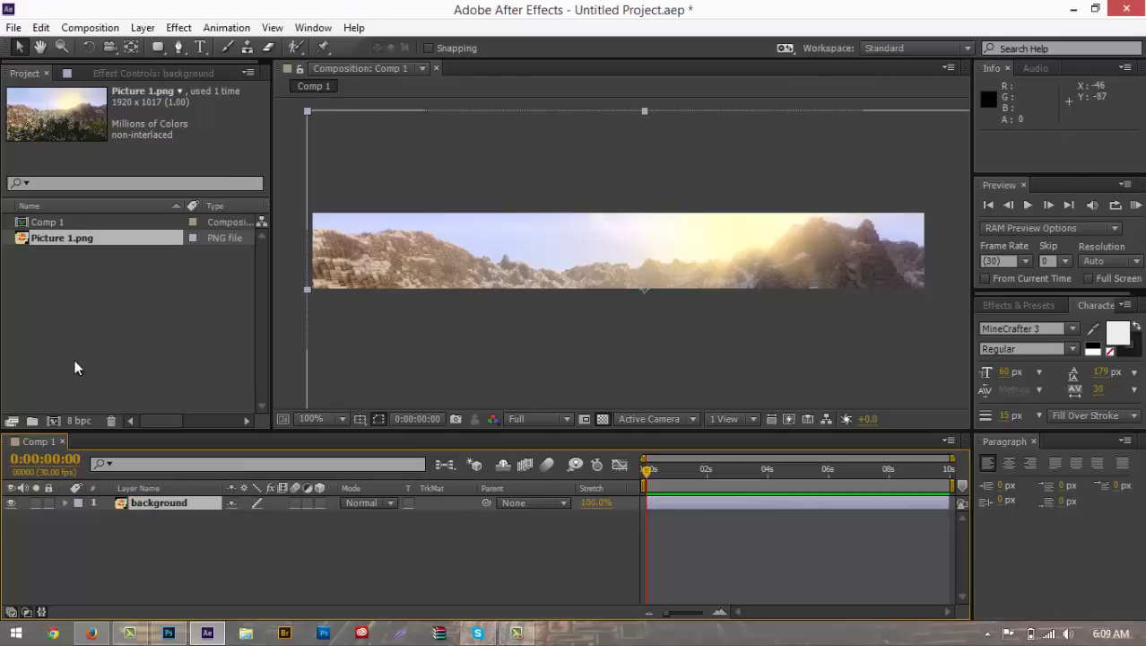
Add the text "MINECRAFT" over the background and centre it on the banner at about 132, 89
click(201, 48)
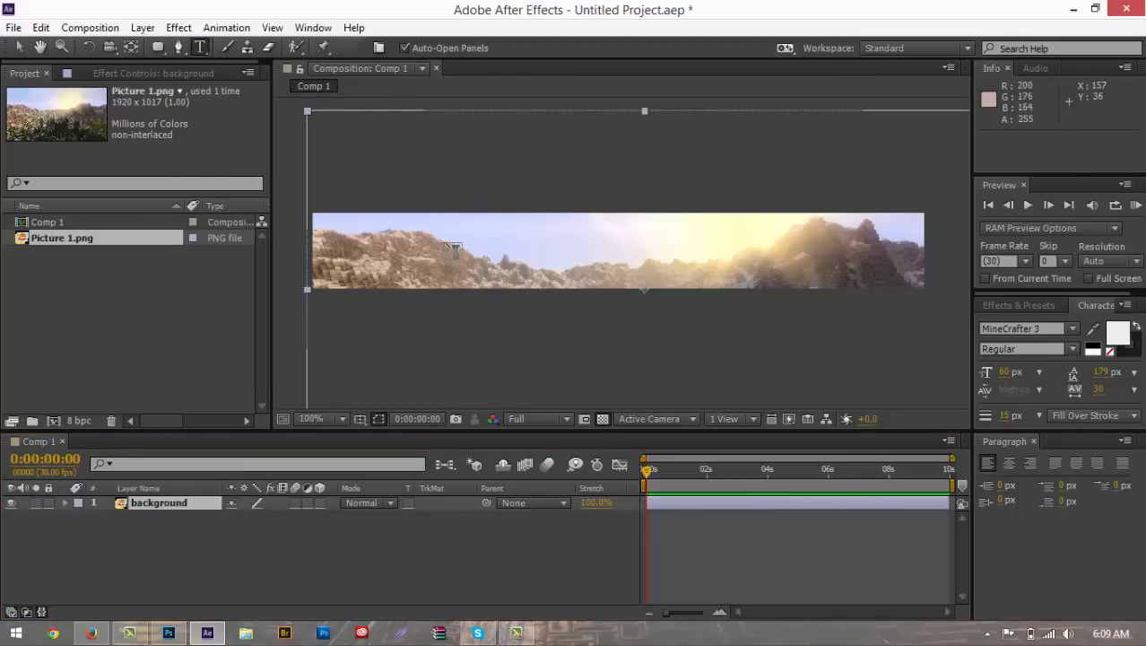
click(484, 255)
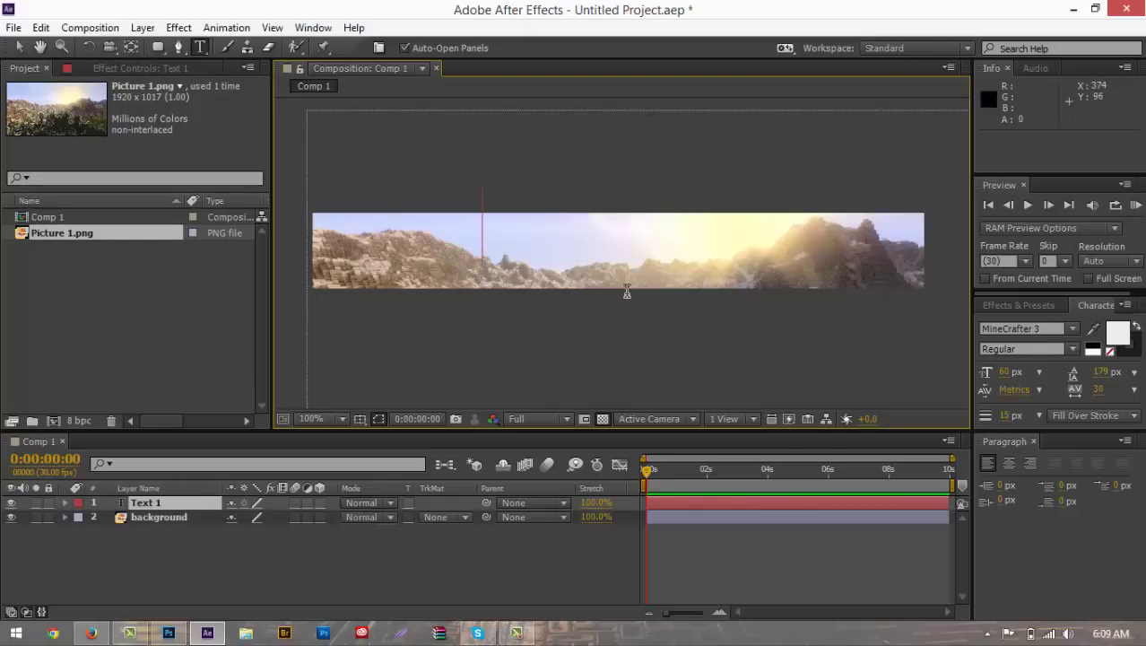
text(HI)
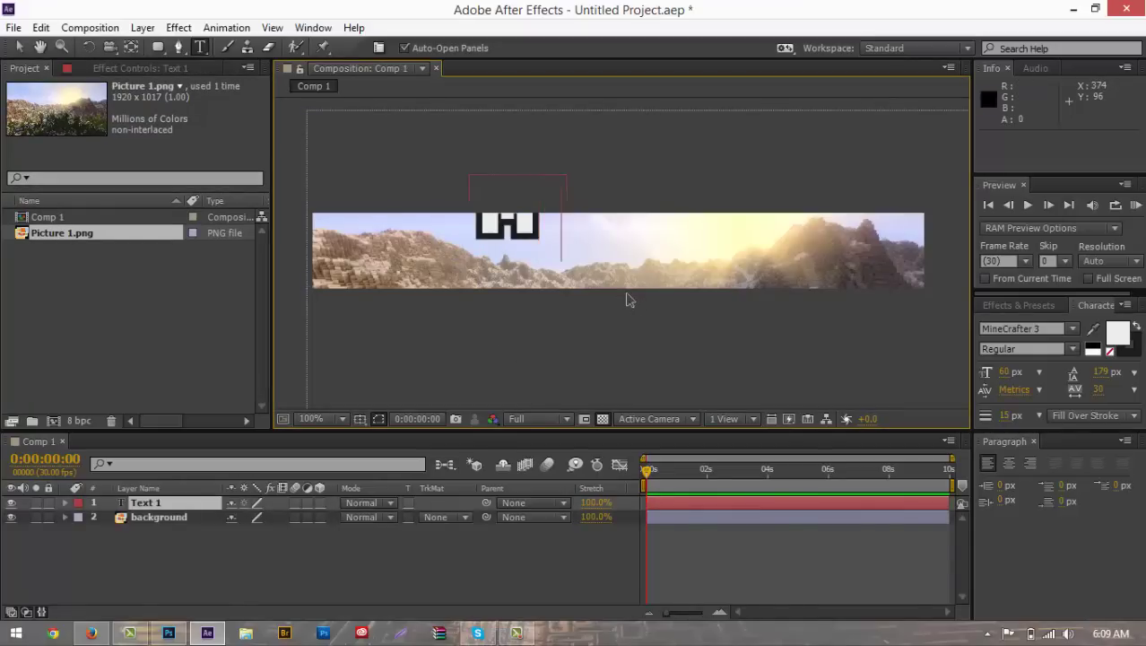
text(NECRAFT)
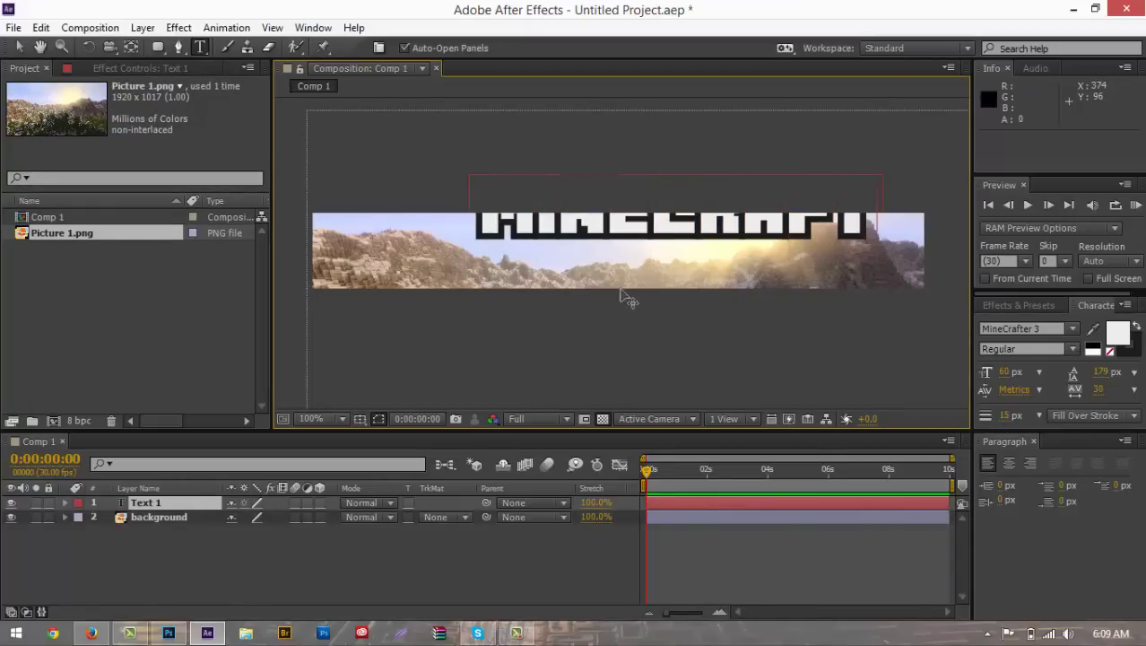
click(19, 46)
drag(565, 233, 519, 258)
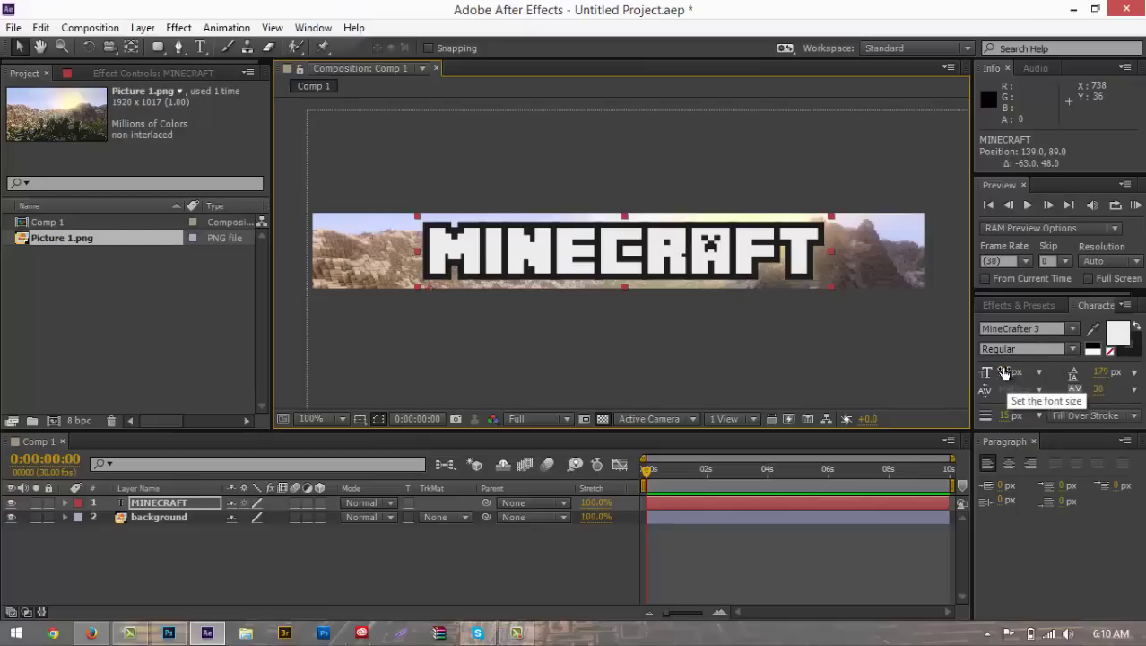
drag(550, 250, 543, 247)
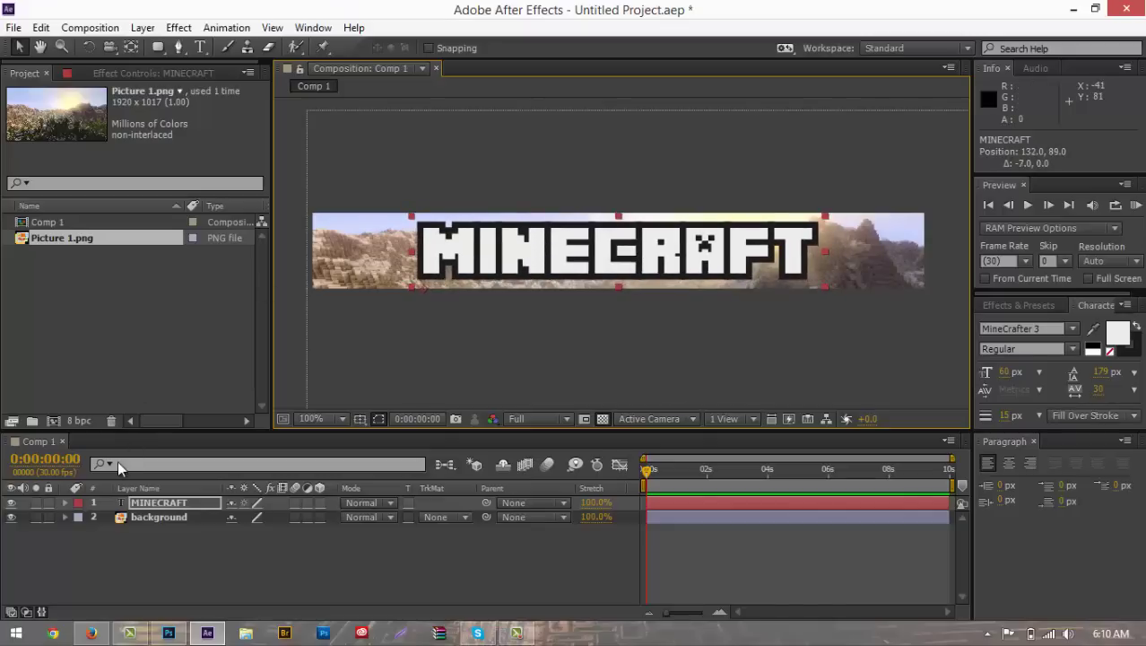
Add a Scale text animator to the MINECRAFT layer
click(65, 501)
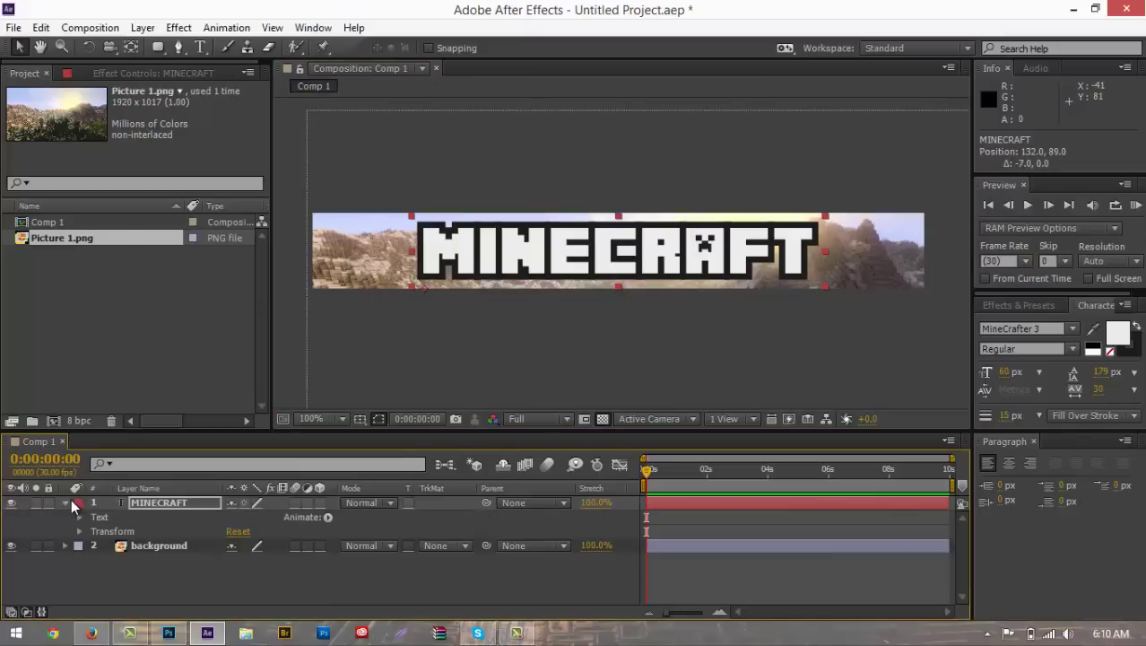
click(96, 516)
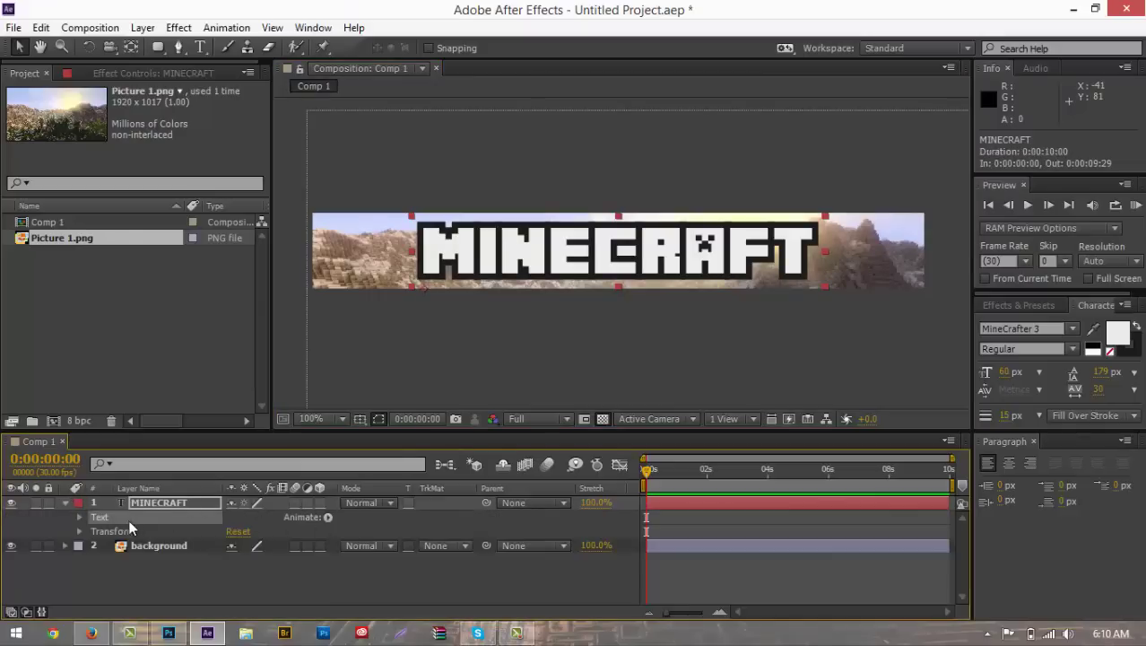
click(329, 517)
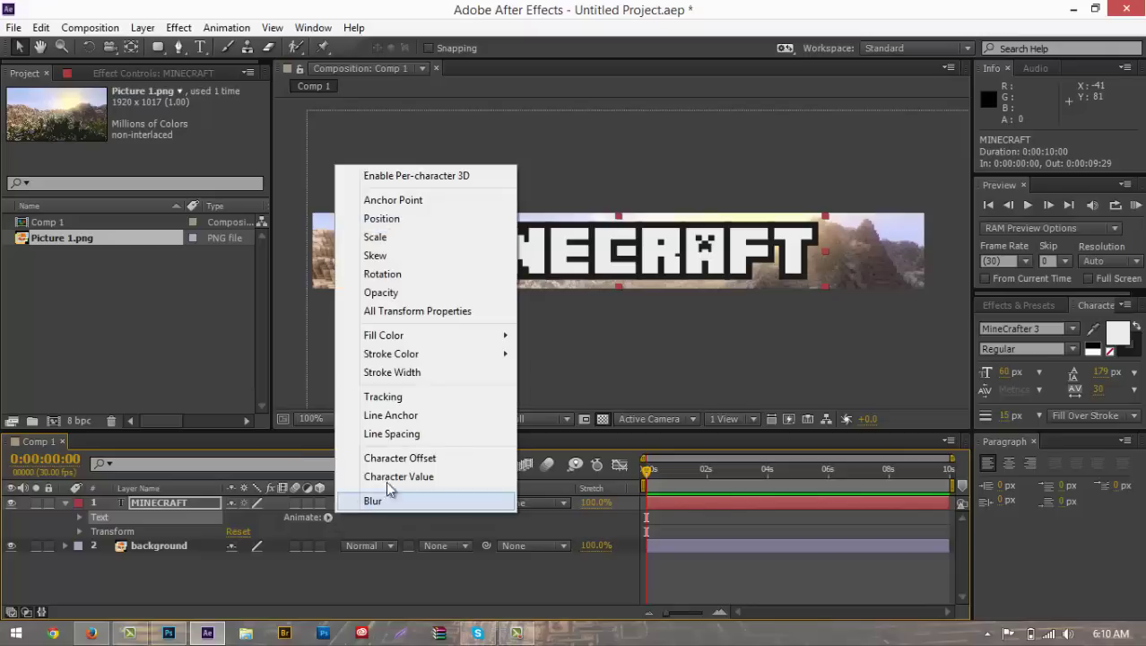
click(405, 235)
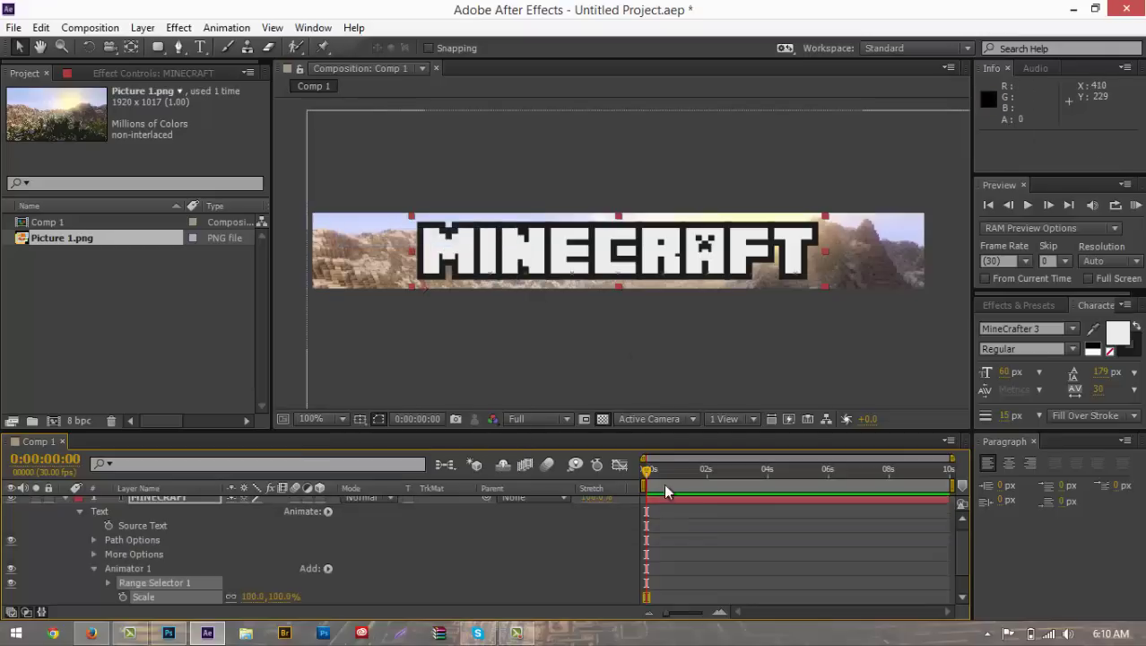
Set the text animator's Scale to 0% and keyframe it at 0:00:00:00
scroll(964, 574, down, 2)
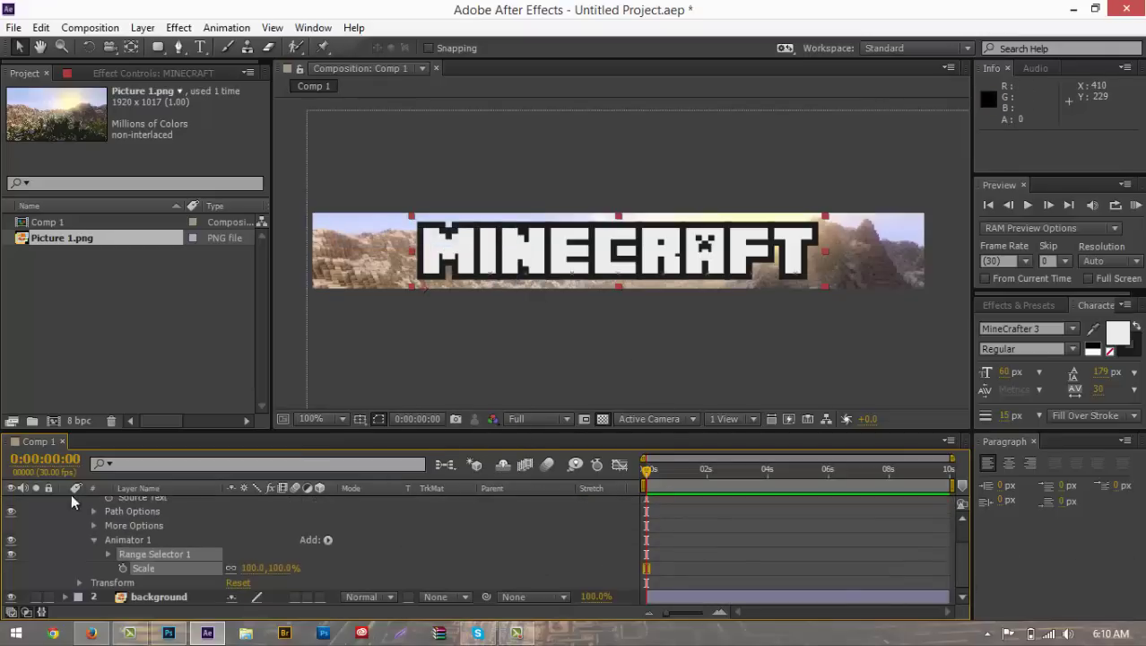
click(108, 554)
scroll(234, 562, down, 3)
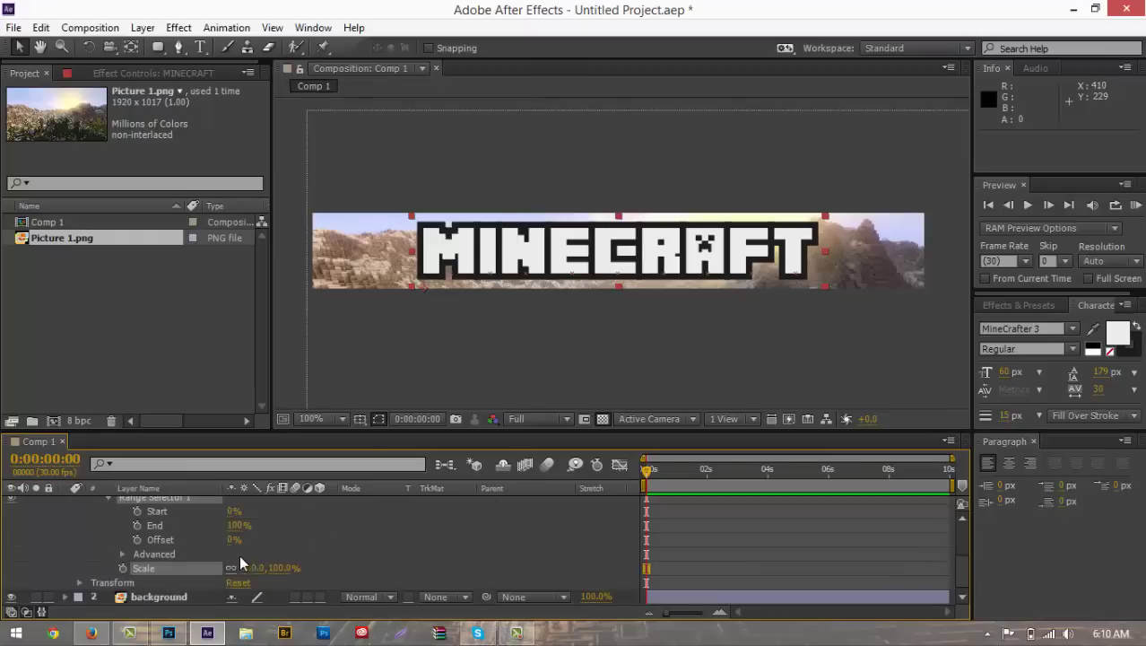
scroll(224, 535, up, 3)
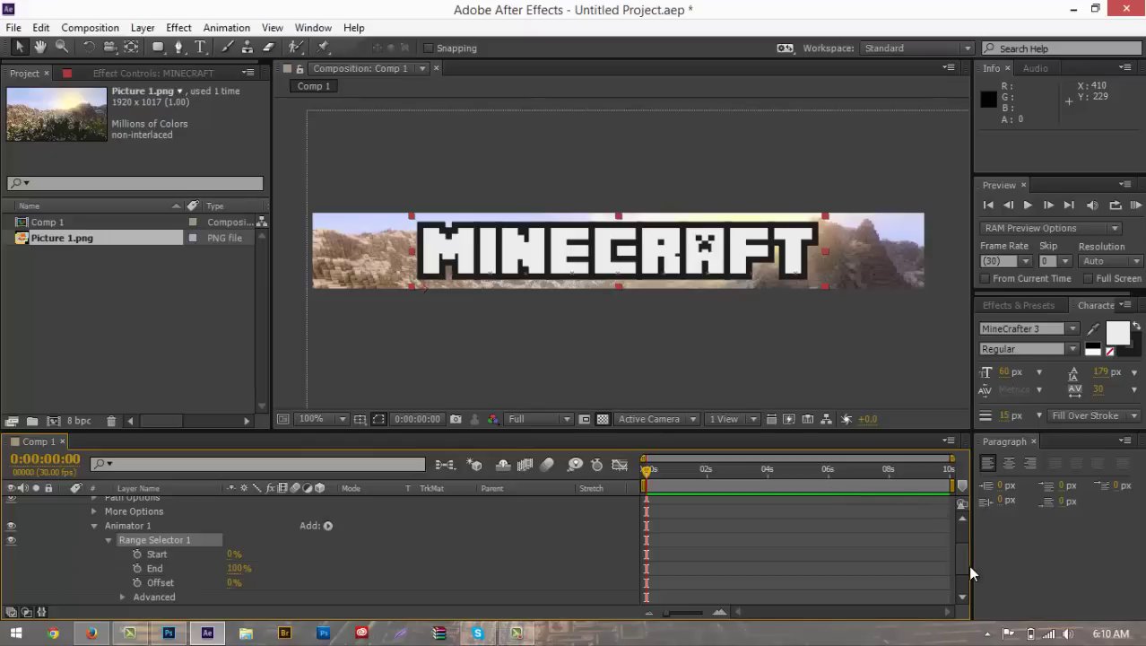
scroll(961, 578, down, 3)
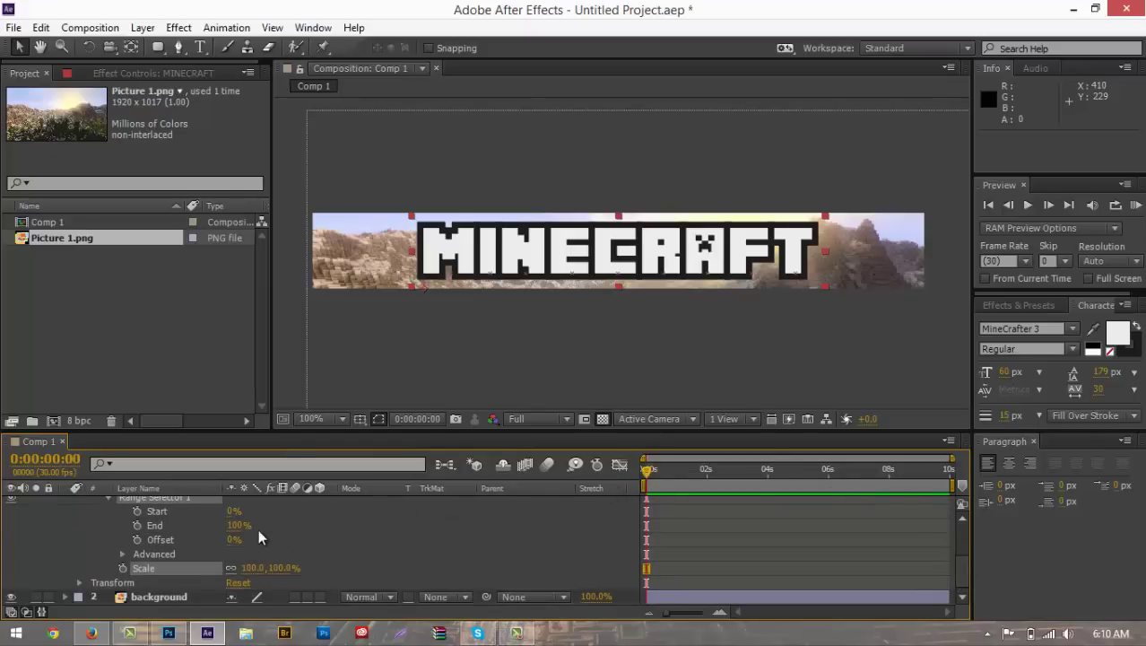
click(252, 568)
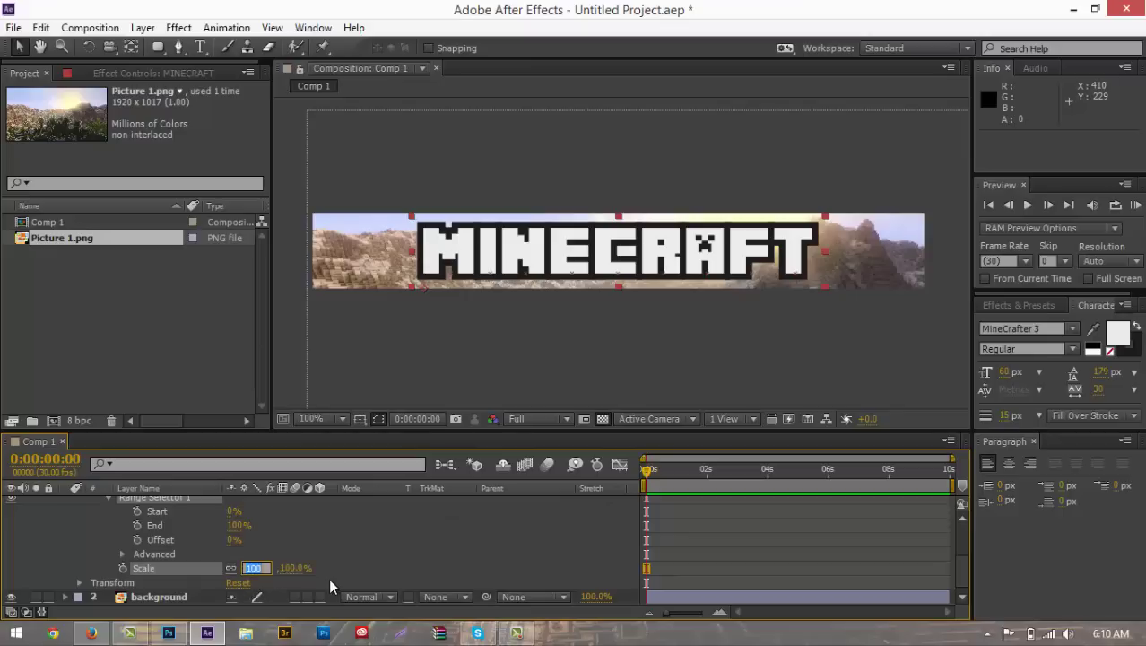
text(0)
key(Return)
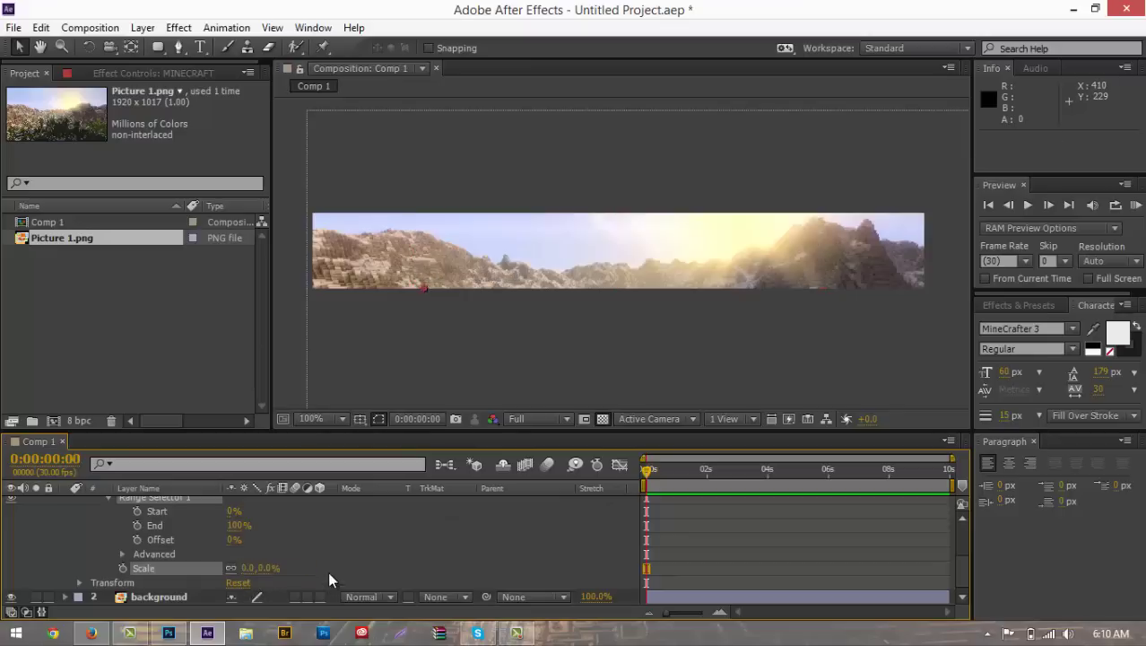
click(123, 568)
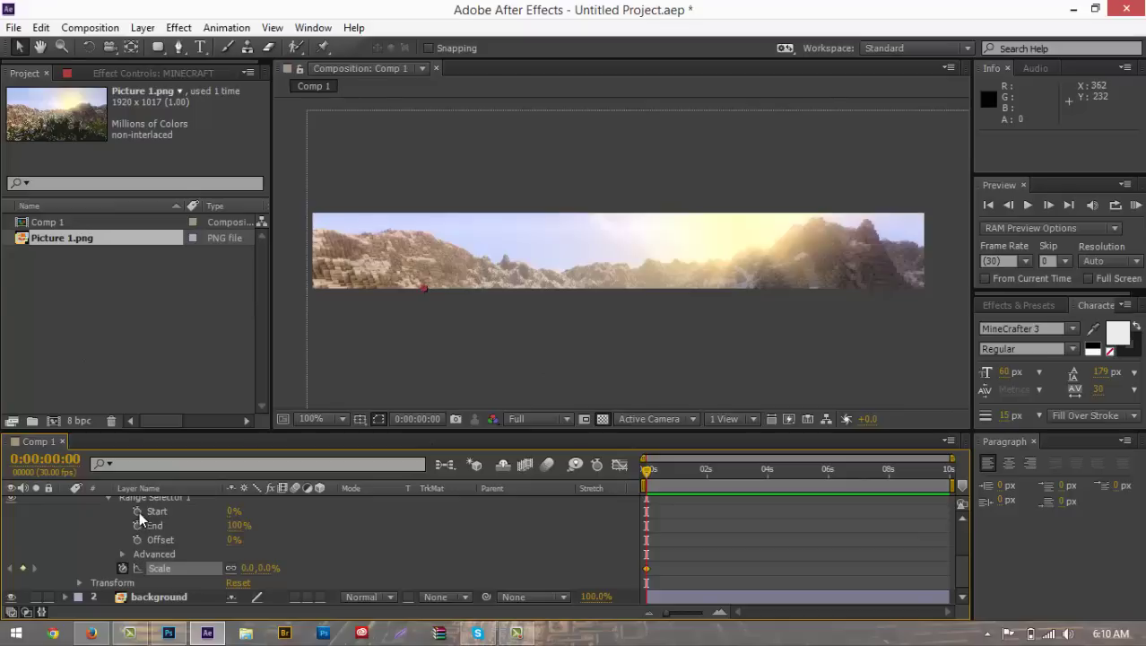
Keyframe the range selector's Start at 100% at 0:00:01:29, and return the current time to 0:00:00:00
drag(652, 469, 707, 476)
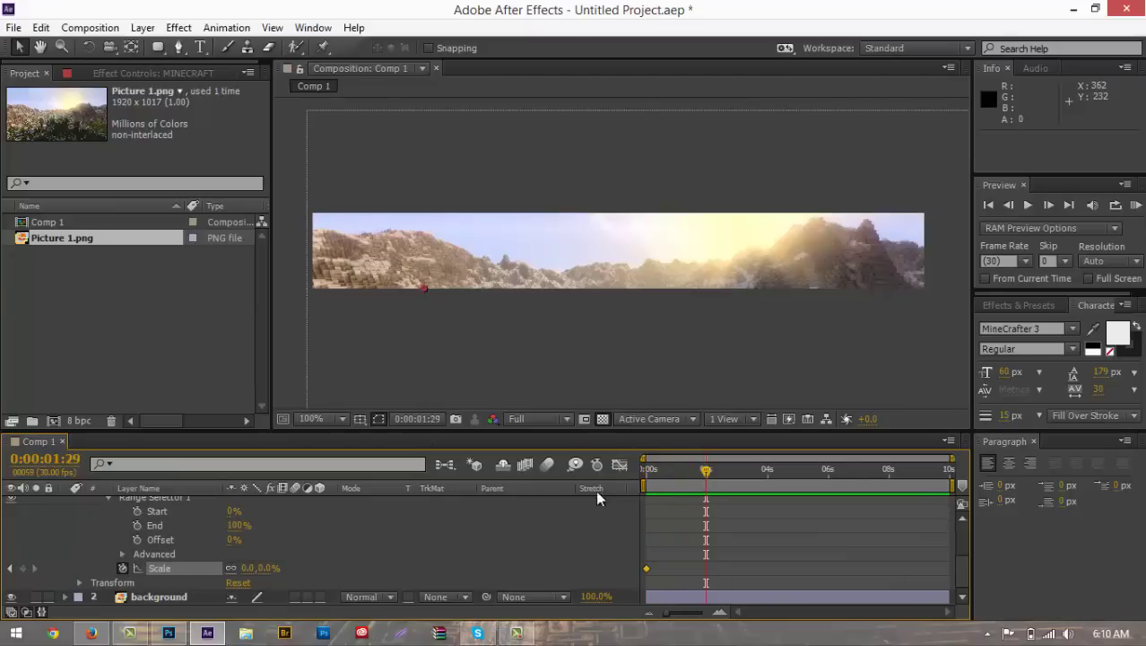
drag(237, 509, 345, 507)
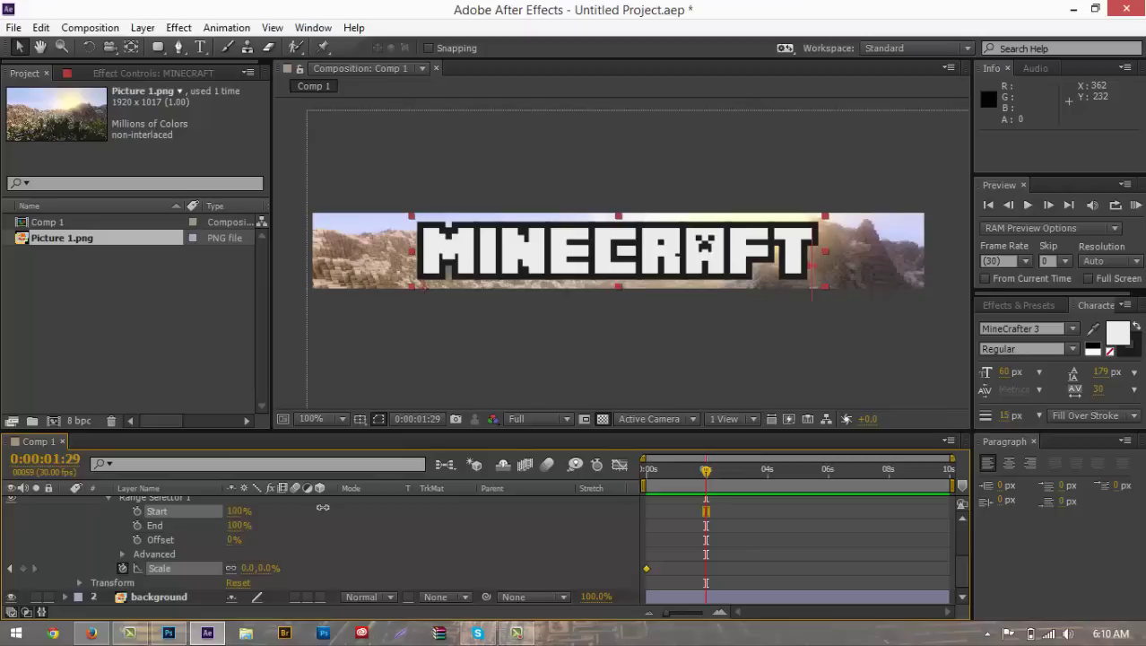
click(135, 505)
drag(706, 470, 562, 476)
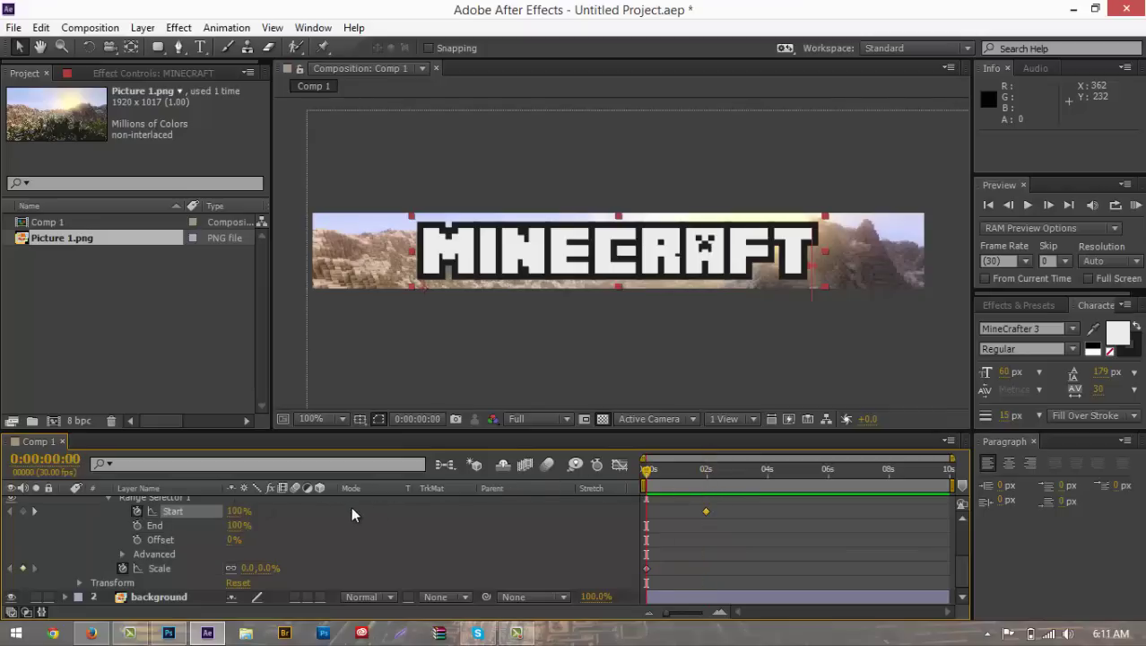
Keyframe the range selector's Start at 0% at 0:00:00:00 and preview the text animation
drag(240, 511, 101, 507)
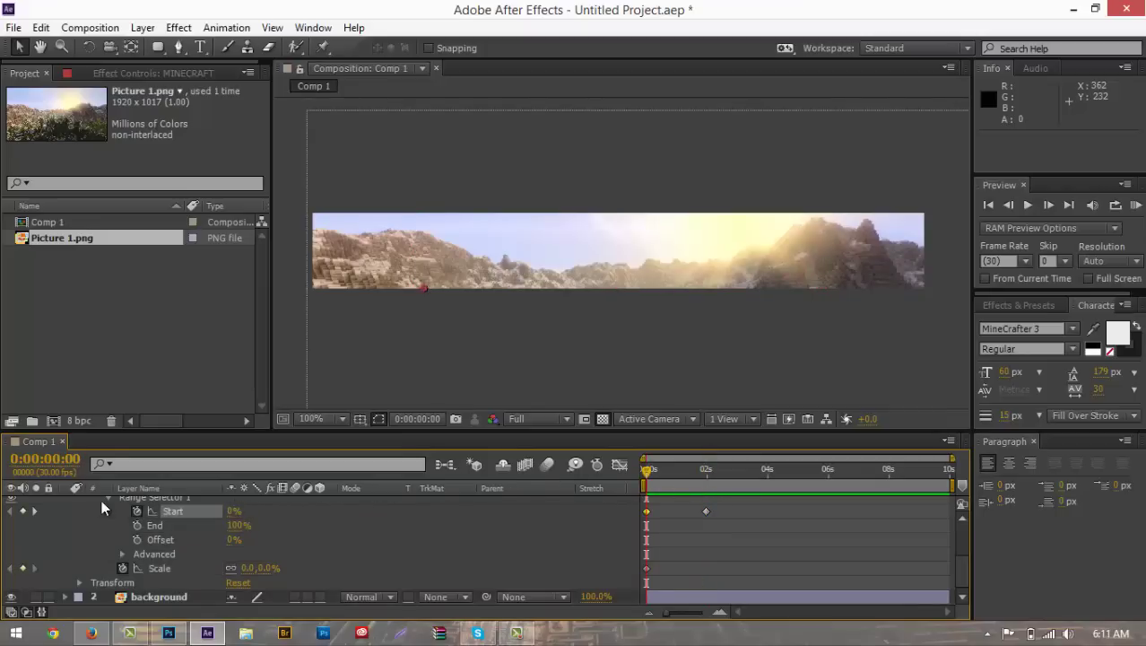
click(22, 510)
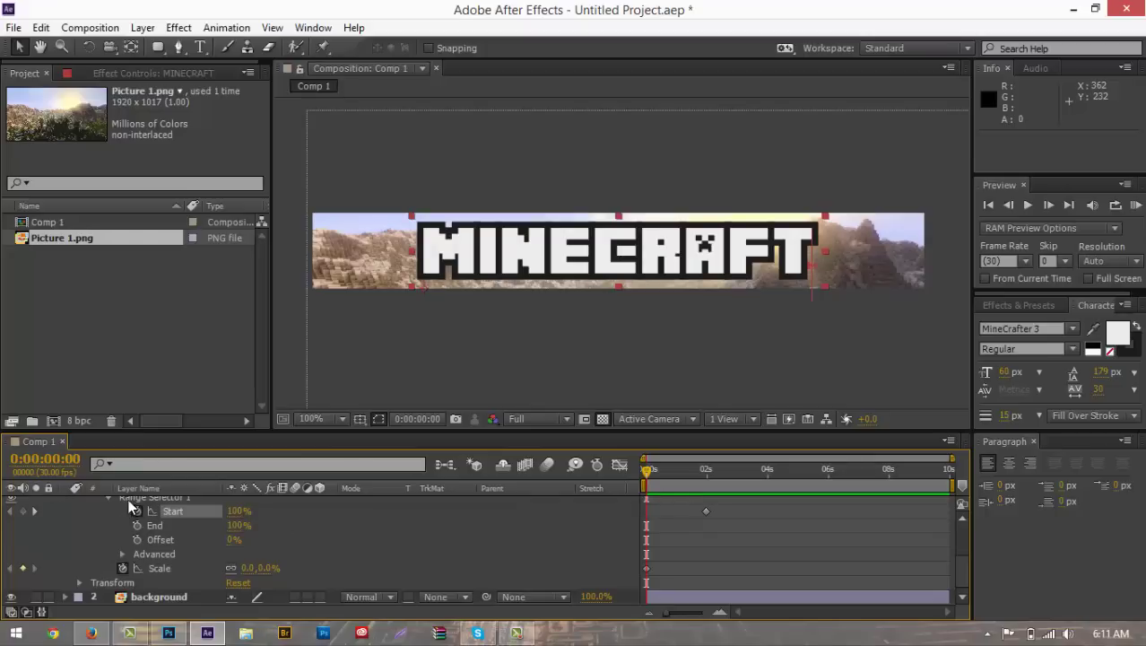
key(ctrl+z)
mouse_move(647, 471)
mouse_down()
mouse_move(692, 472)
mouse_move(647, 471)
mouse_up()
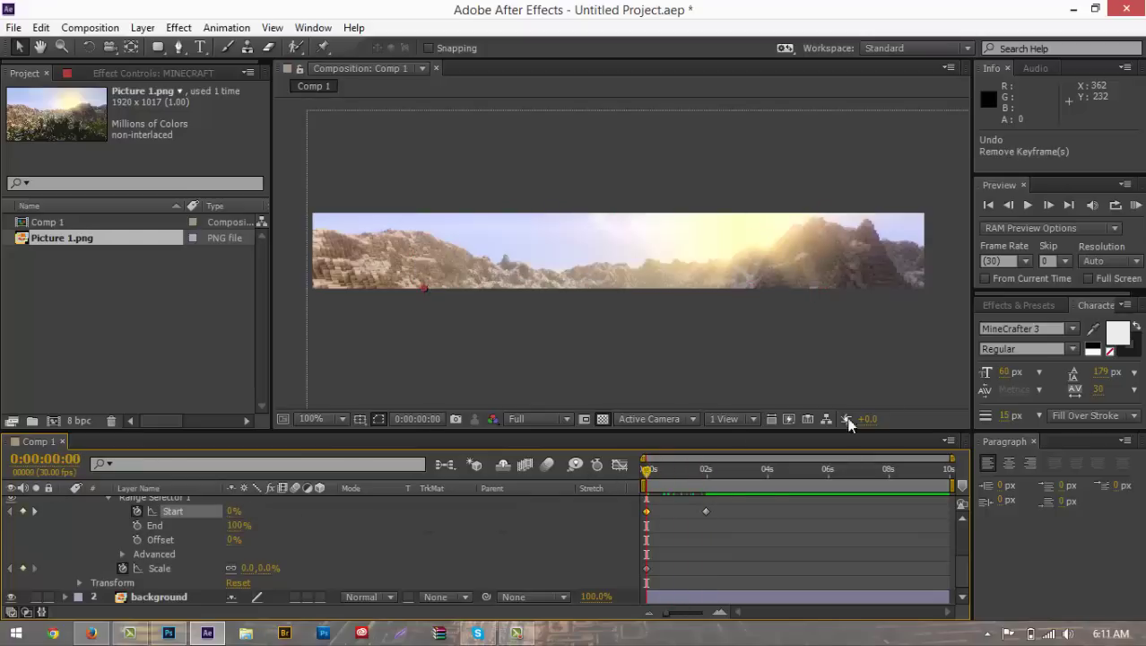
click(1137, 207)
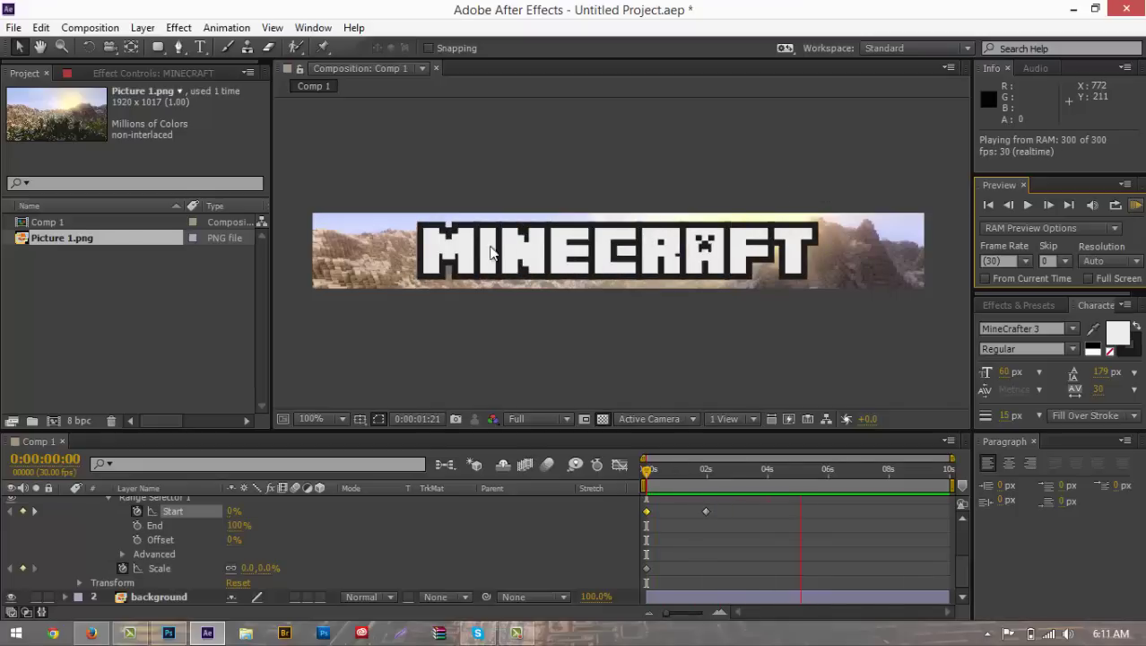
click(740, 506)
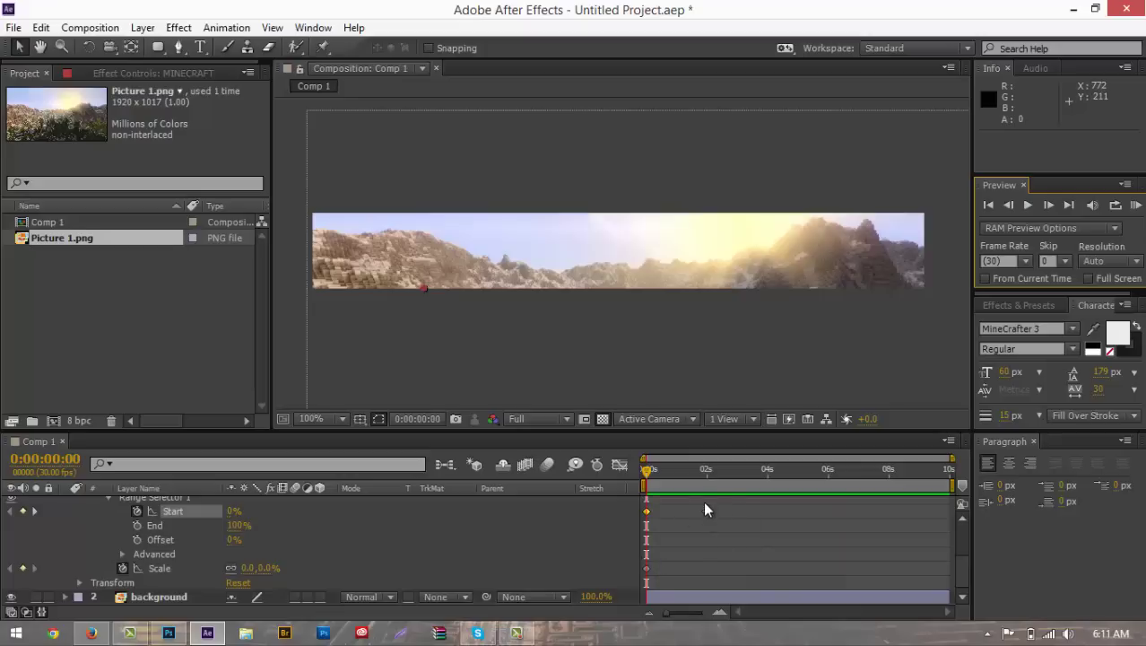
Move the range selector's 100% Start keyframe to 0:00:01:06 and preview the faster animation
drag(693, 473, 683, 513)
key(Home)
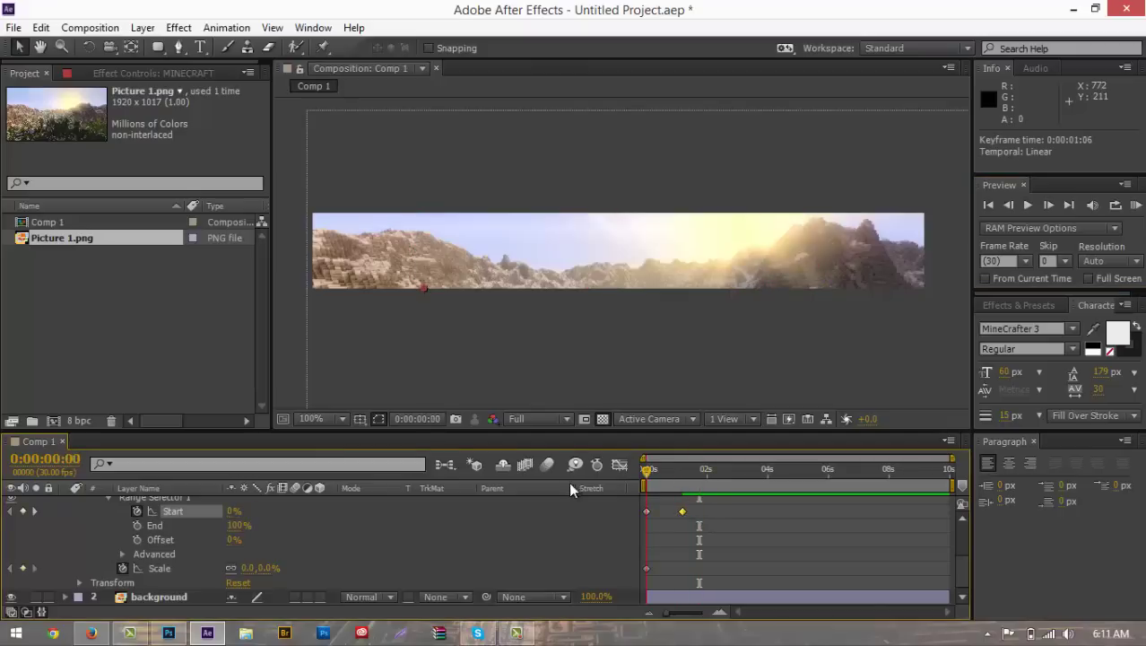
click(1134, 205)
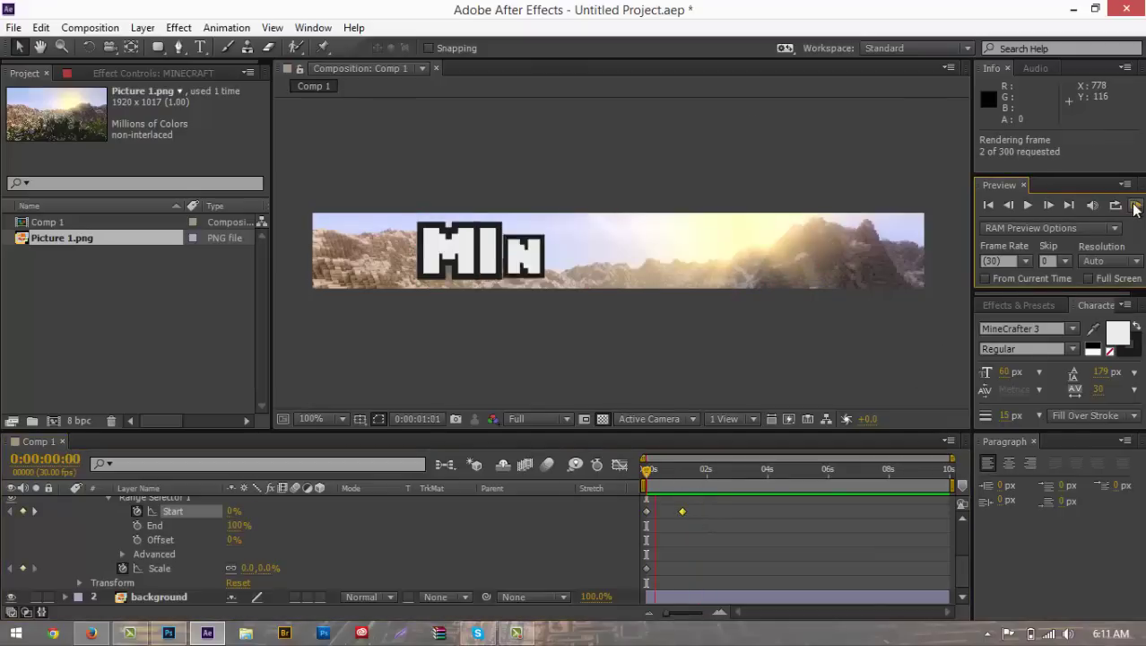
click(684, 470)
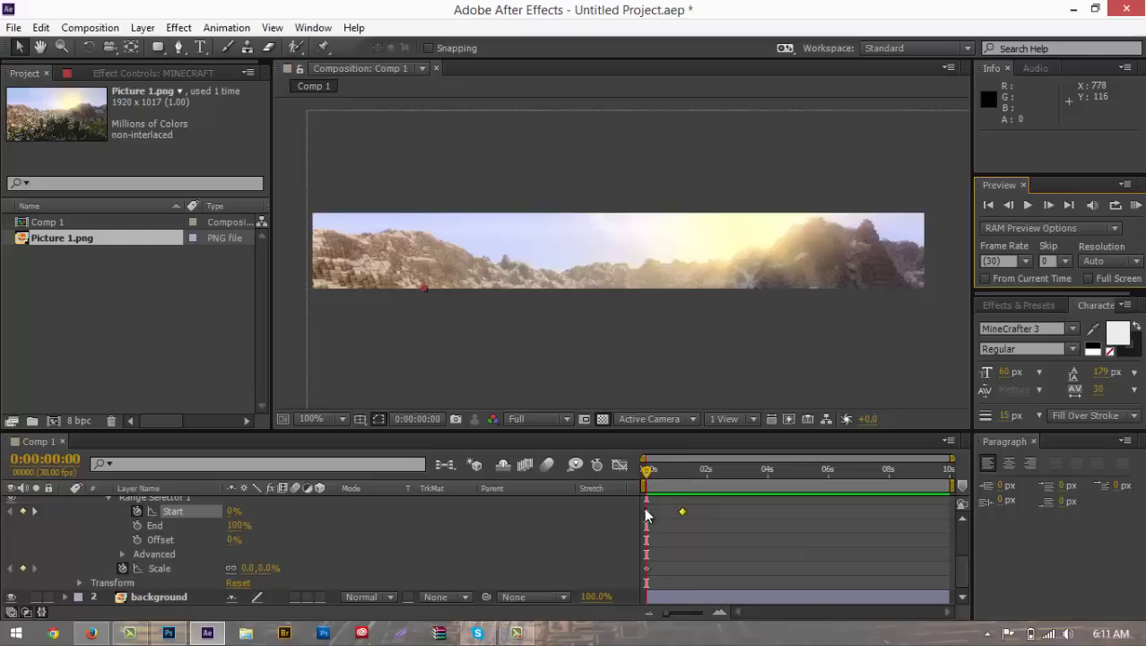
Apply Easy Ease In to the Start and Scale keyframes at 0:00:00:00, and Easy Ease Out to the Start keyframe at 0:00:01:06
click(645, 511)
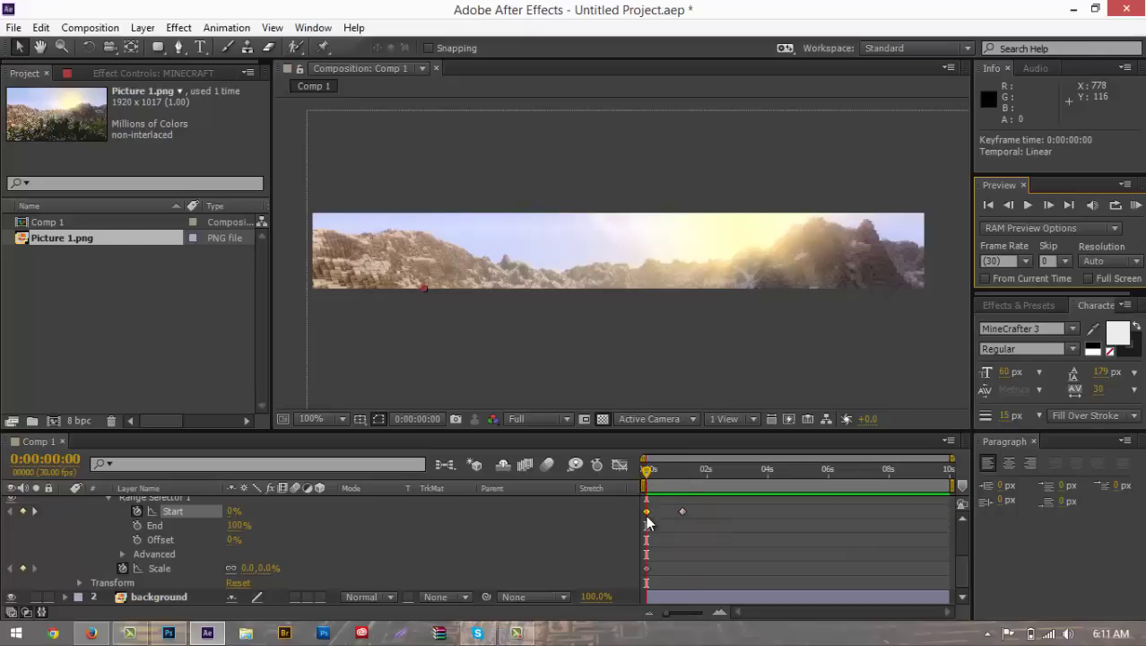
click(646, 568)
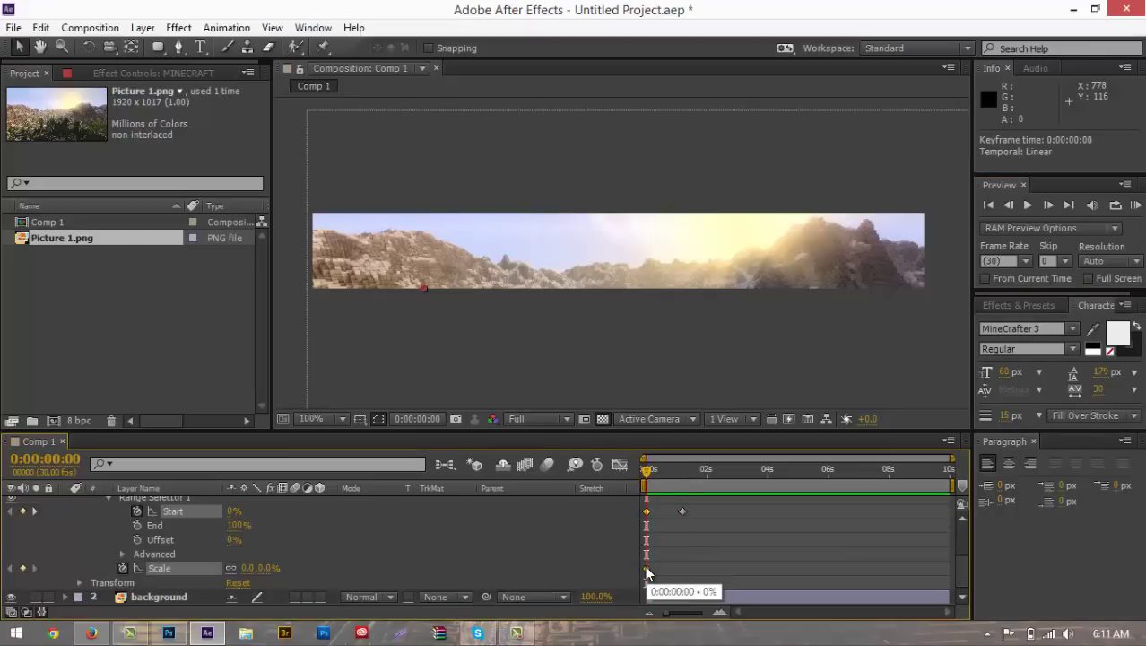
right_click(646, 567)
mouse_move(657, 556)
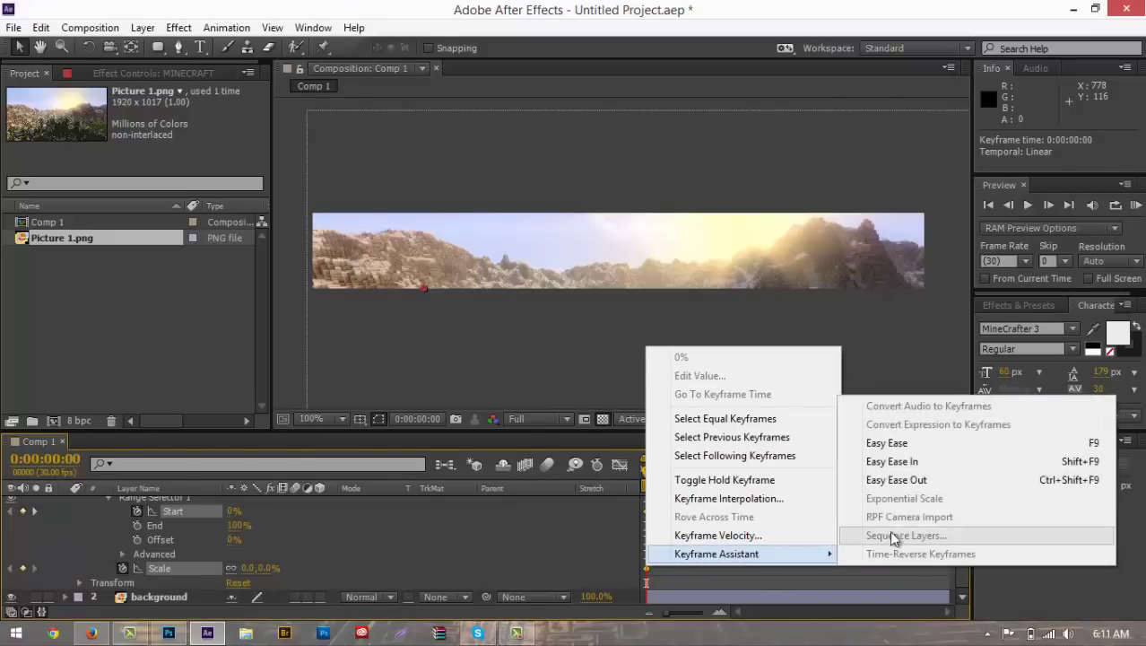
click(920, 465)
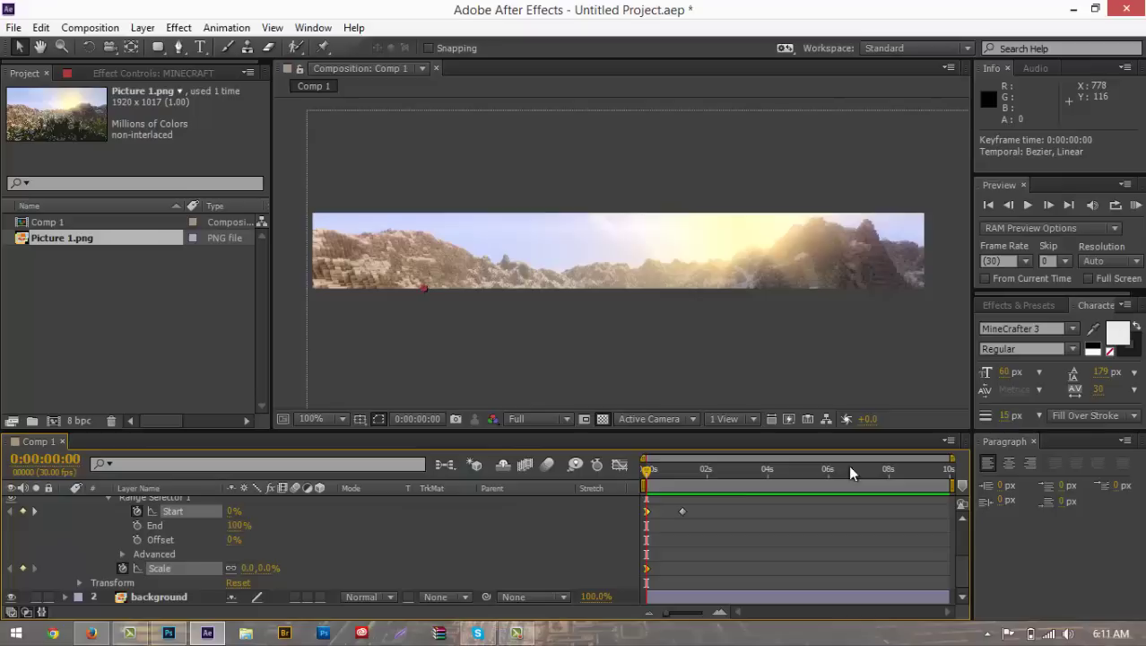
right_click(683, 508)
mouse_move(705, 499)
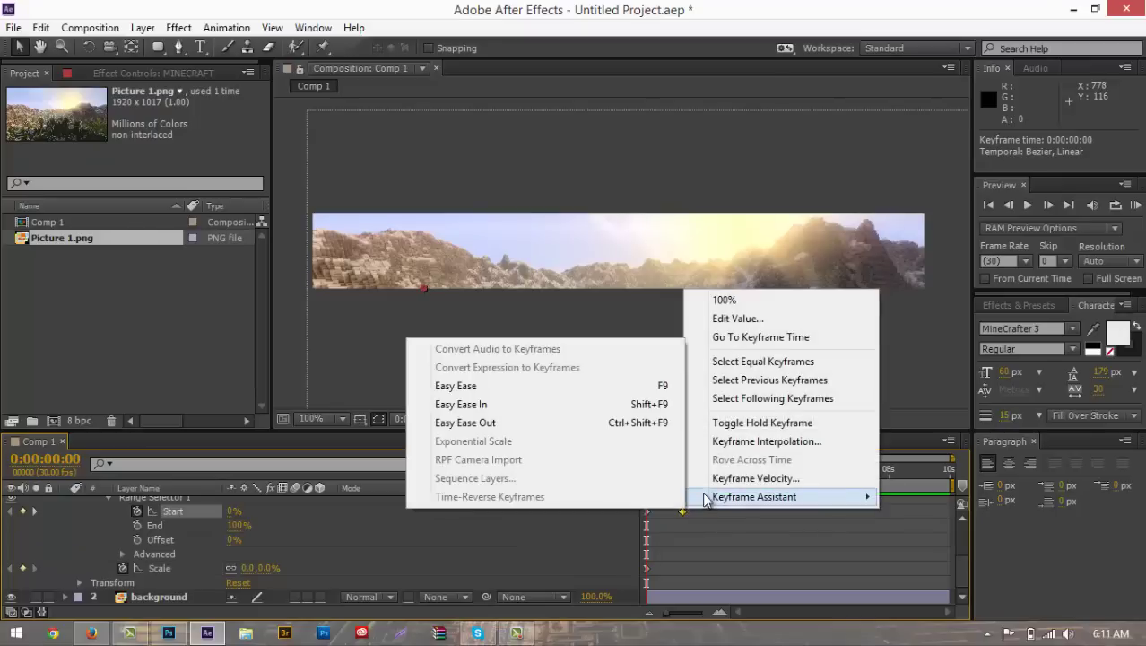
click(628, 422)
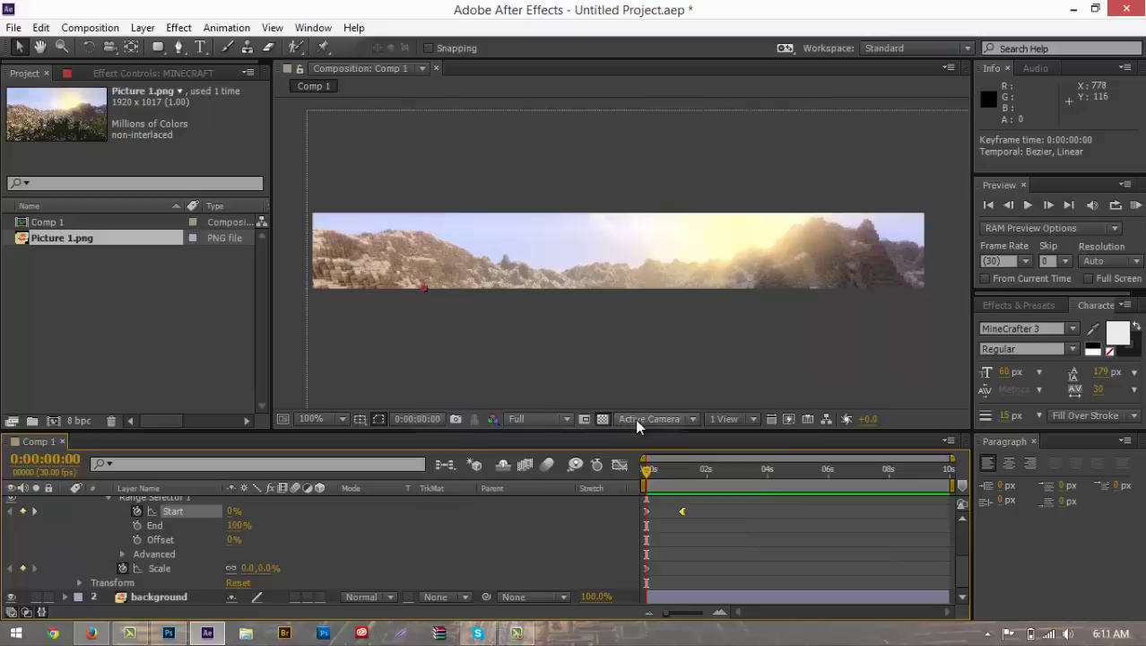
Preview the eased MINECRAFT text animation from the beginning of the composition
click(1137, 204)
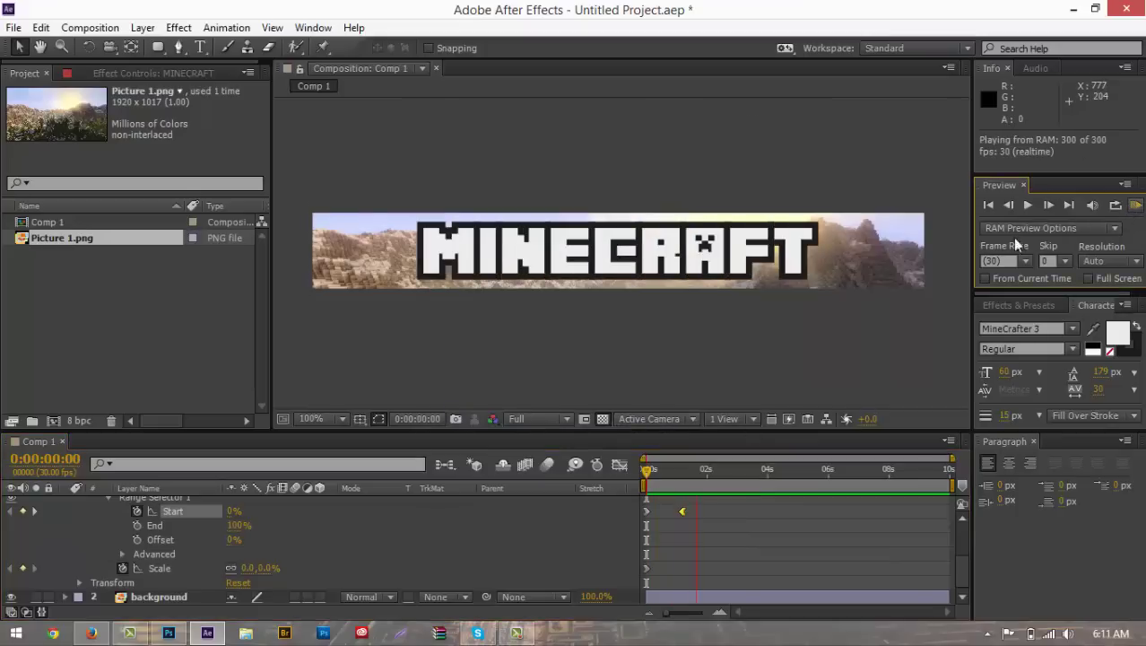
click(648, 470)
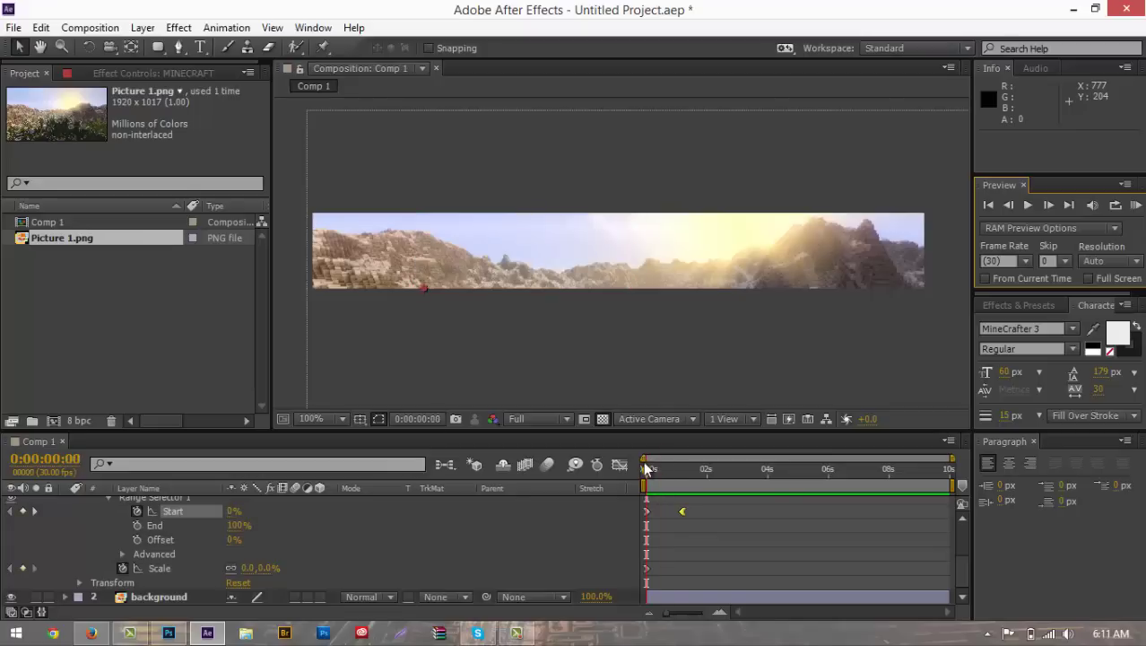
drag(647, 470, 656, 468)
mouse_move(663, 468)
mouse_down()
mouse_move(708, 468)
mouse_move(644, 468)
mouse_move(711, 468)
mouse_move(696, 479)
mouse_move(644, 470)
mouse_up()
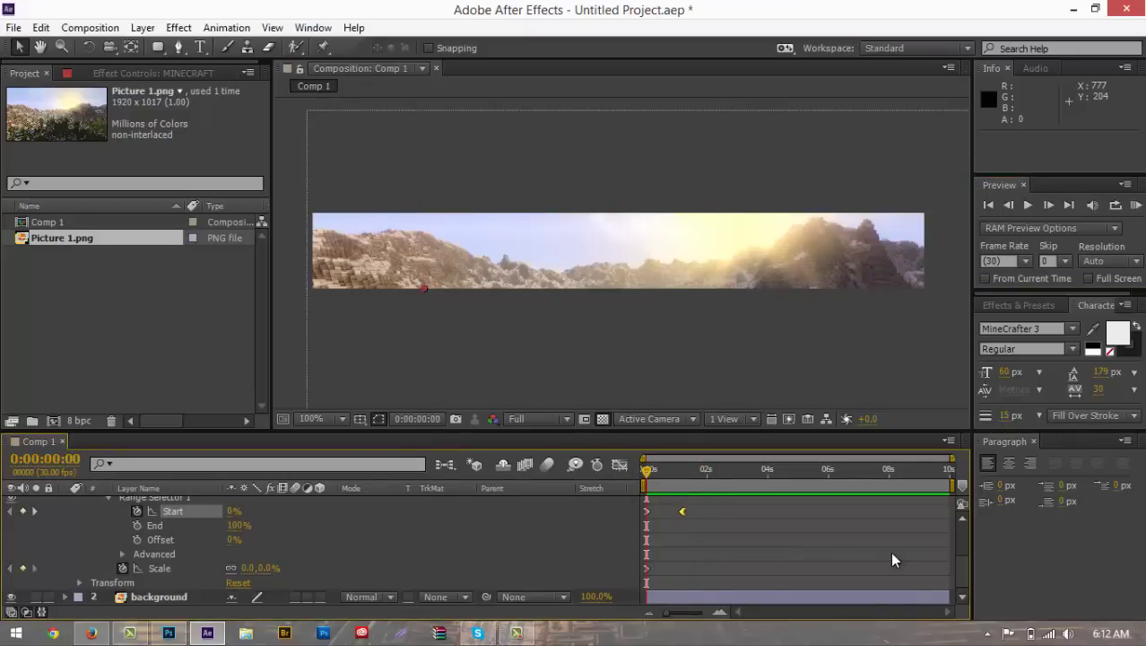
click(1135, 204)
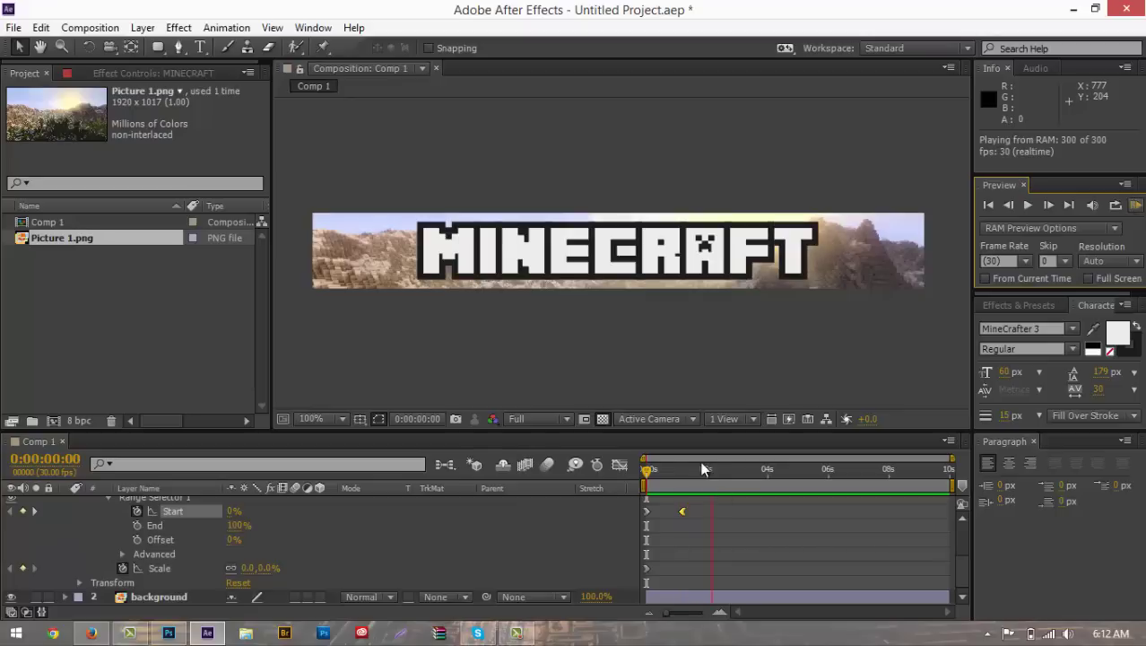
click(666, 471)
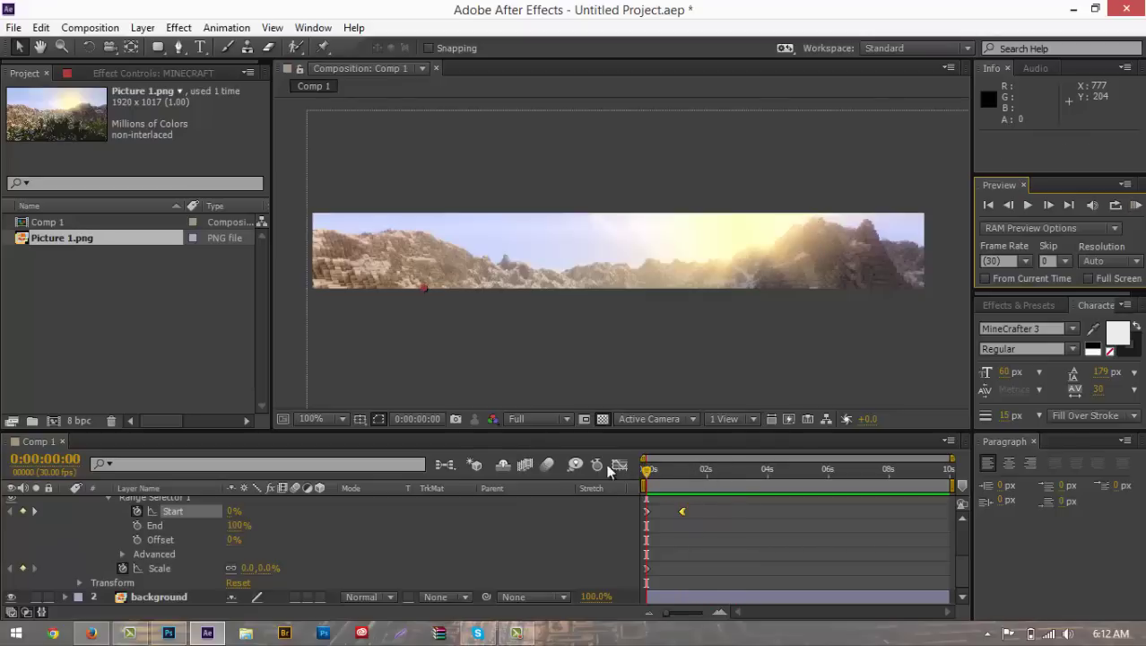
Collapse the MINECRAFT layer, enable motion blur for the composition and for that layer, and preview the result
scroll(205, 548, up, 5)
click(67, 503)
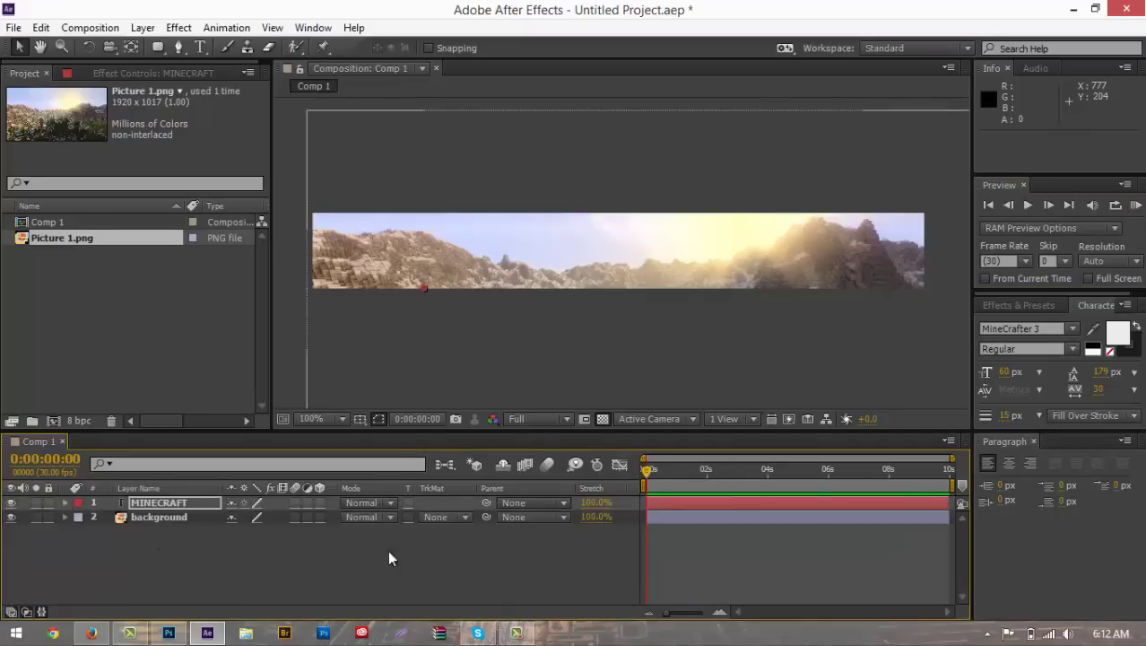
click(548, 465)
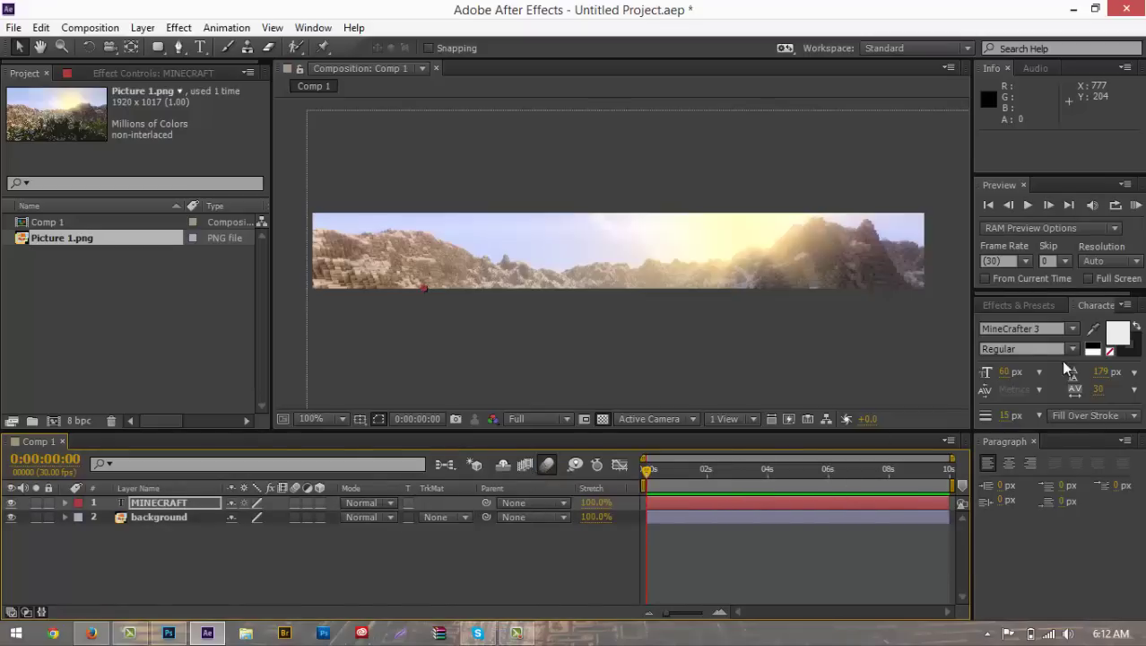
click(1136, 205)
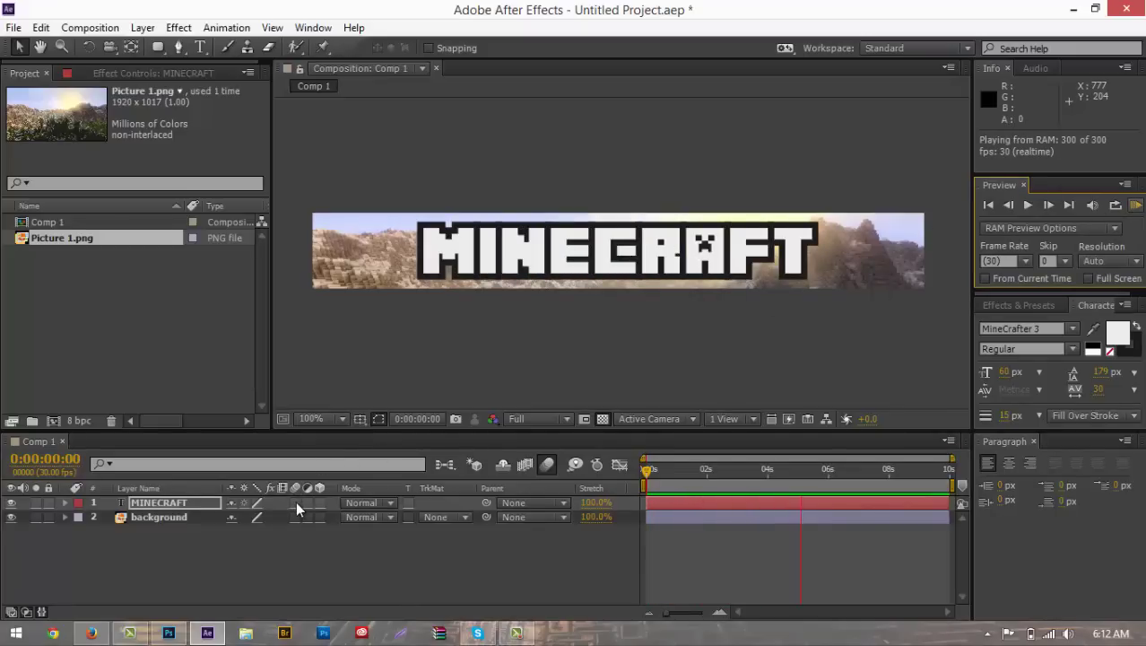
key(space)
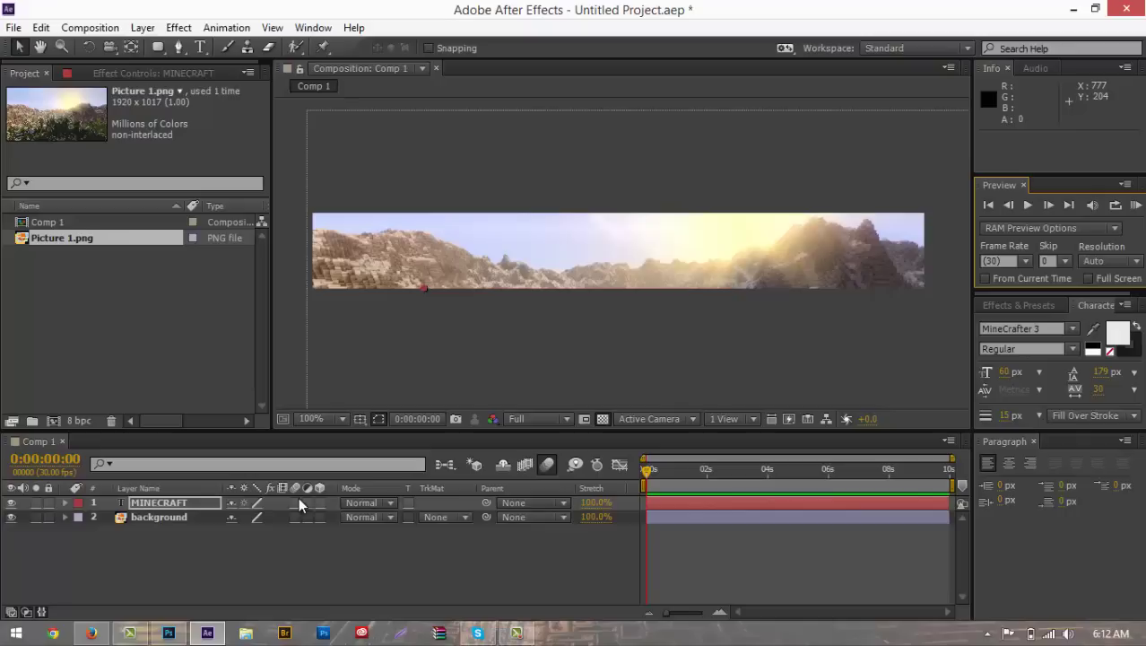
click(296, 502)
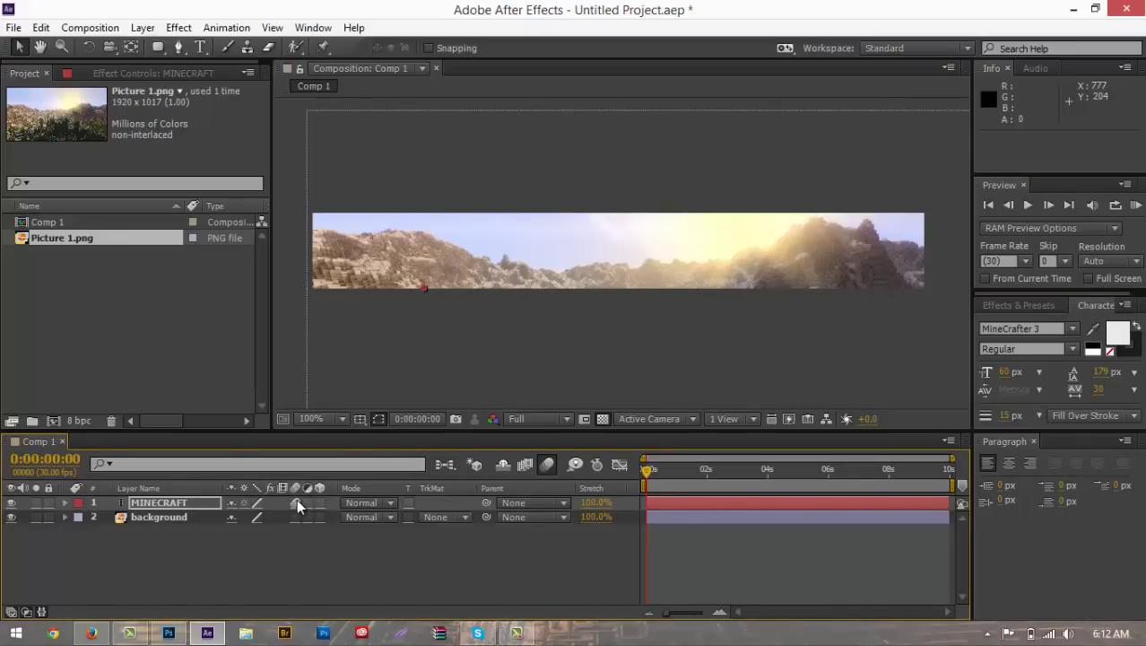
click(1135, 205)
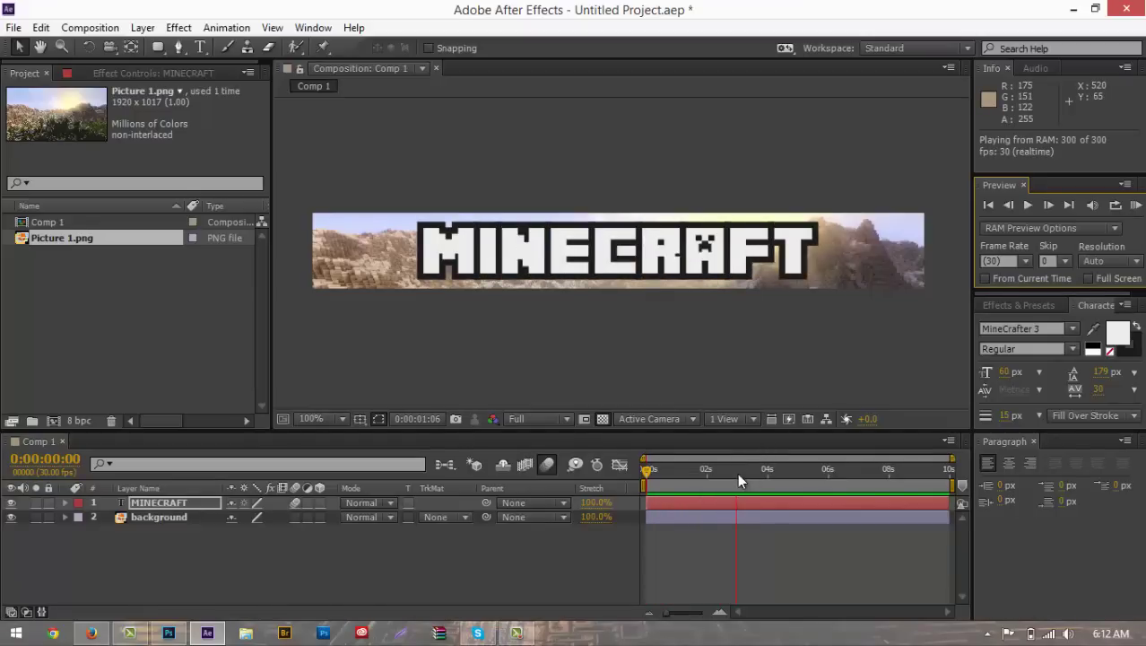
Switch to Firefox to examine the example banners in the Imgur Ad Banners album, and return to After Effects
click(91, 633)
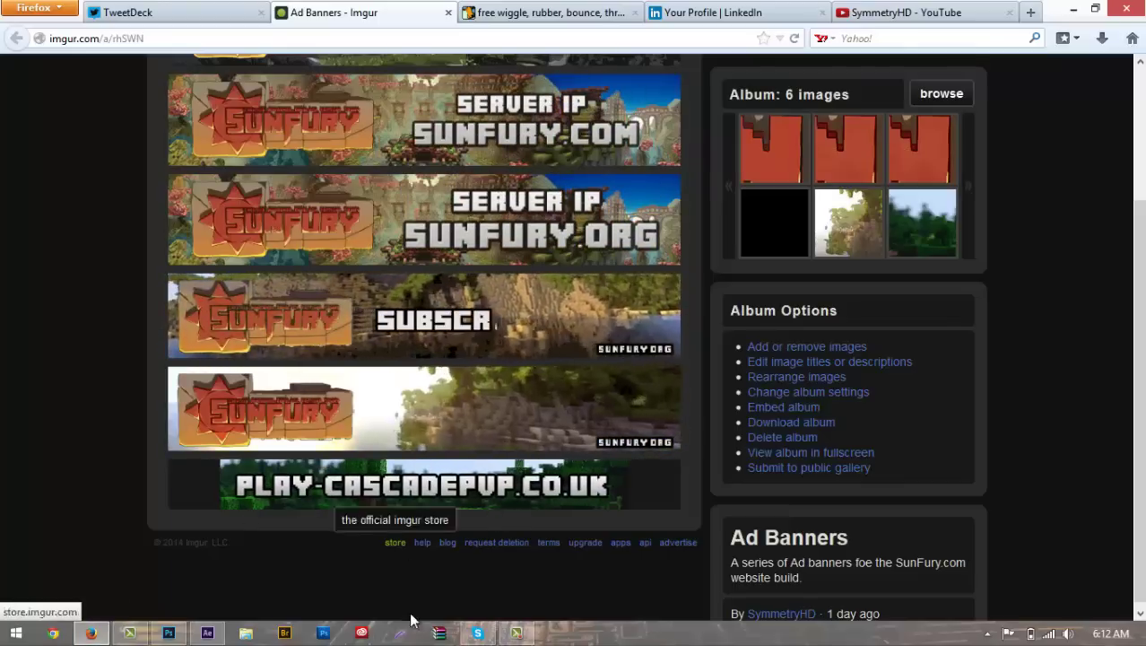
mouse_move(477, 635)
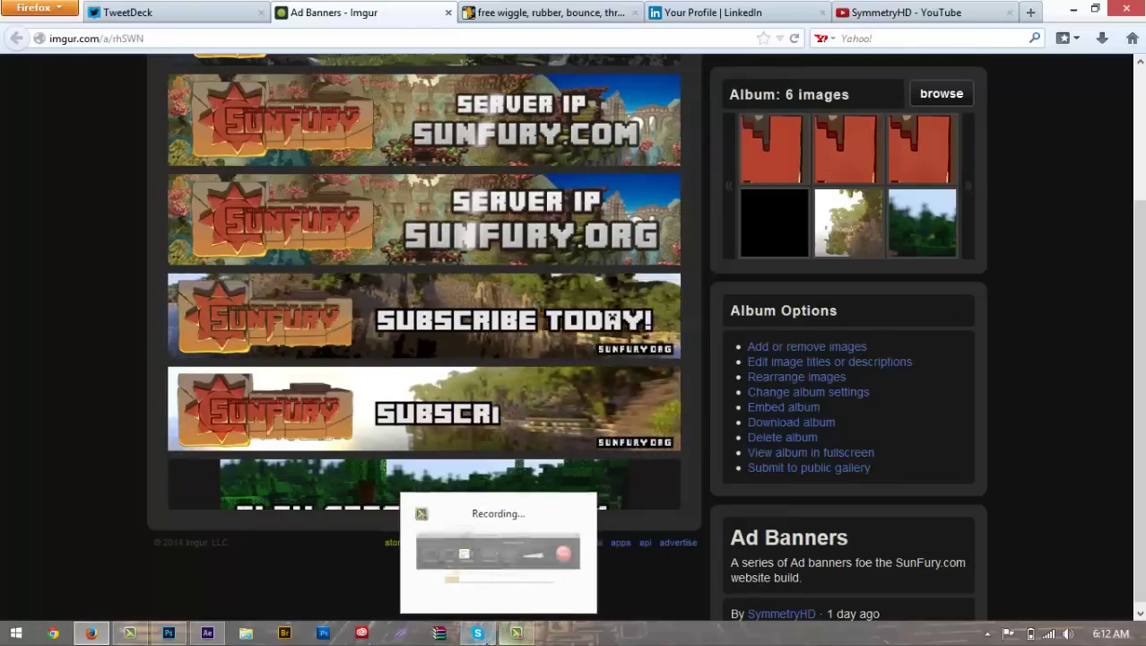
click(477, 634)
click(479, 635)
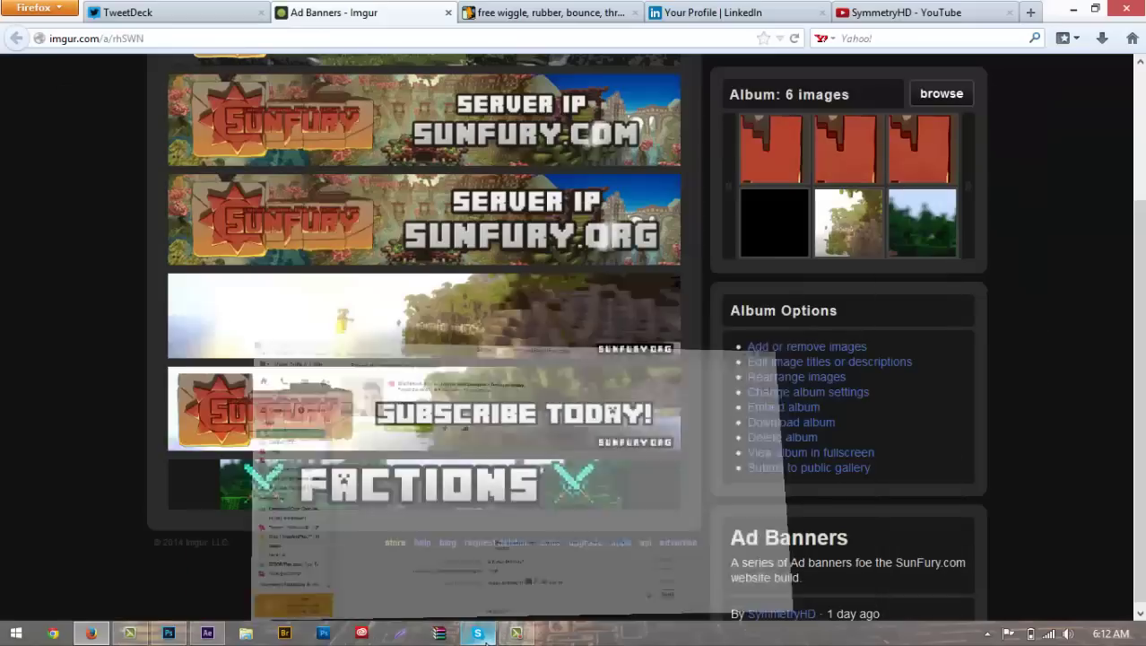
click(200, 635)
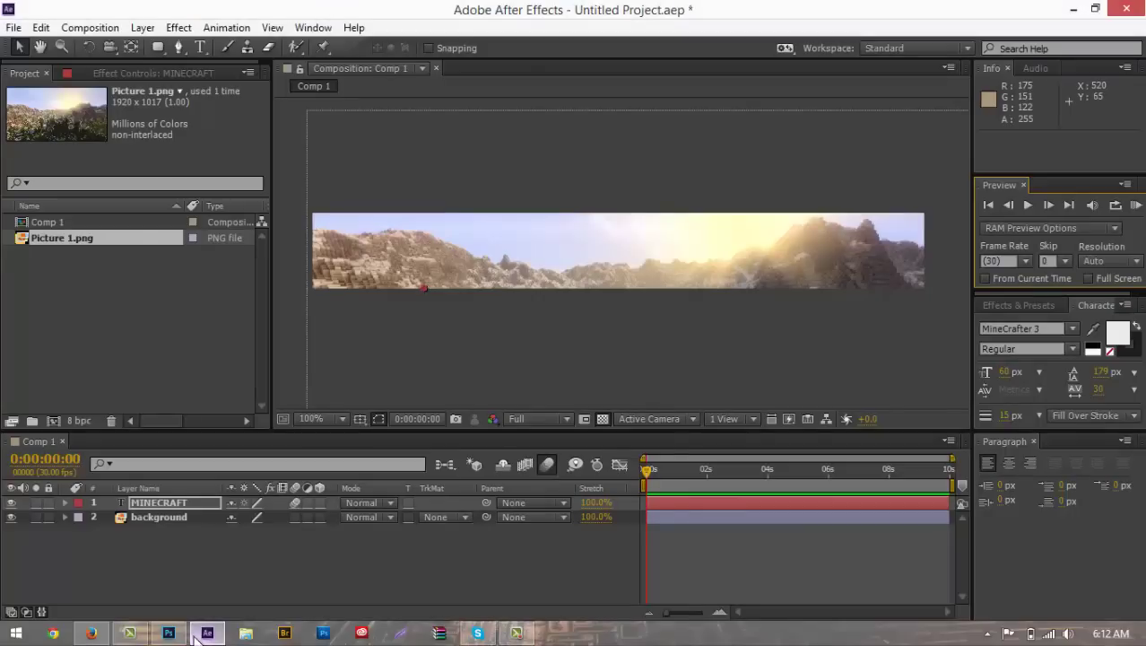
Add a 728 x 90 px solid in colour EEEEEE and scale it to a thin vertical strip, about 1% by 107%
click(195, 533)
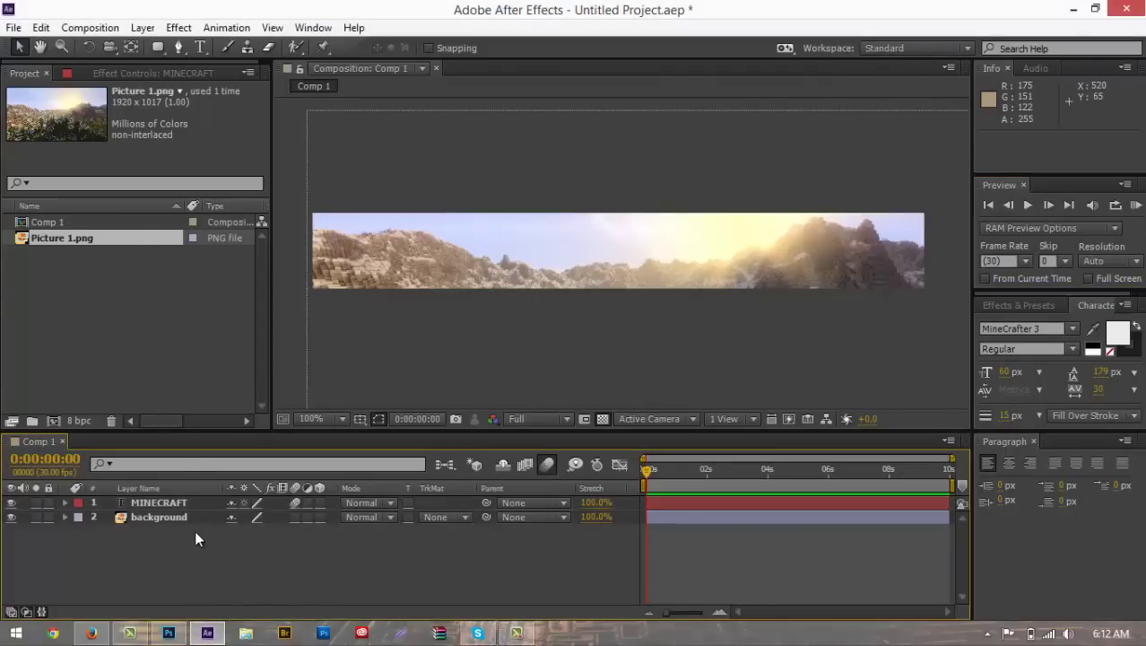
click(150, 28)
mouse_move(179, 32)
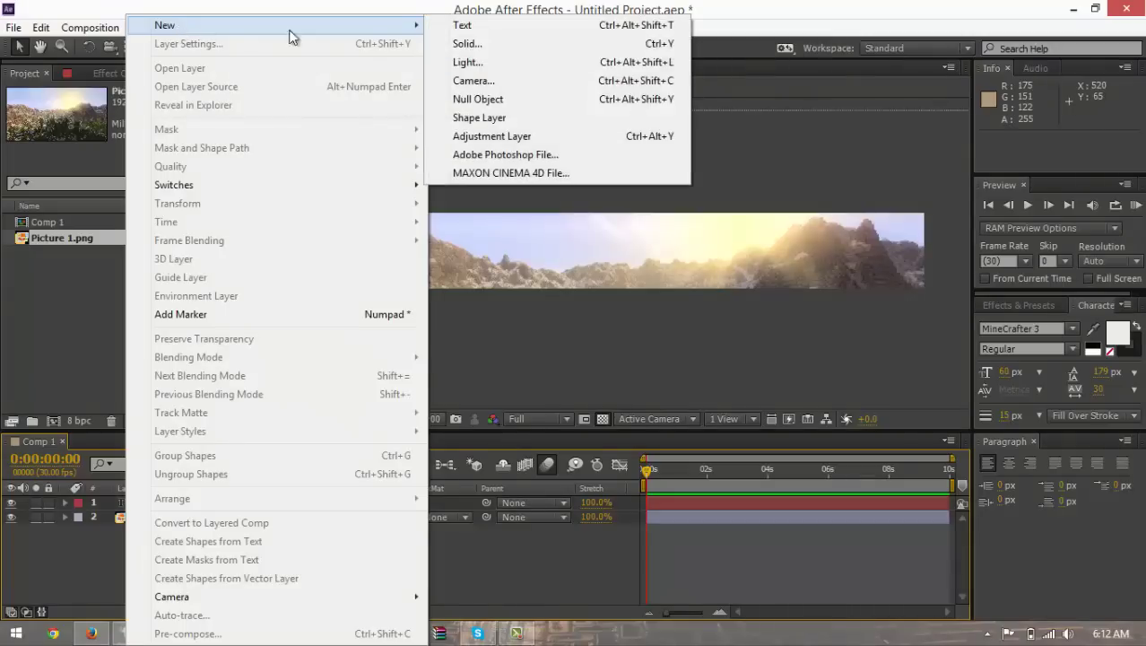
click(466, 43)
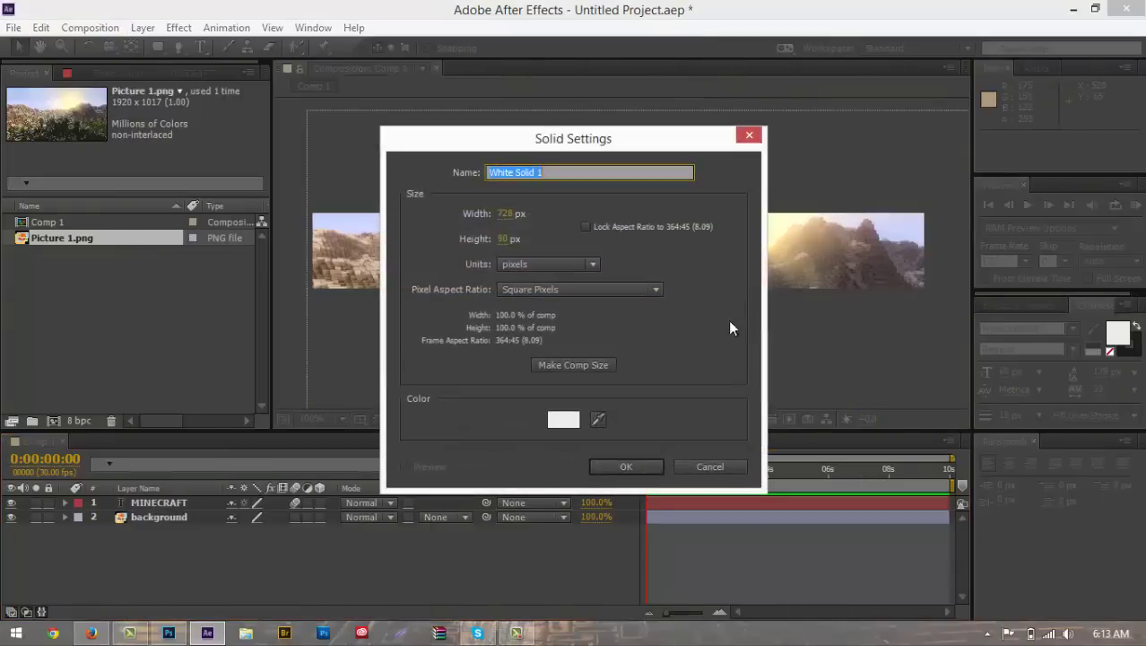
click(564, 419)
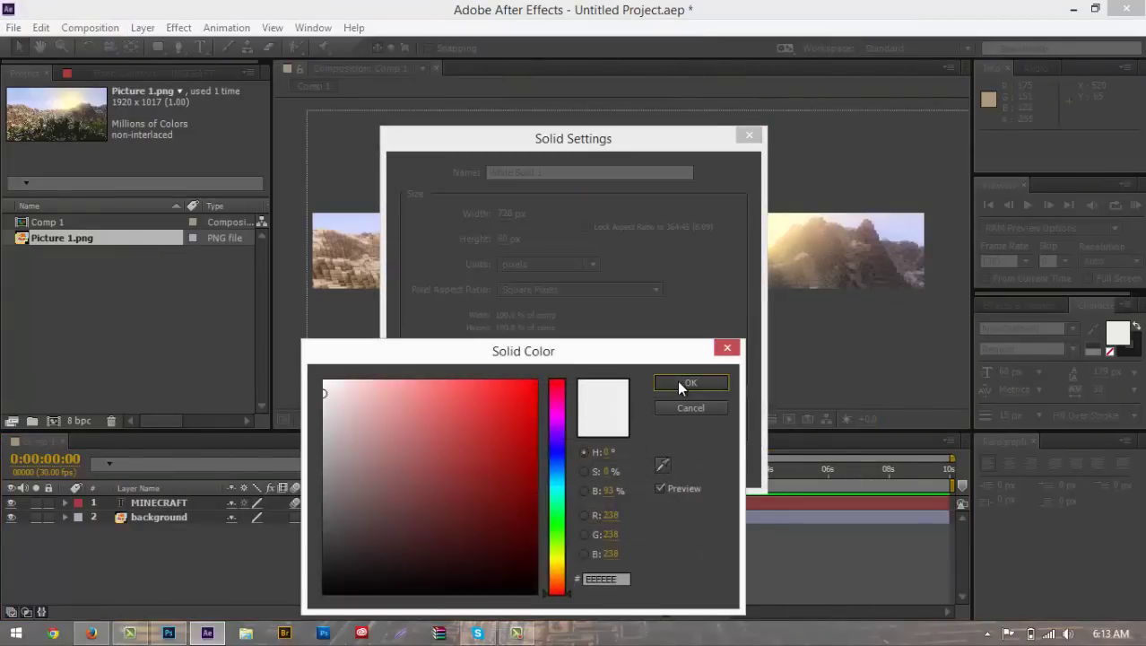
click(678, 381)
click(632, 463)
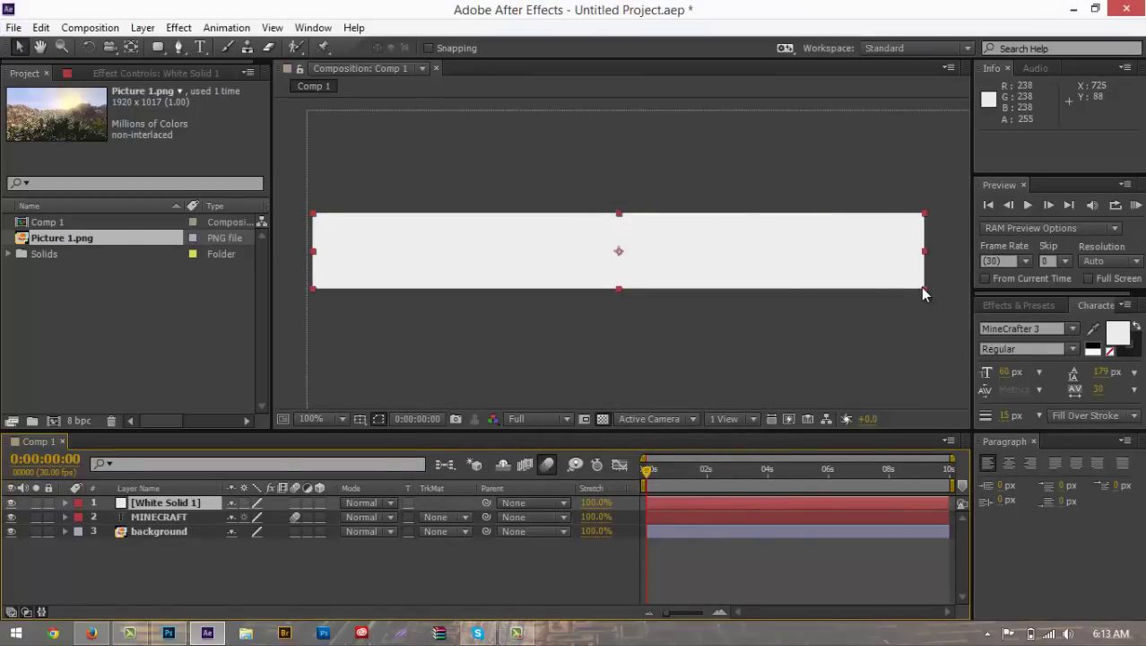
drag(924, 288, 621, 290)
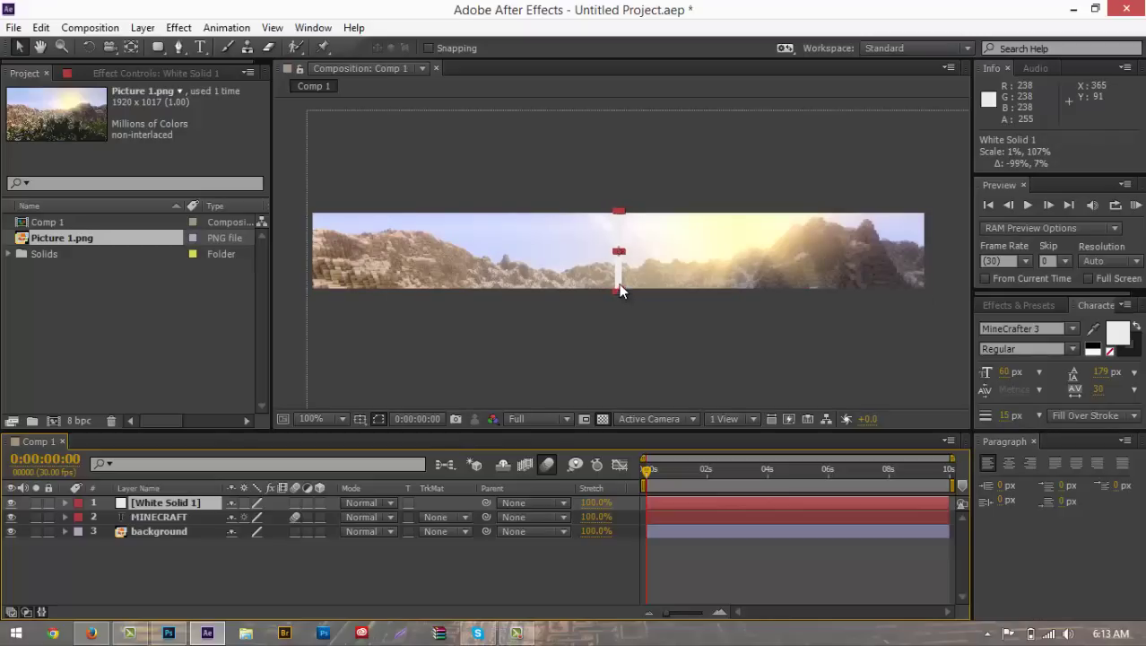
Enlarge the white solid strip to about 2% by 127% and set the current time to 0:00:02:01
drag(619, 283, 439, 293)
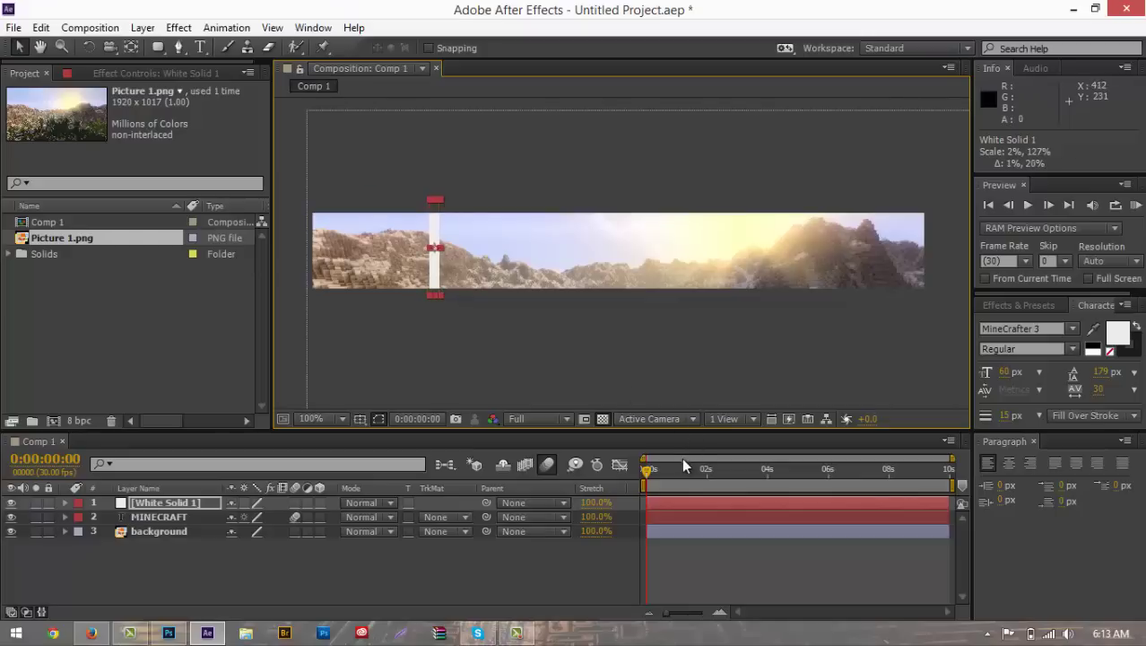
drag(714, 467, 708, 467)
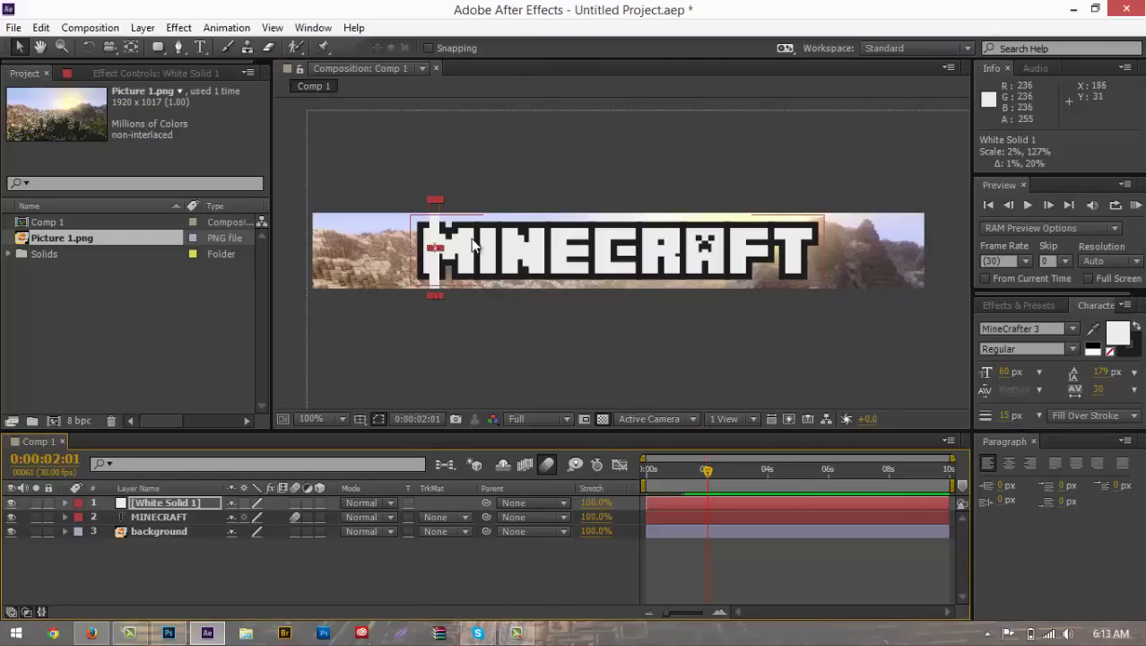
drag(624, 326, 536, 256)
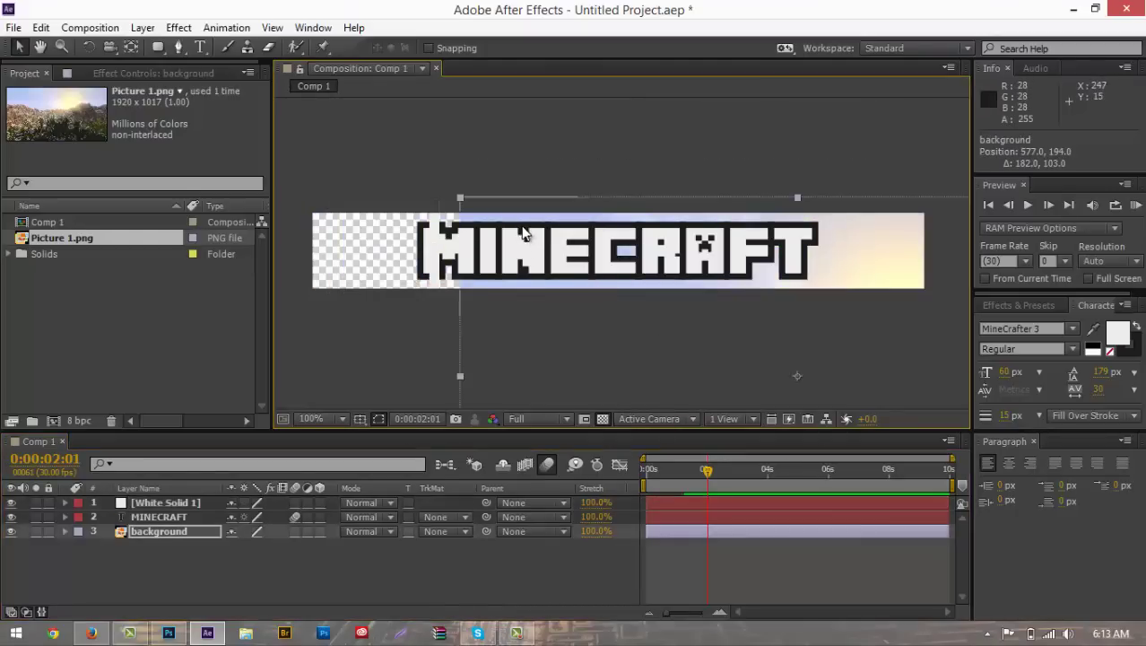
key(ctrl+z)
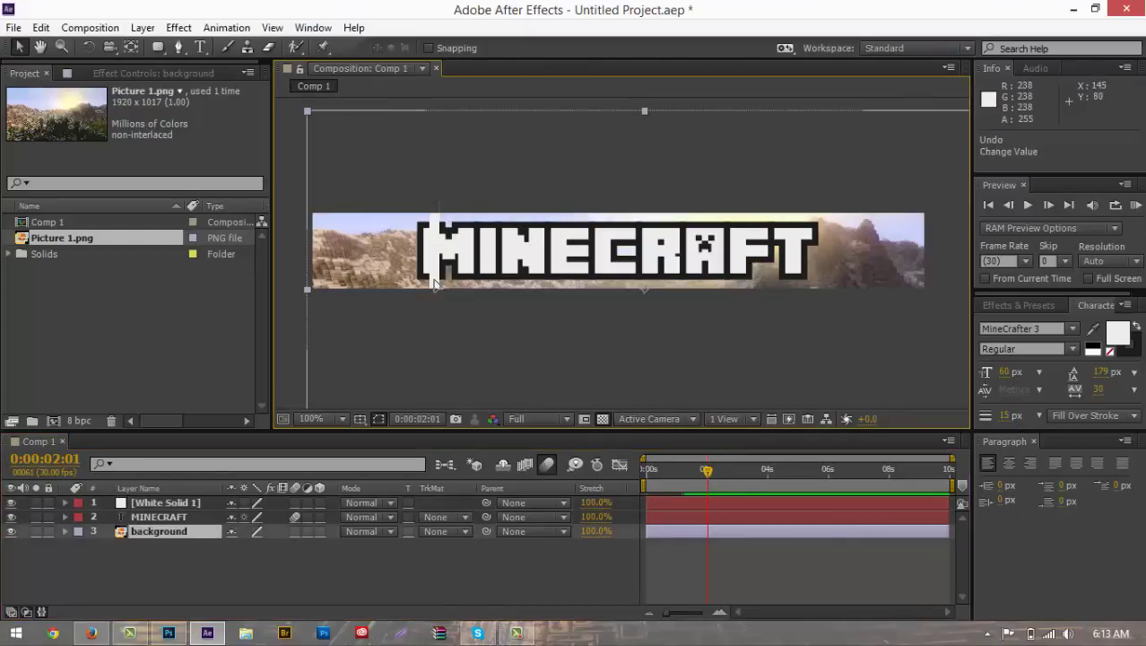
drag(428, 292, 422, 290)
key(ctrl+z)
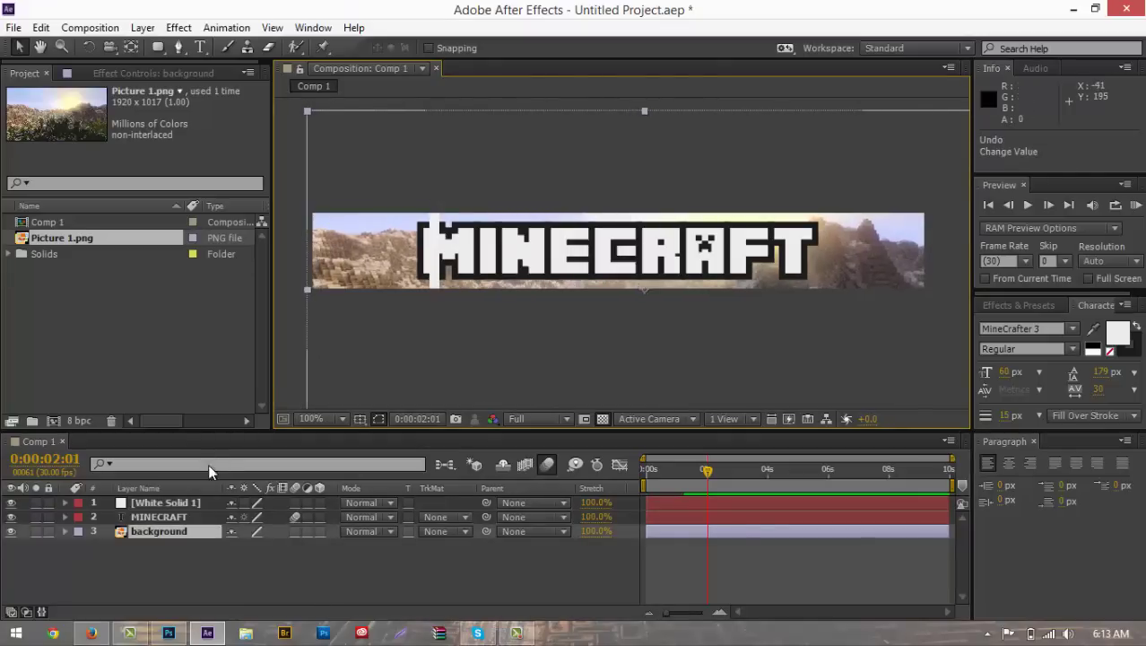
Move the white solid strip to the left of the MINECRAFT text, at about position 62, 38
click(189, 502)
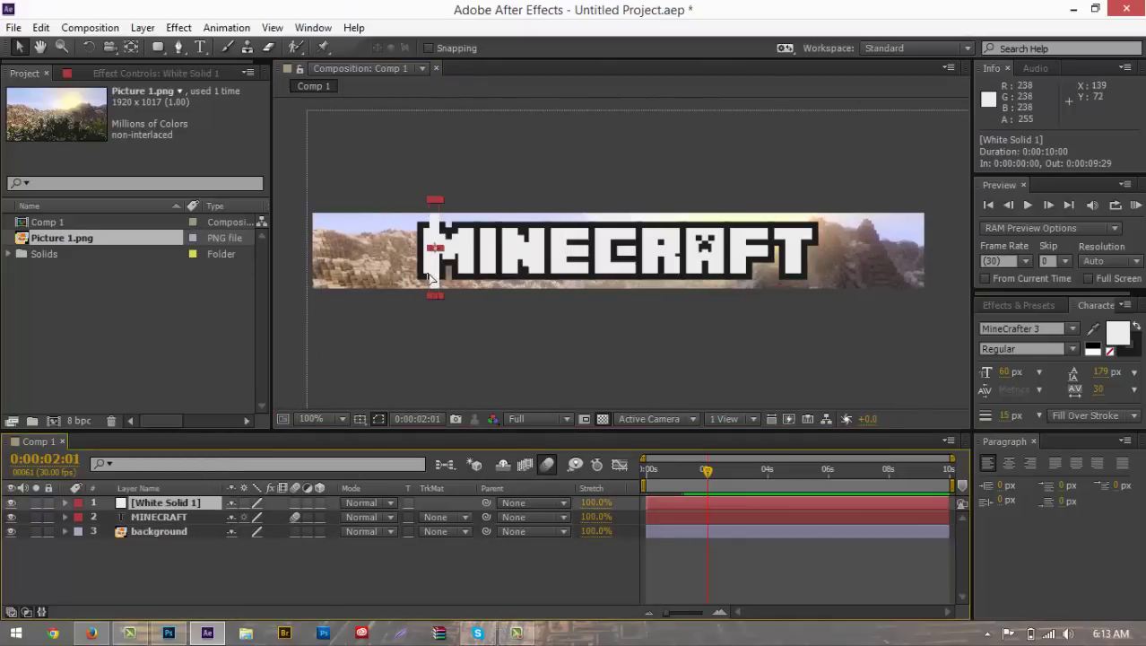
drag(434, 280, 364, 276)
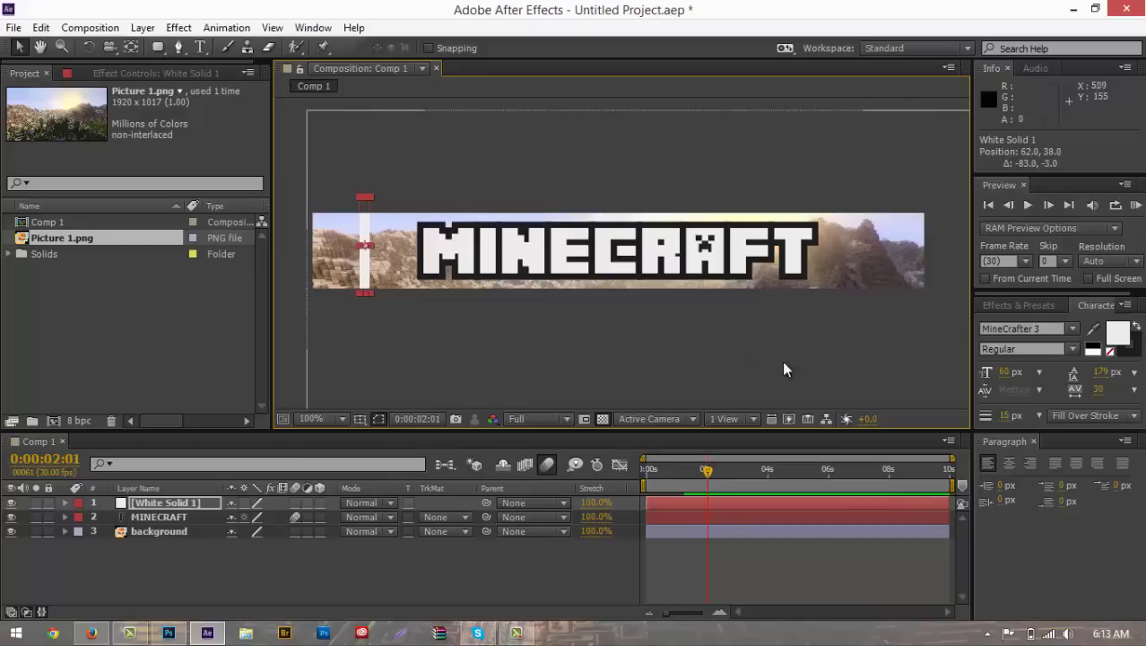
Search the effects for fast blur and apply Fast Blur to the white solid strip
click(1041, 309)
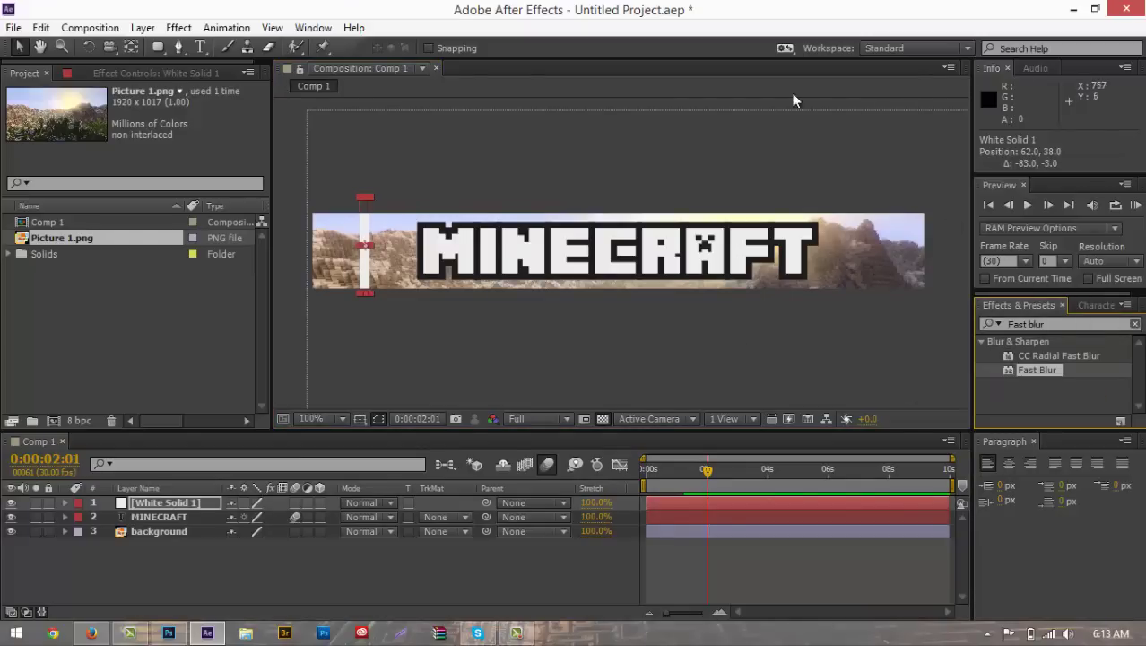
click(328, 27)
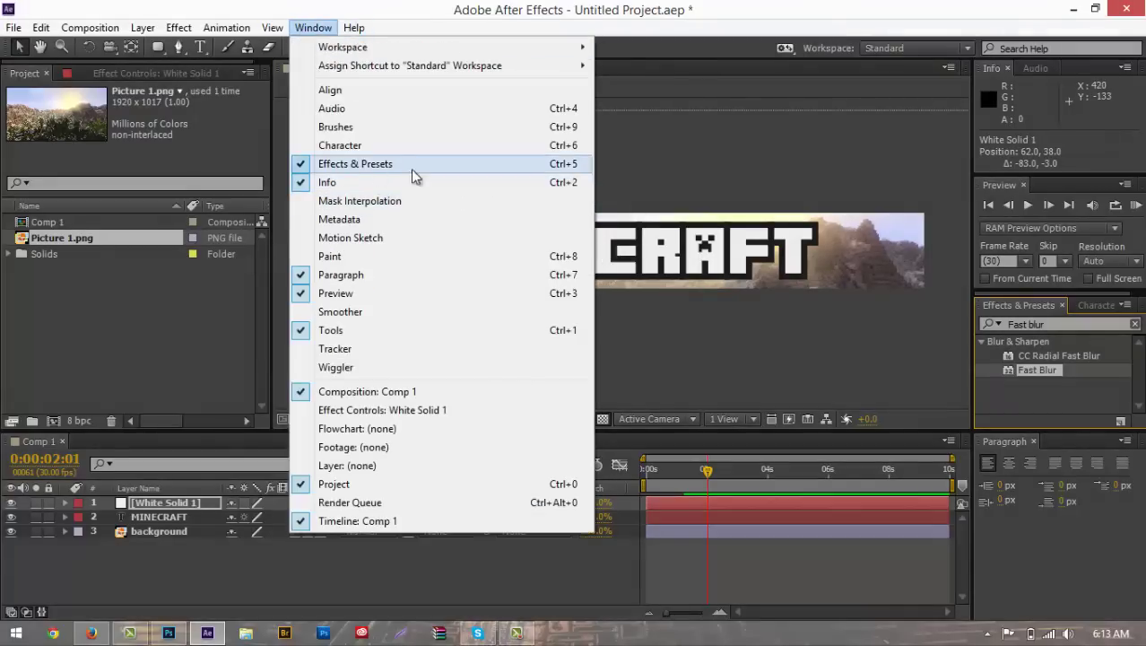
click(1061, 324)
key(BackSpace)
key(BackSpace)
key(BackSpace)
key(BackSpace)
key(BackSpace)
key(BackSpace)
key(BackSpace)
key(BackSpace)
key(BackSpace)
text(fas)
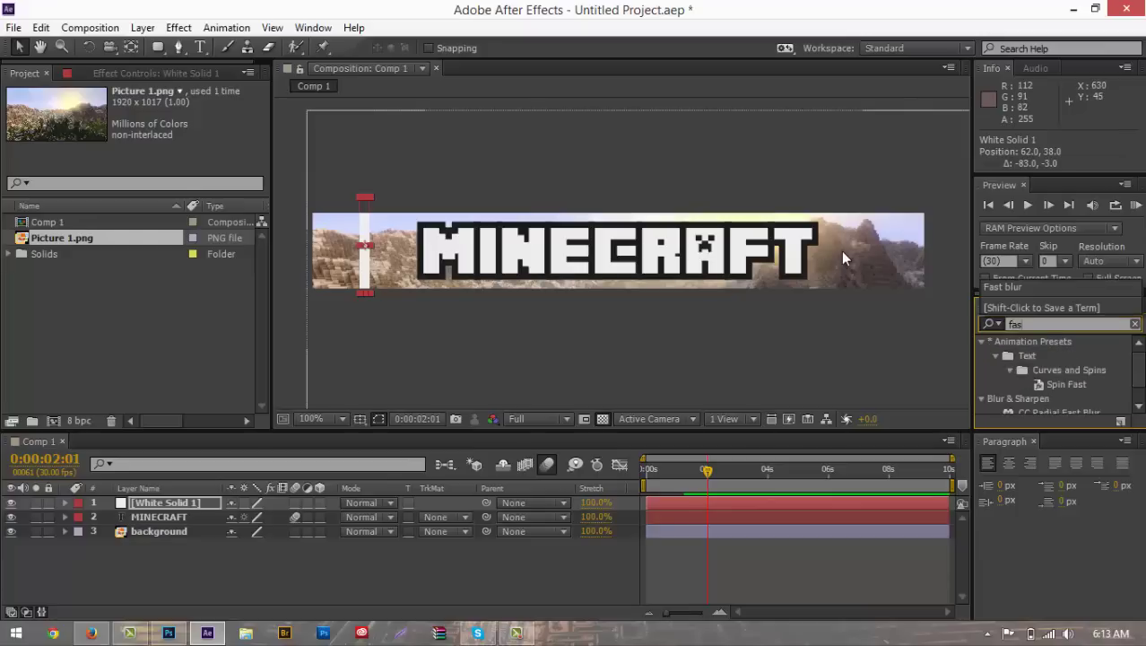
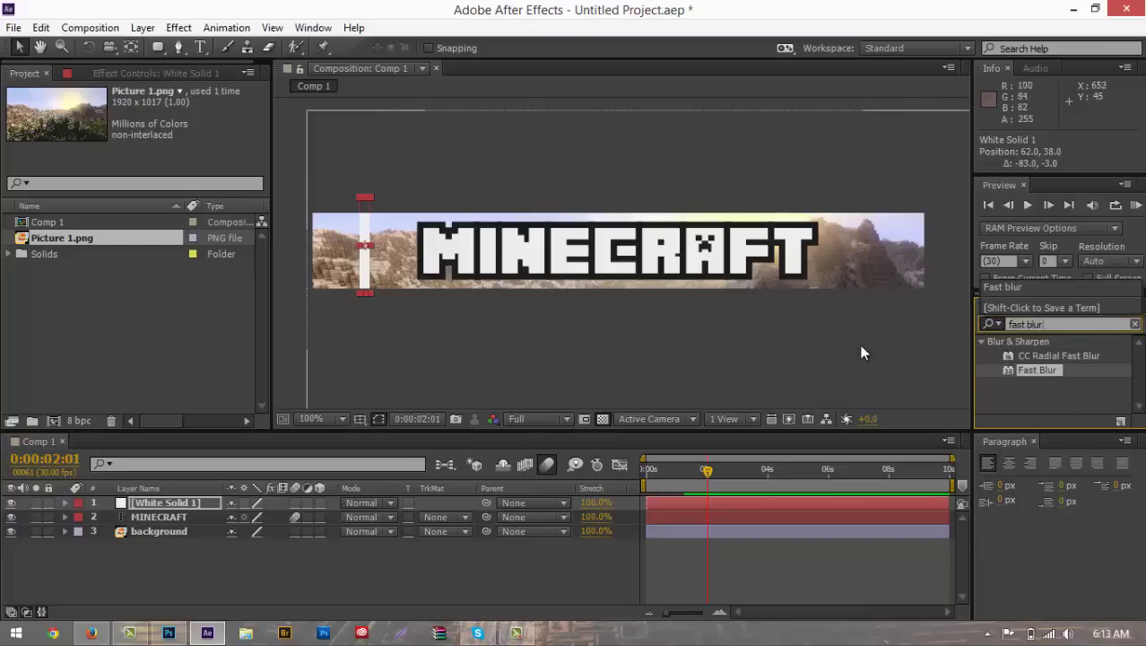
drag(1028, 368, 365, 252)
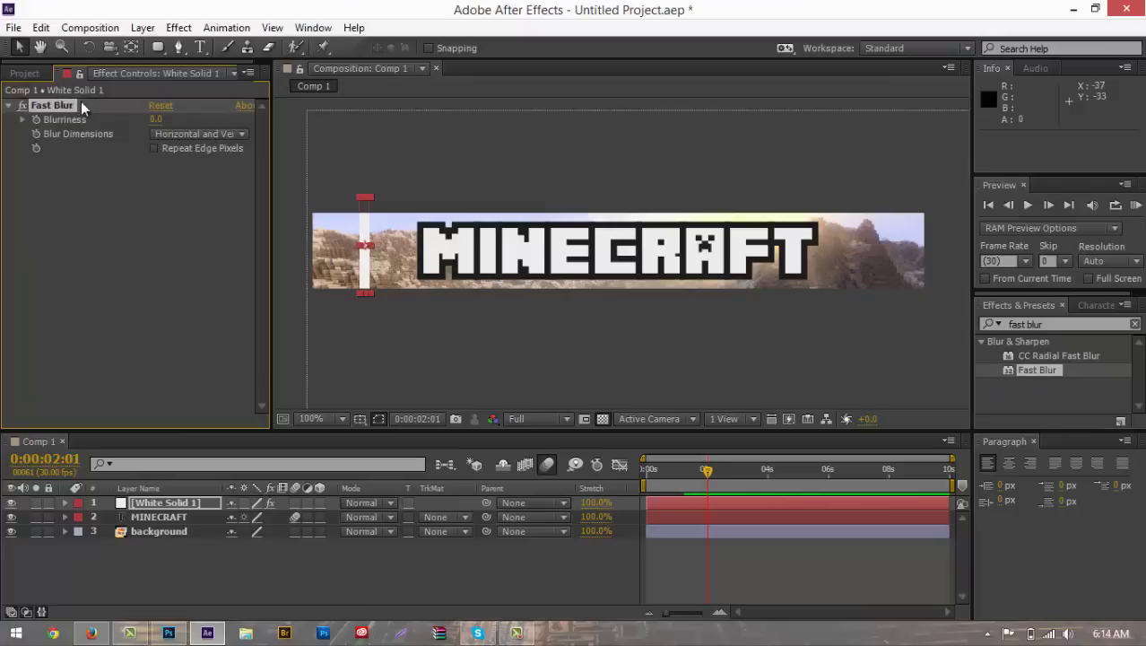
Set the Fast Blur blurriness to 850 and its blur dimensions to Horizontal
click(156, 119)
text(850)
click(200, 132)
click(210, 170)
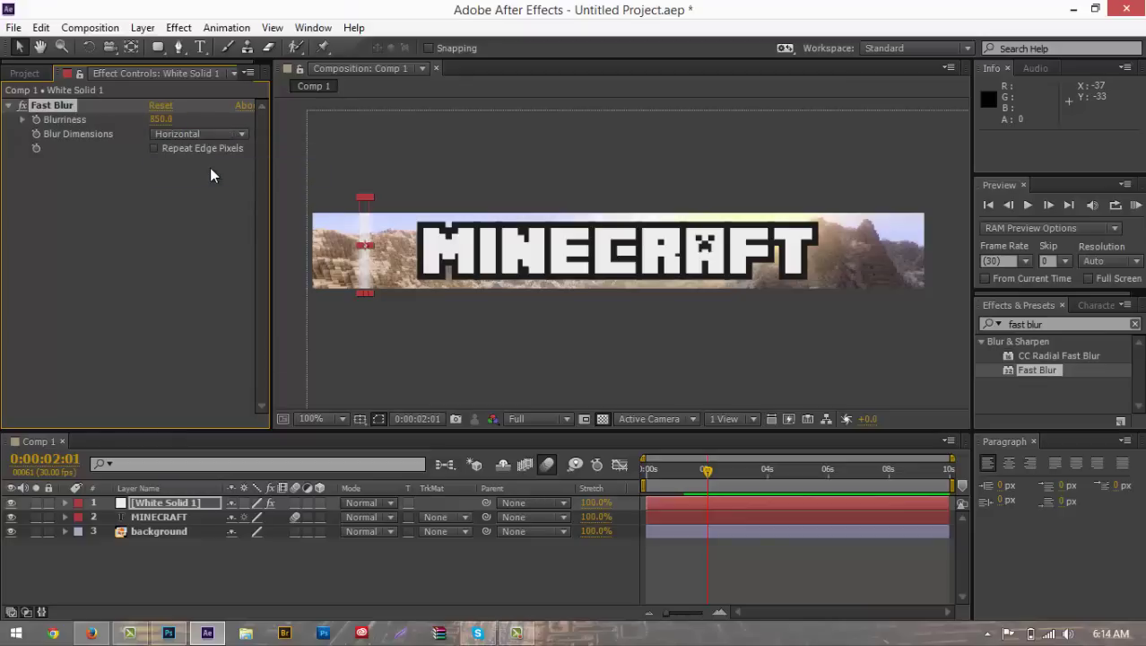
click(370, 286)
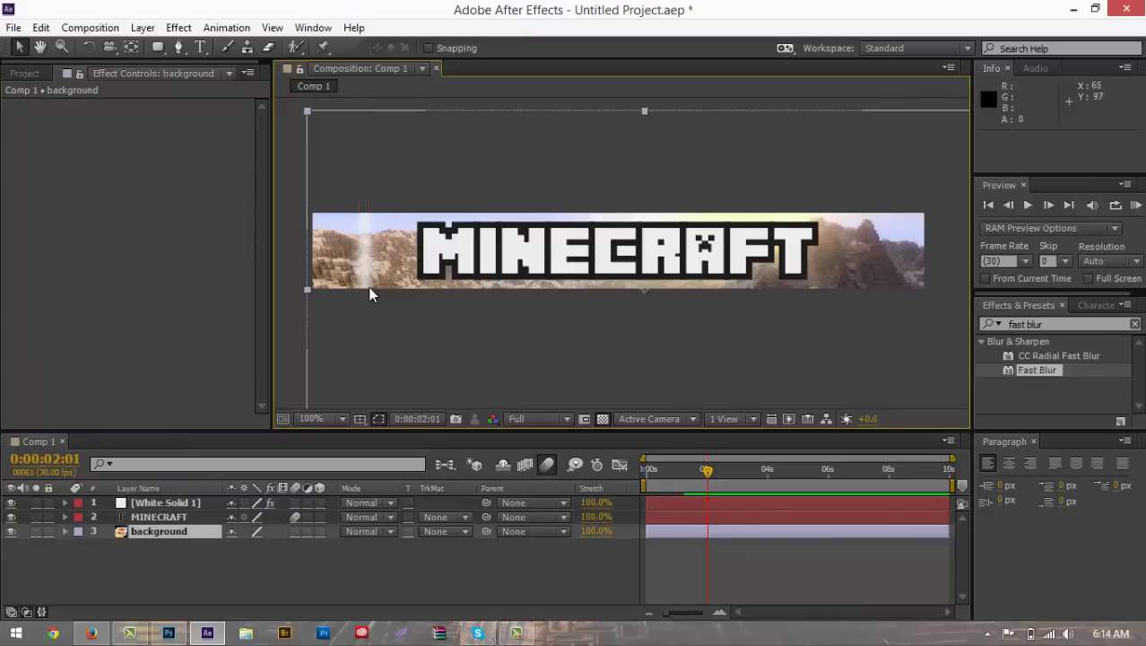
Duplicate the blurred White Solid 1 layer on top of itself
click(180, 500)
key(ctrl+c)
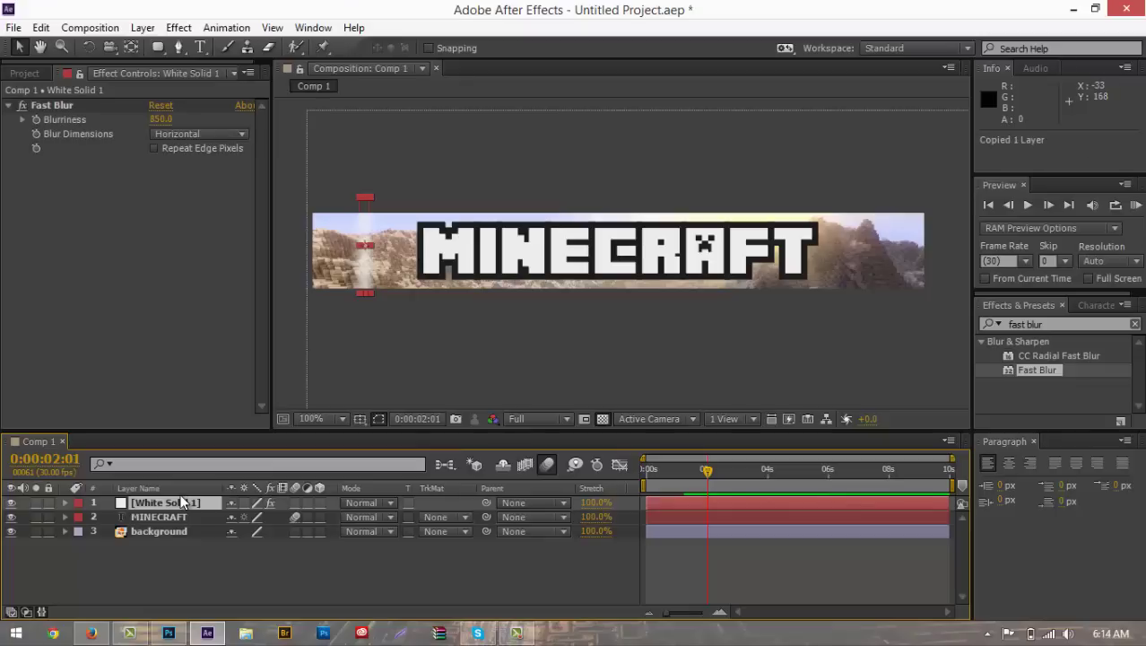
key(ctrl+v)
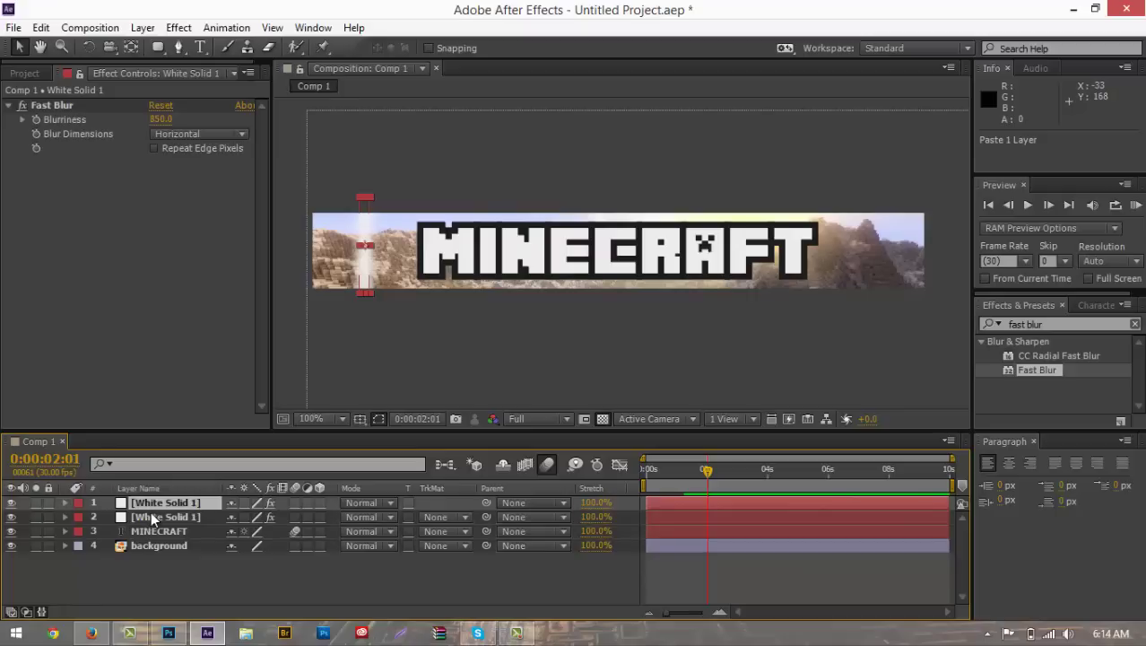
Pre-compose both White Solid 1 layers into a new composition named Glint
shift+click(152, 518)
right_click(153, 518)
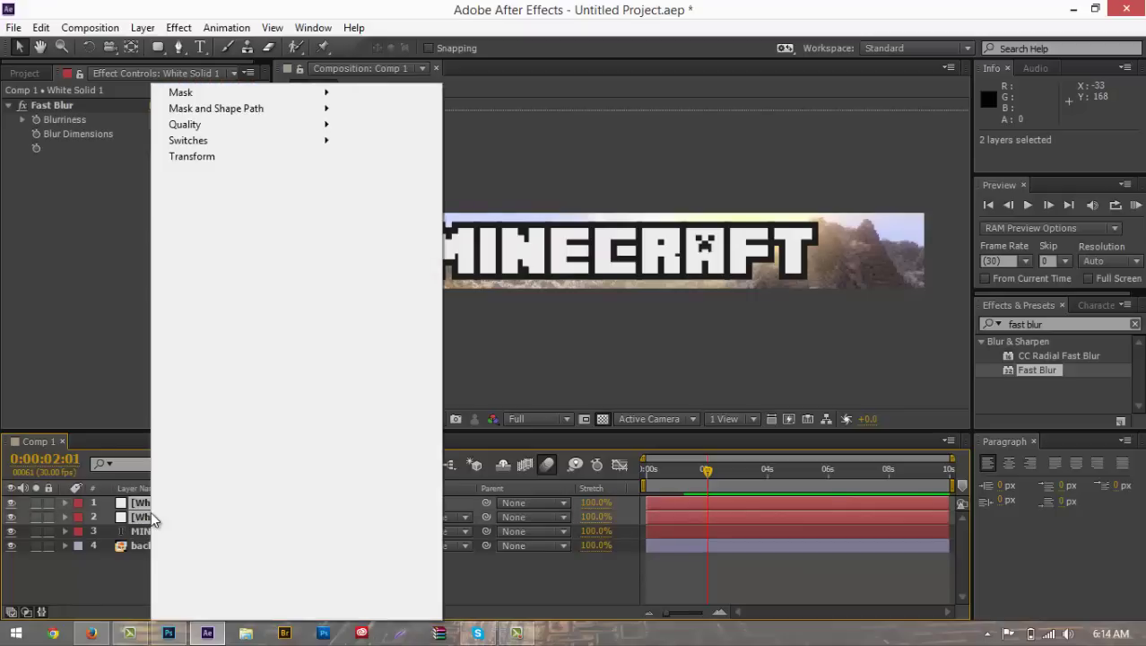
click(179, 529)
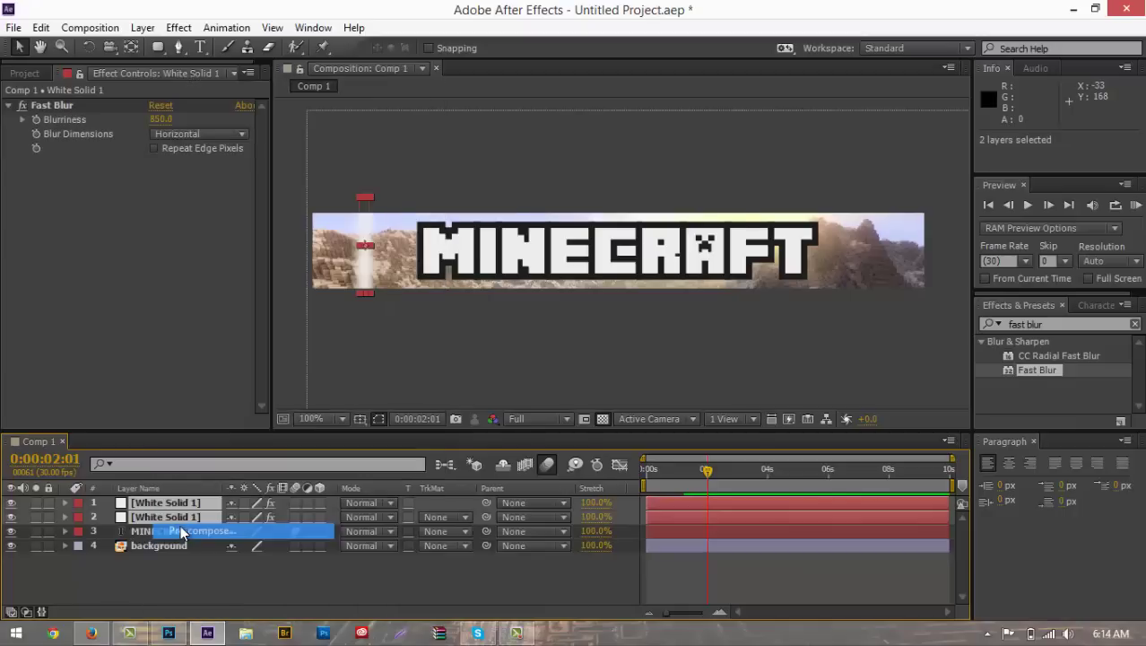
text(Glint)
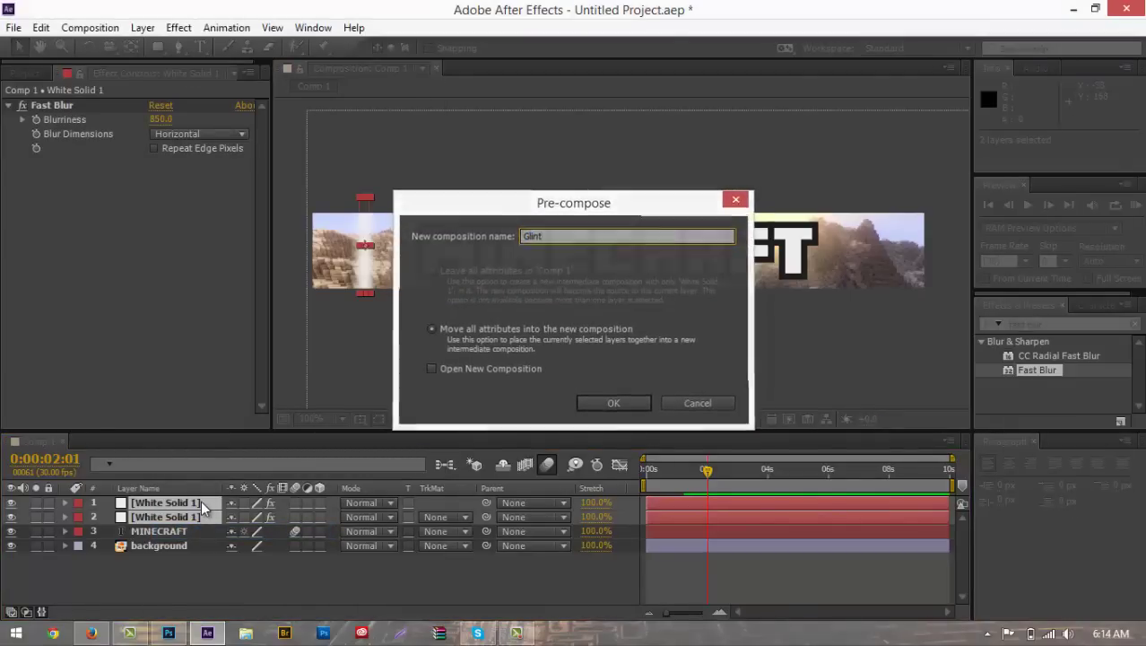
key(Return)
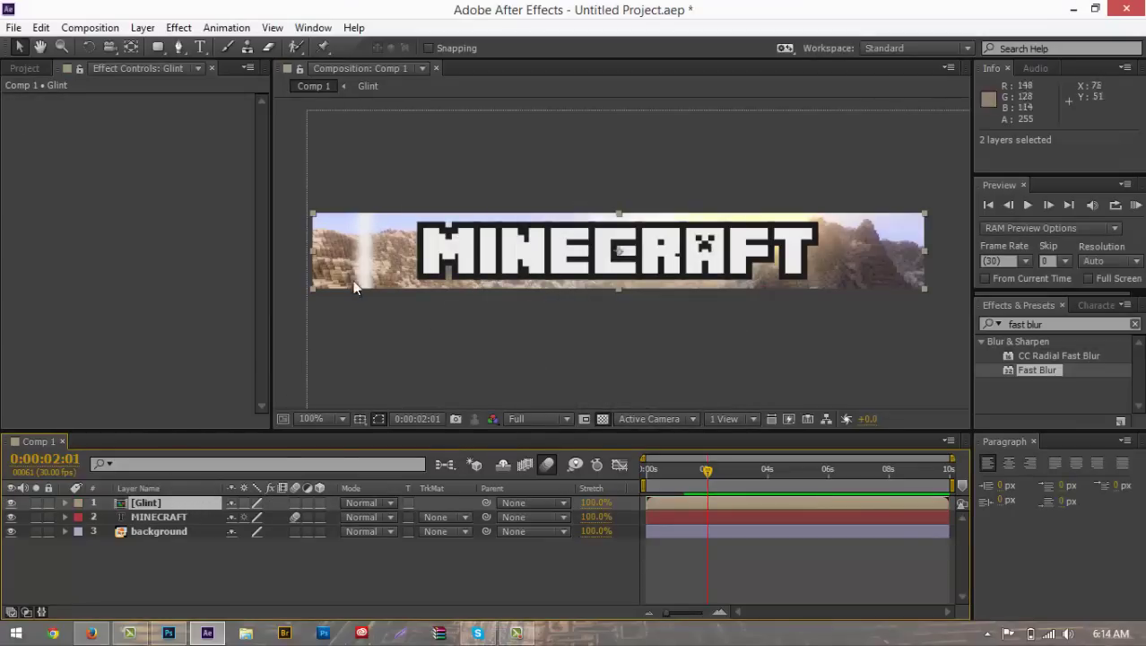
Switch to Firefox to check the example banners in the Imgur album, and return to After Effects
key(alt+Tab)
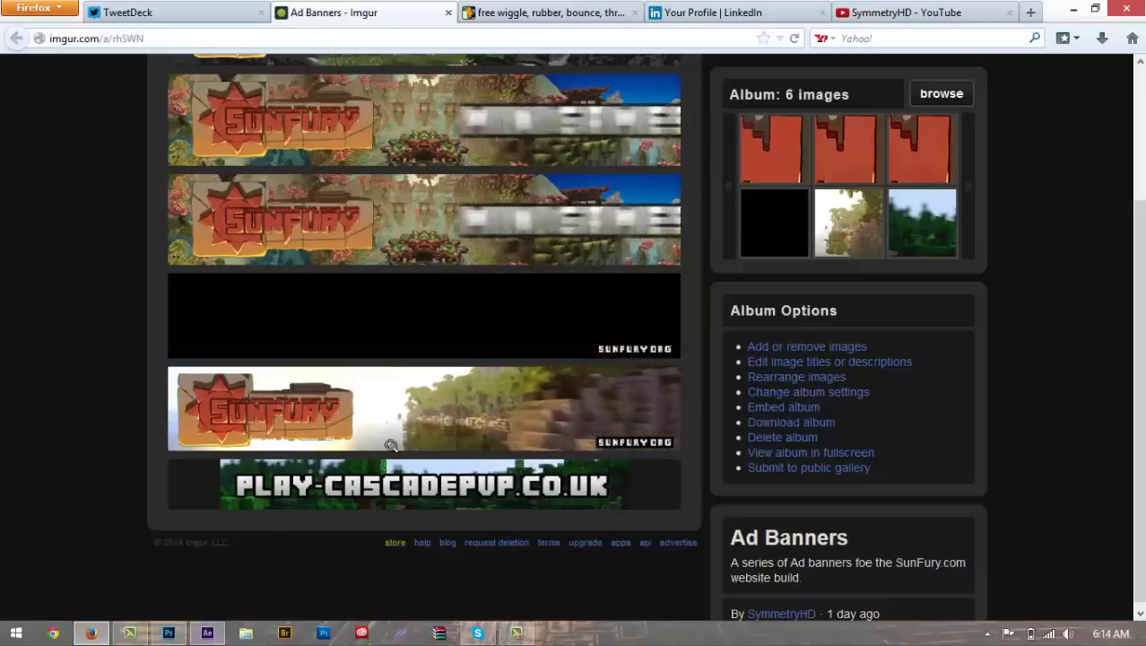
click(207, 633)
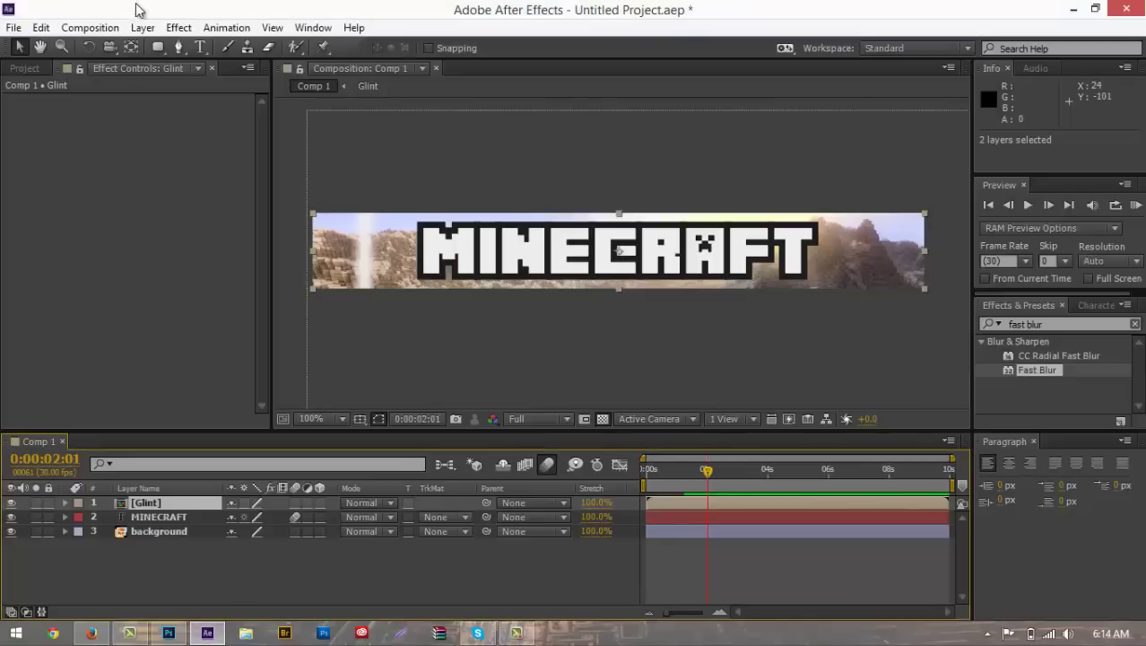
Rotate the Glint layer so its light streak slants, and move it to about position 354, 125
click(87, 46)
drag(373, 201, 455, 165)
key(ctrl+z)
click(175, 502)
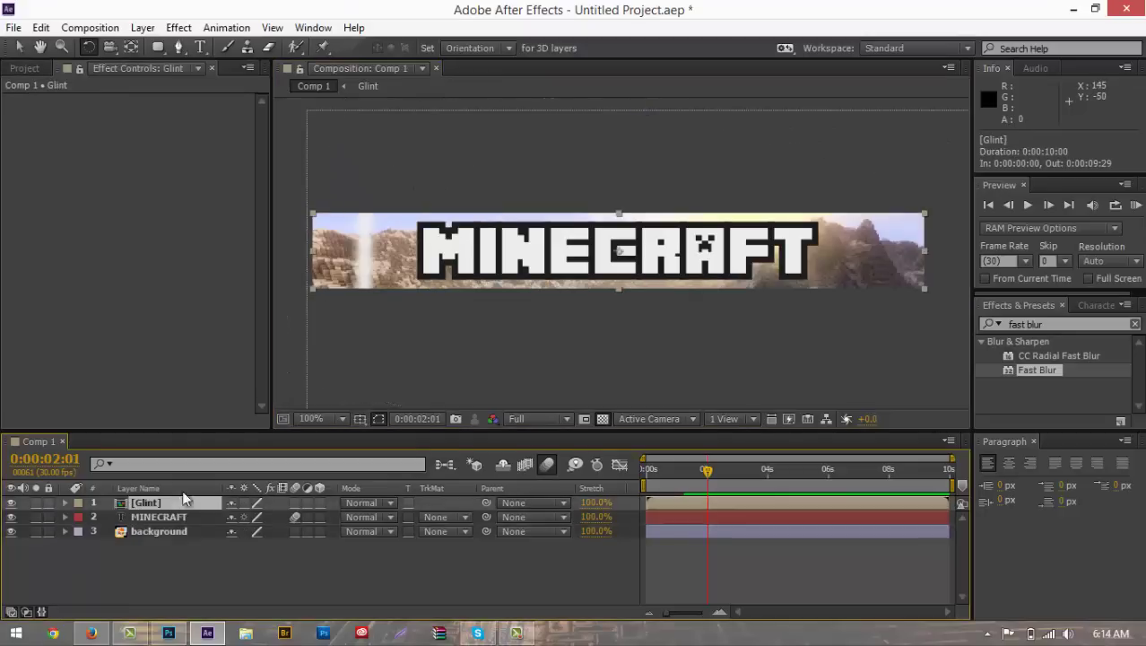
drag(418, 198, 377, 258)
key(ctrl+z)
click(175, 503)
click(19, 46)
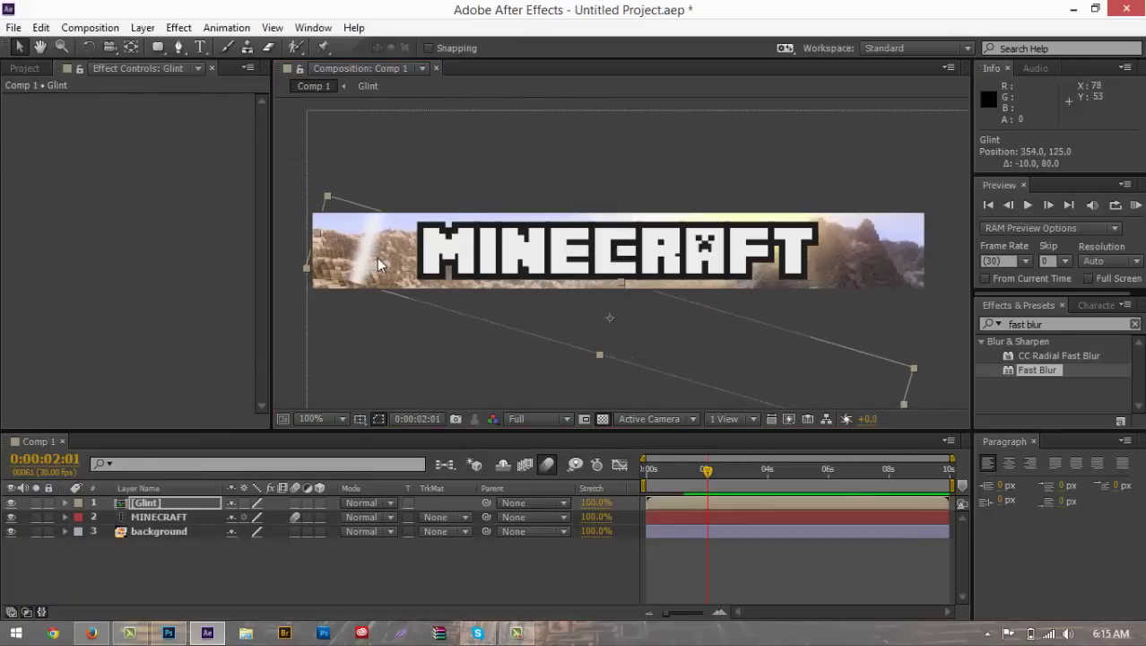
Enlarge the Glint layer slightly and move it to about position 389, 135 so the streak spans the banner height
click(329, 181)
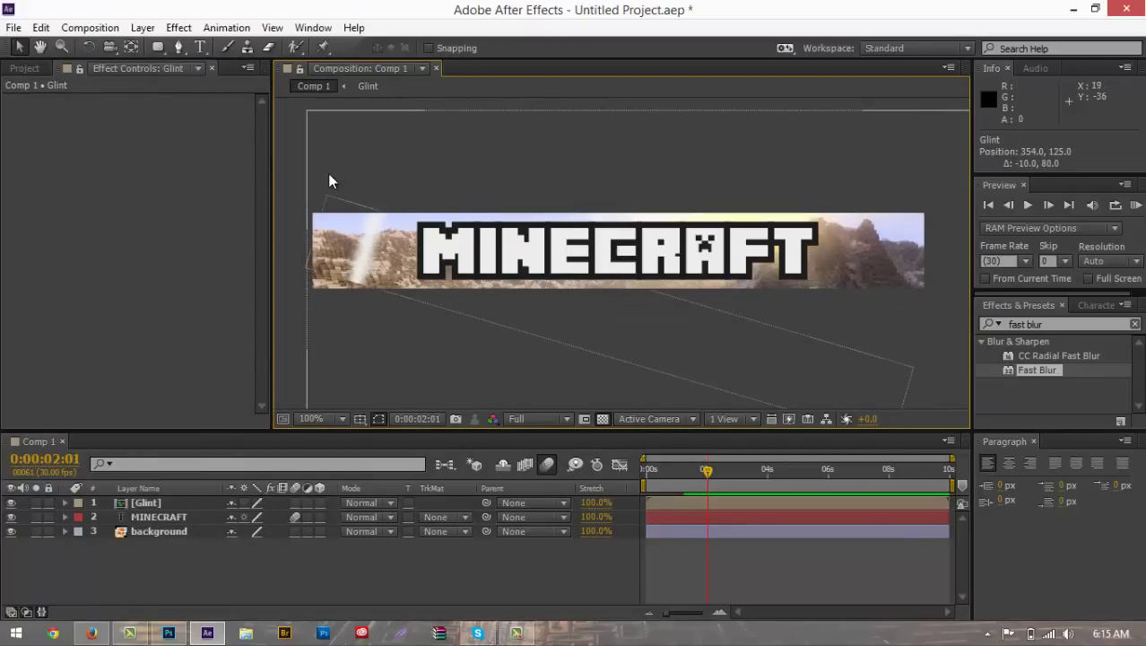
click(332, 199)
drag(320, 186, 405, 285)
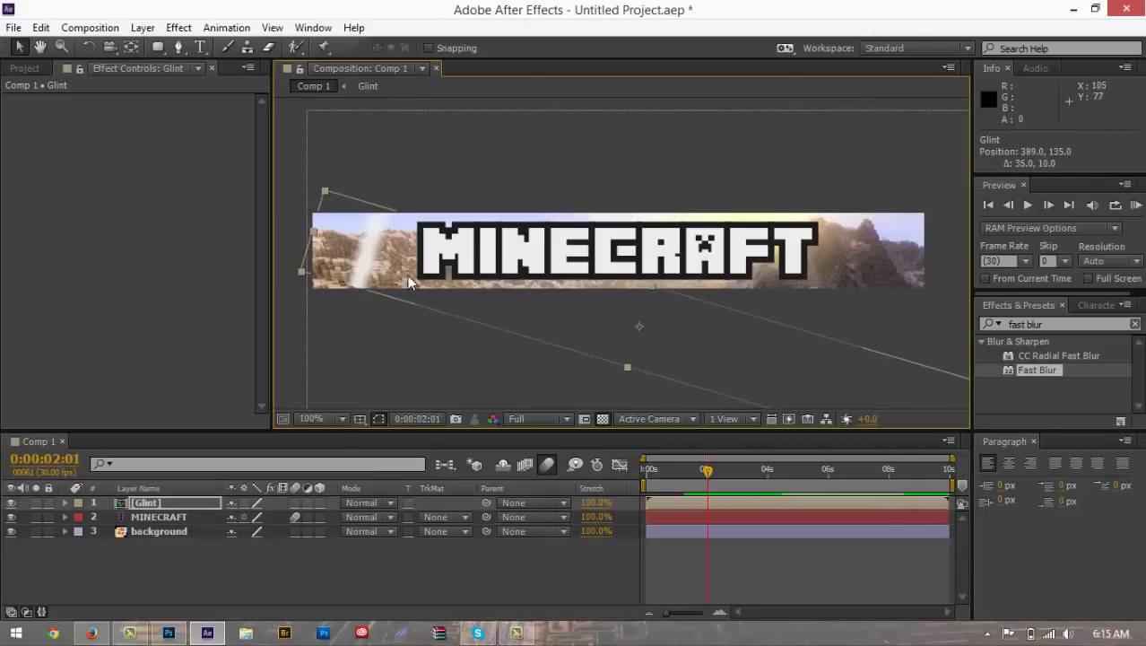
click(409, 353)
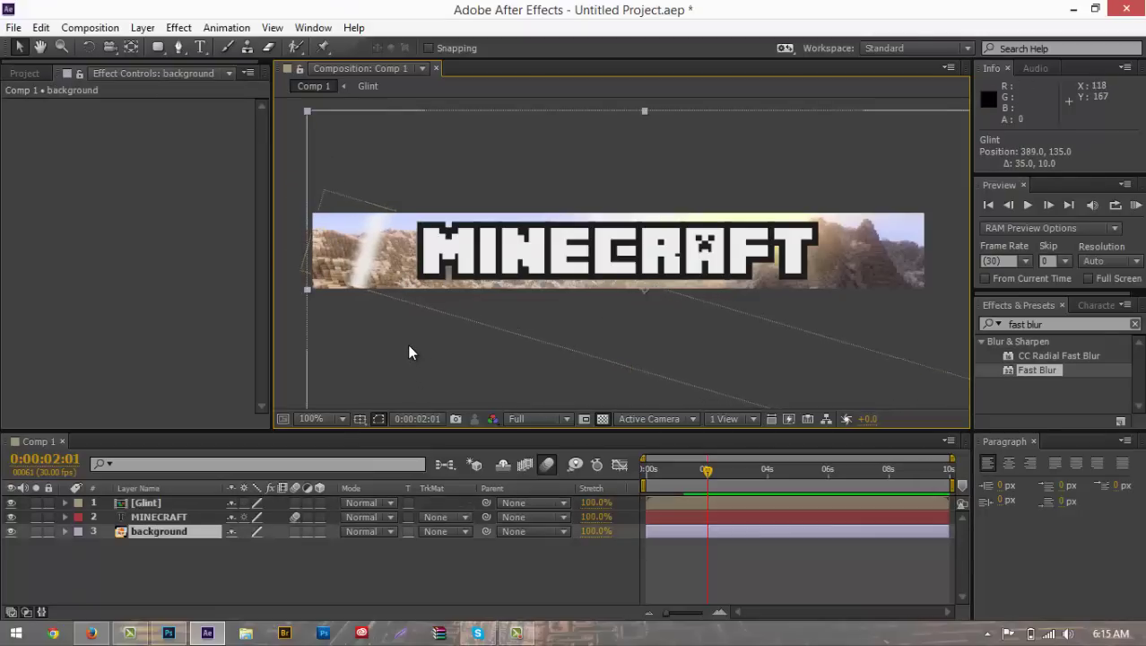
Duplicate the MINECRAFT text layer and move the copy above the Glint layer
click(148, 503)
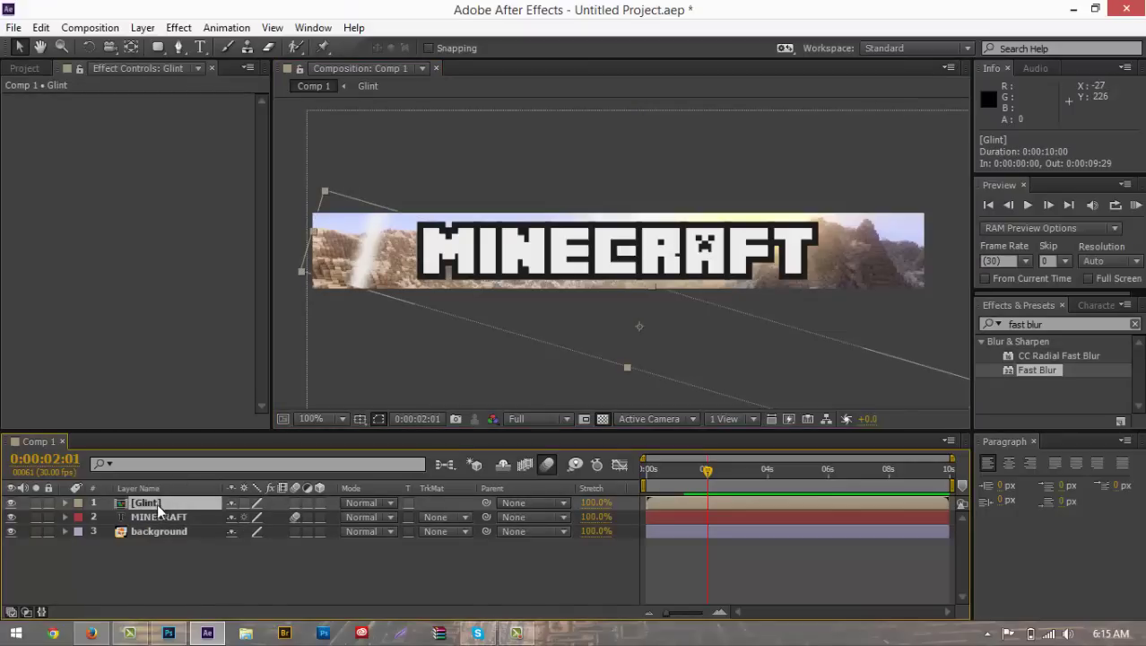
click(157, 517)
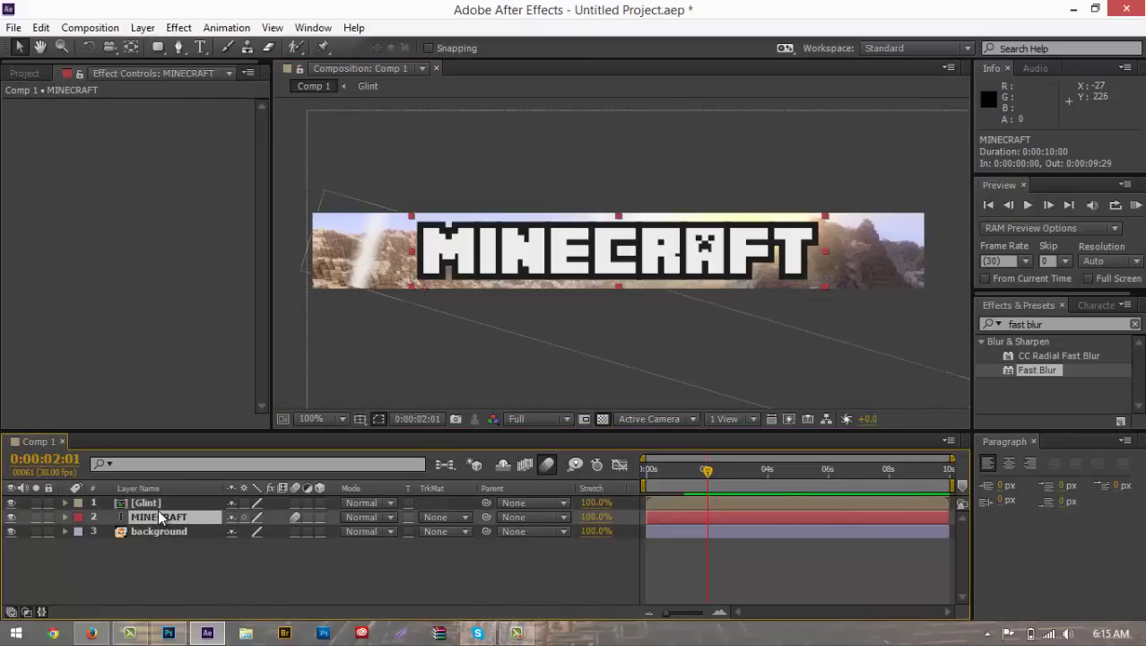
key(ctrl+c)
key(ctrl+v)
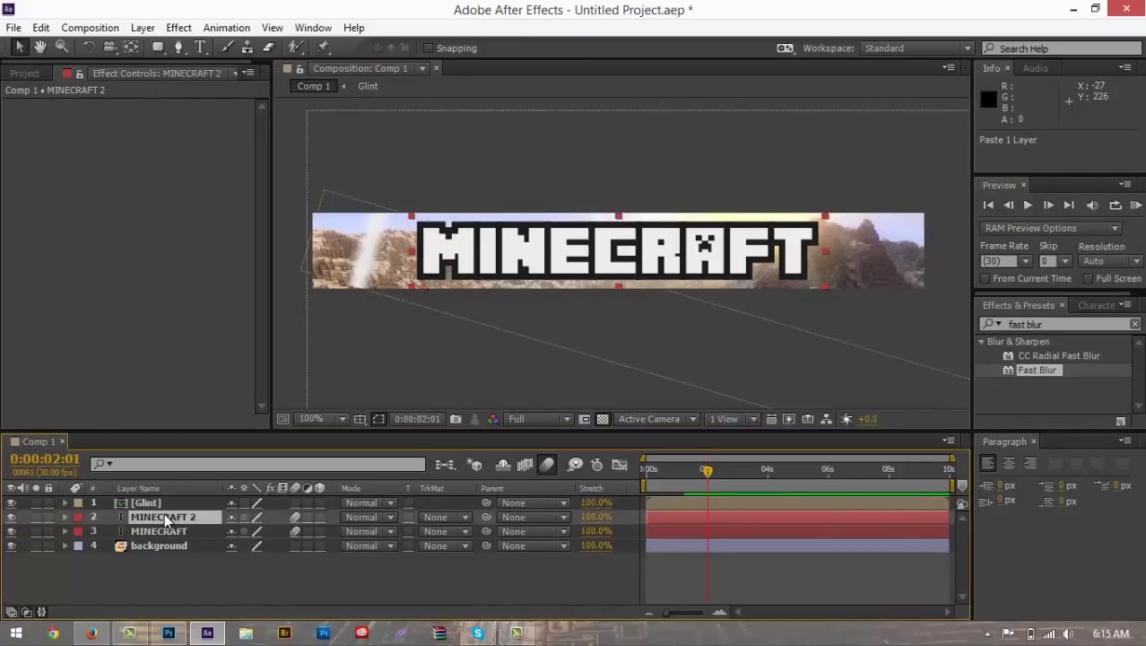
drag(164, 513, 161, 496)
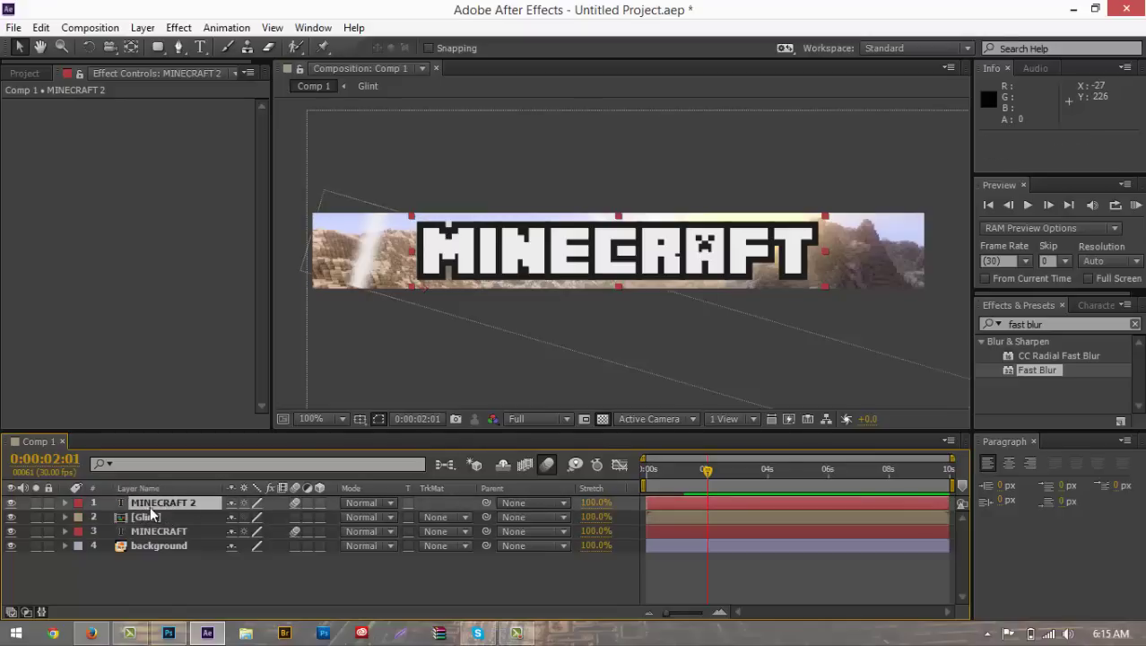
click(153, 517)
click(159, 502)
click(159, 531)
click(164, 504)
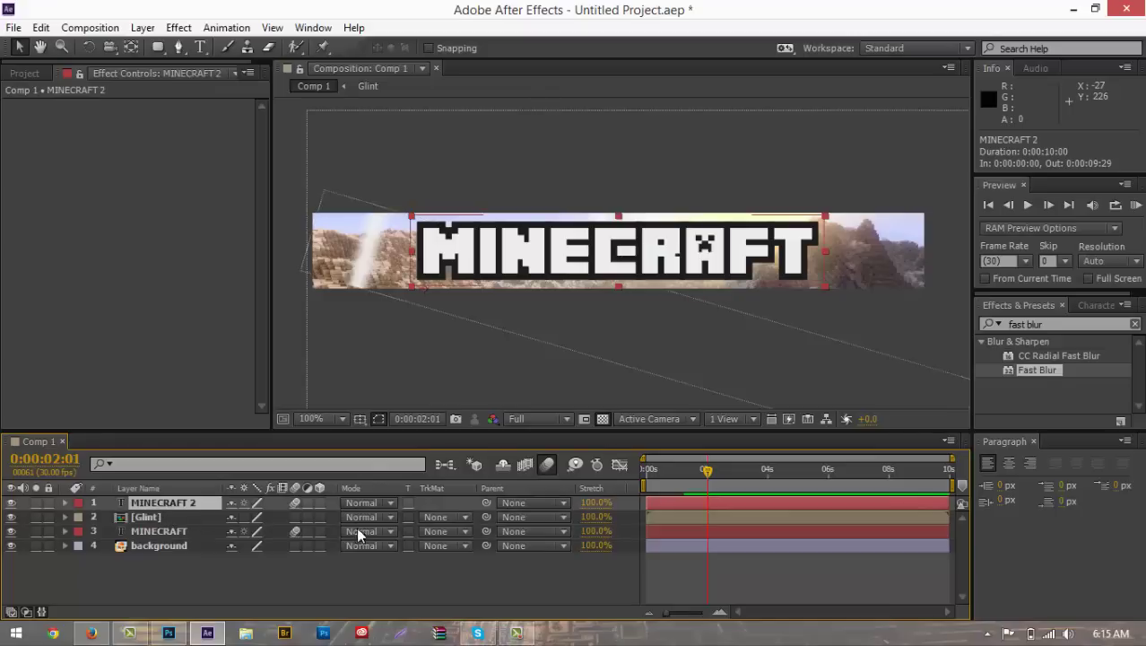
Set the Glint layer's track matte to Alpha Matte "MINECRAFT 2"
drag(707, 482, 702, 483)
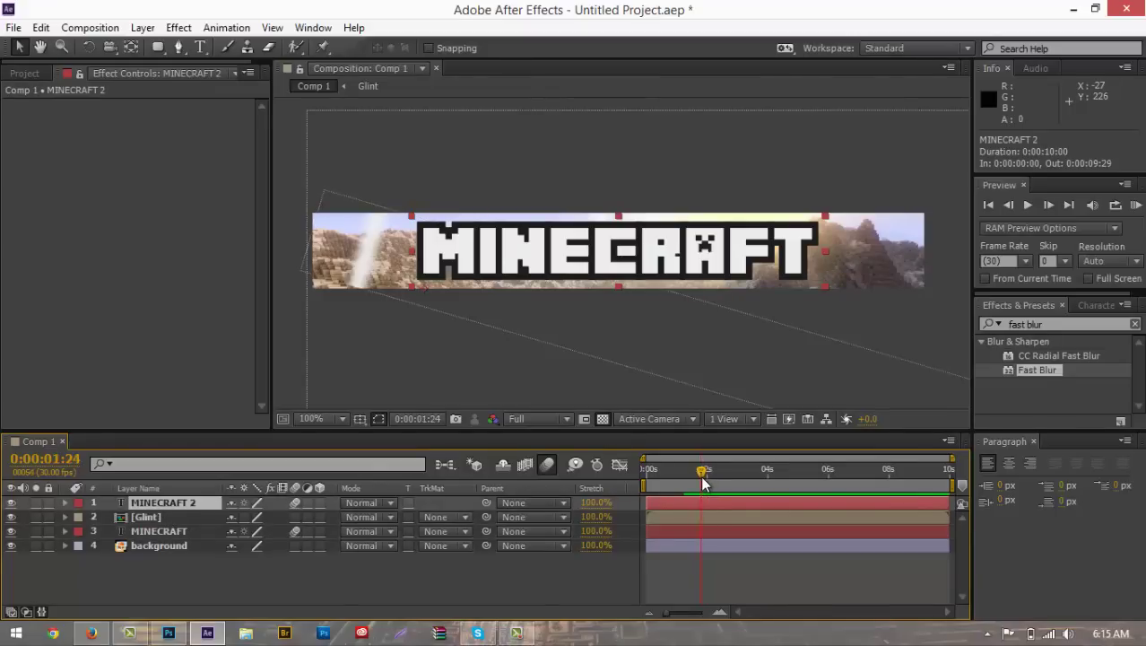
click(141, 517)
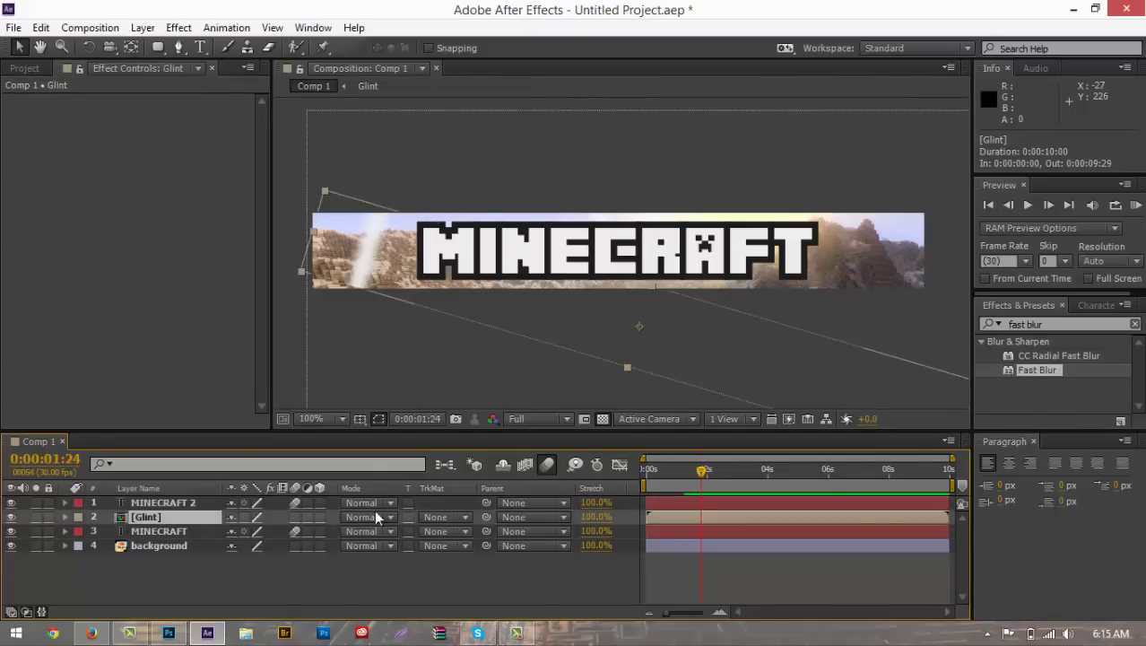
click(446, 515)
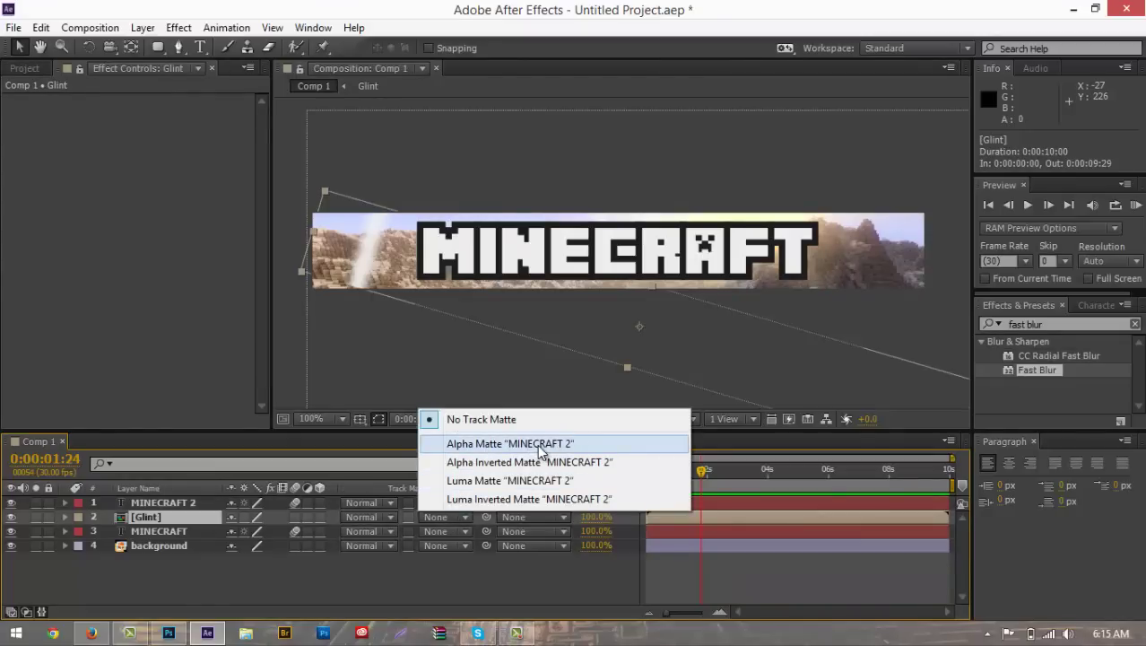
click(605, 442)
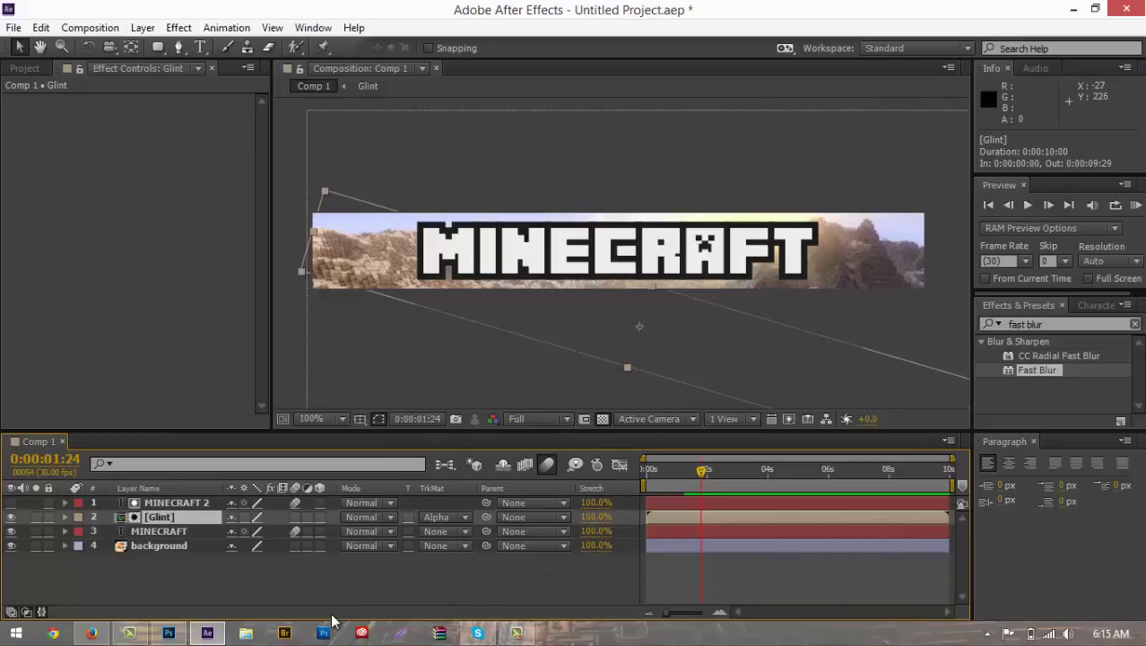
click(1093, 9)
click(1090, 11)
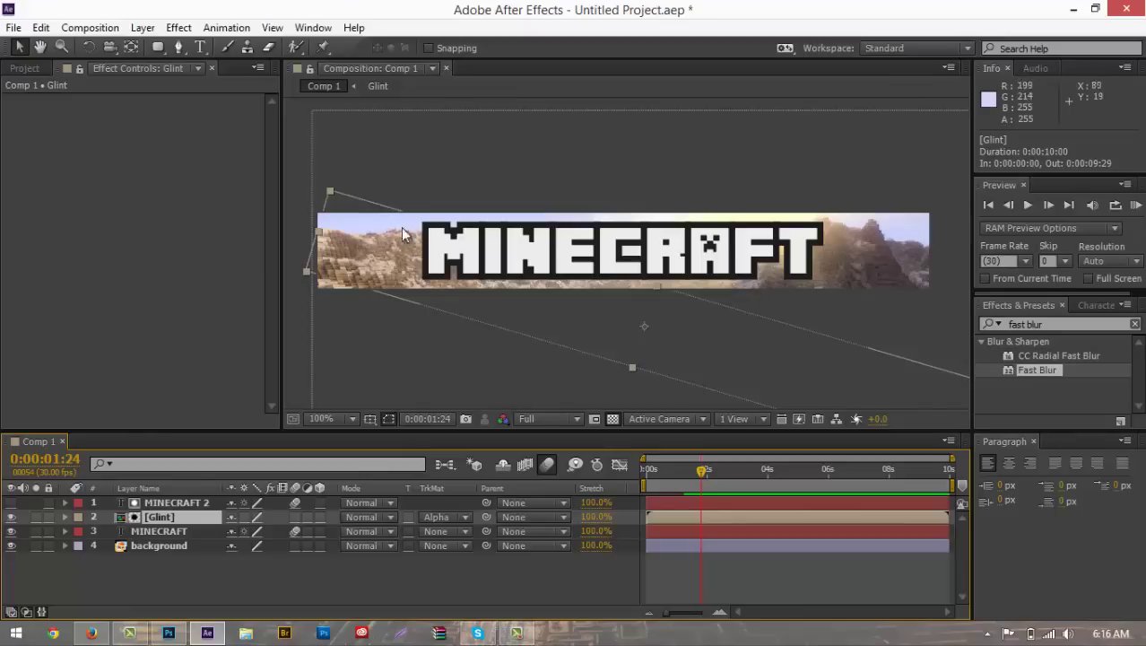
click(65, 517)
click(65, 515)
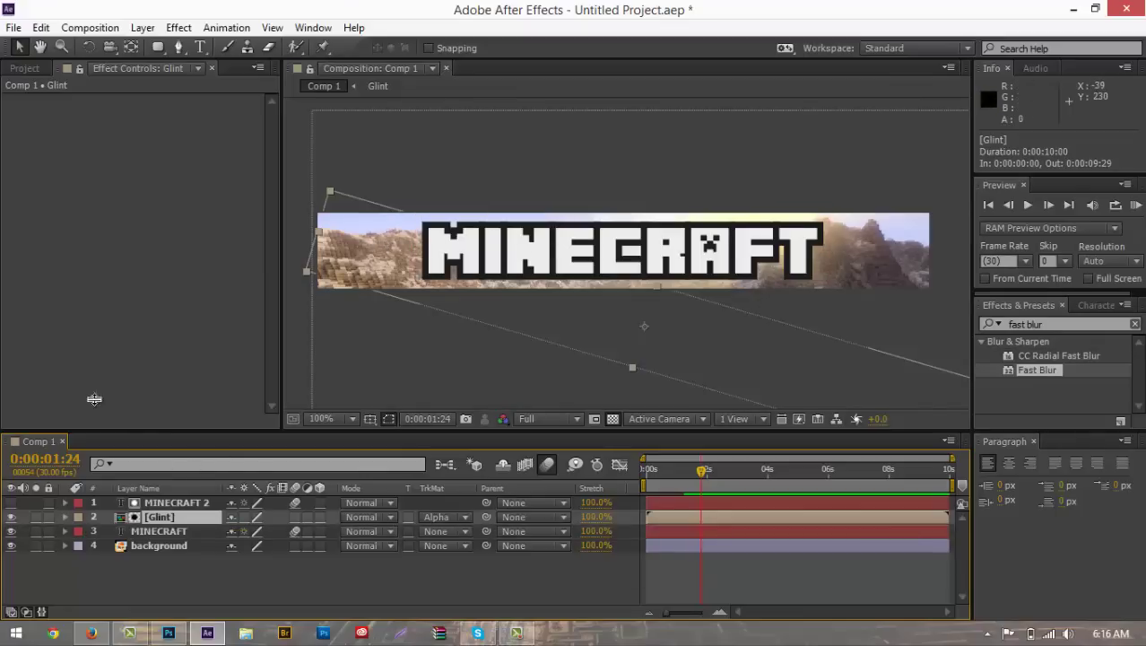
Keyframe the Glint layer's position from its current spot at 0:00:01:16 to 1040, 135 at 0:00:02:08
key(p)
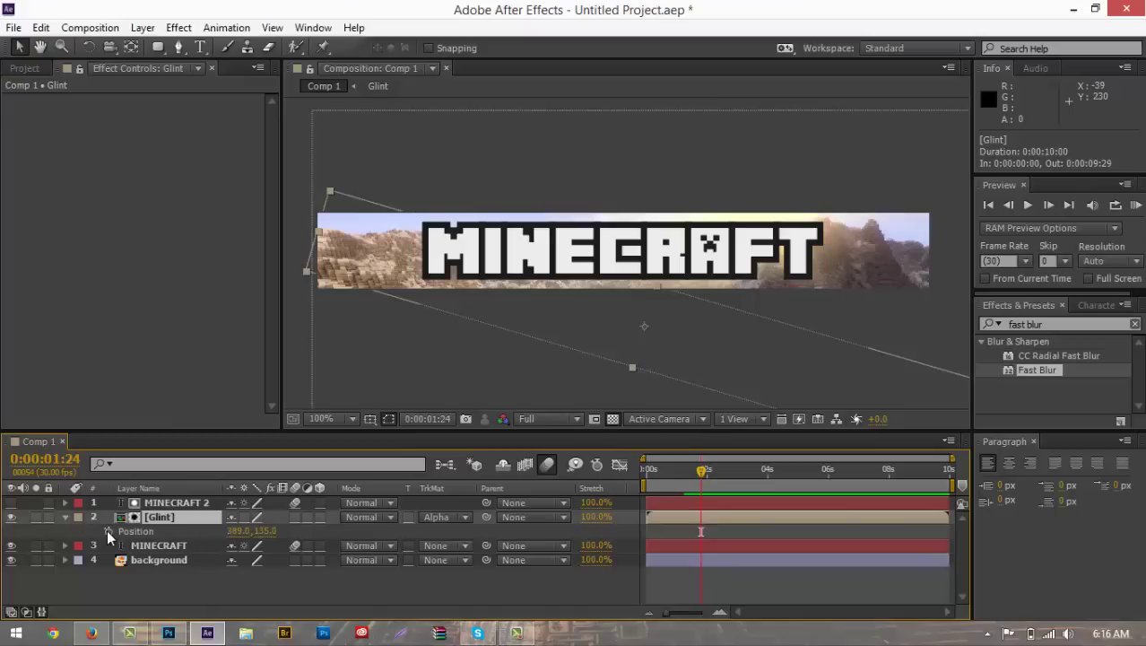
mouse_move(689, 472)
mouse_down()
mouse_move(670, 478)
mouse_move(693, 478)
mouse_up()
click(110, 531)
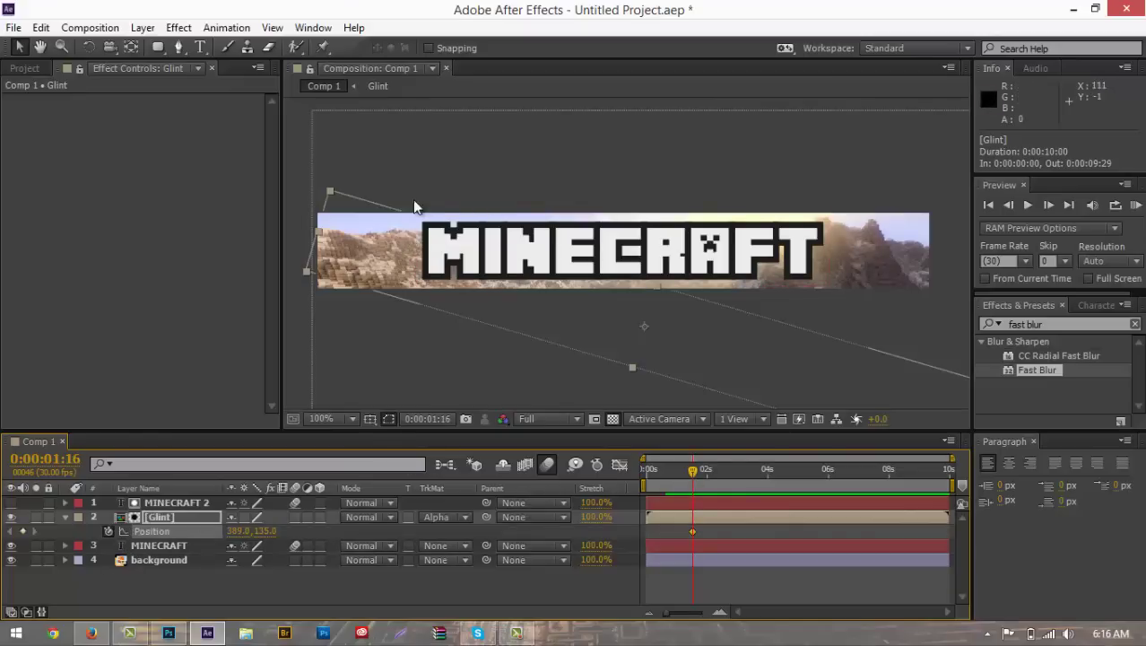
drag(693, 473, 717, 475)
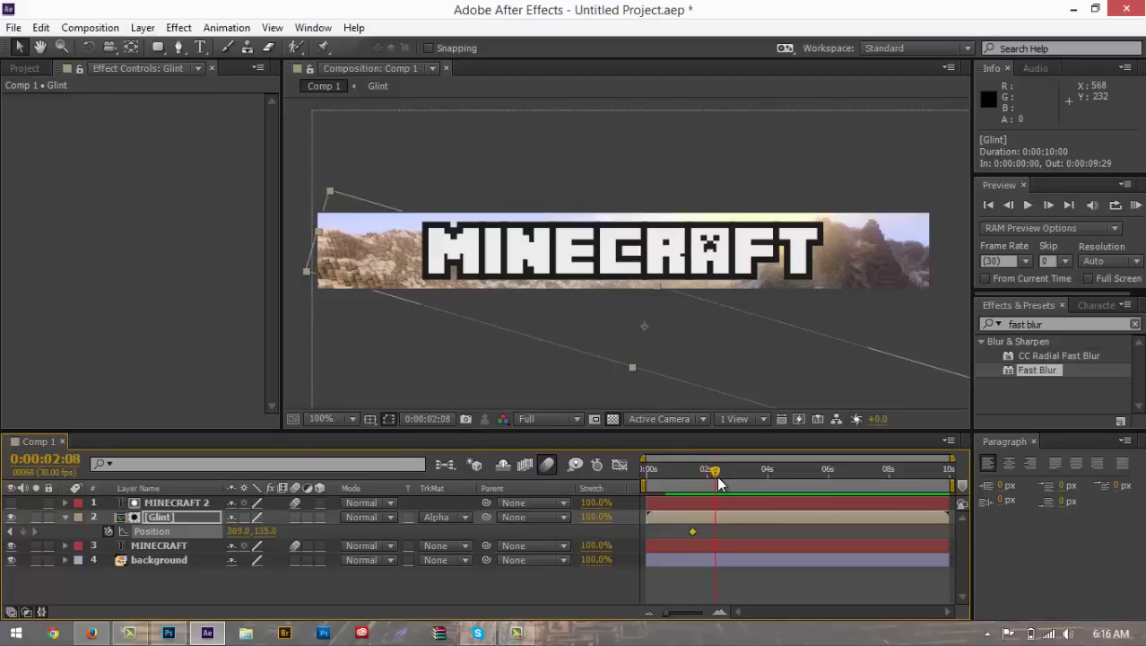
drag(239, 531, 777, 525)
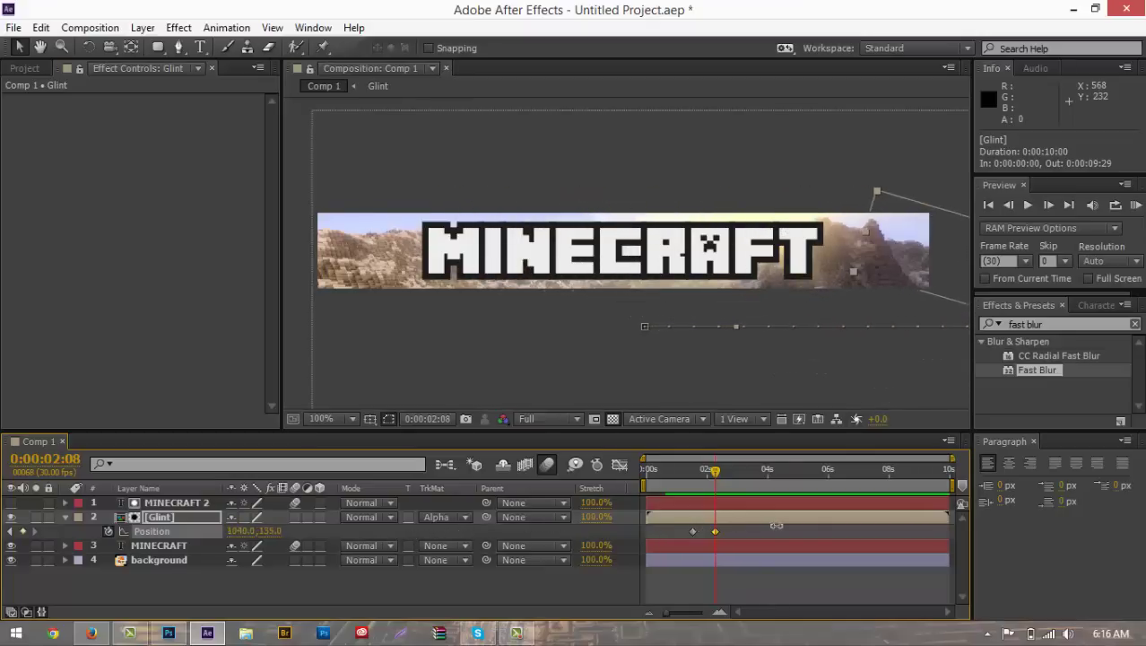
Apply Easy Ease In to the Glint layer's first position keyframe and Easy Ease Out to its second
click(716, 531)
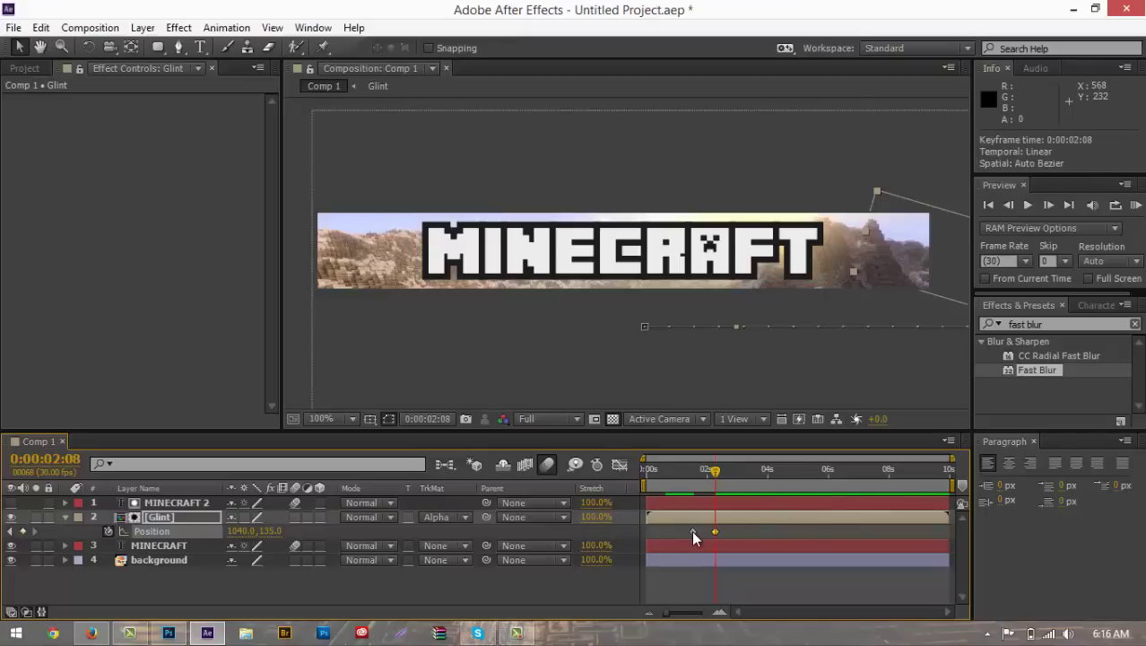
right_click(692, 530)
mouse_move(762, 519)
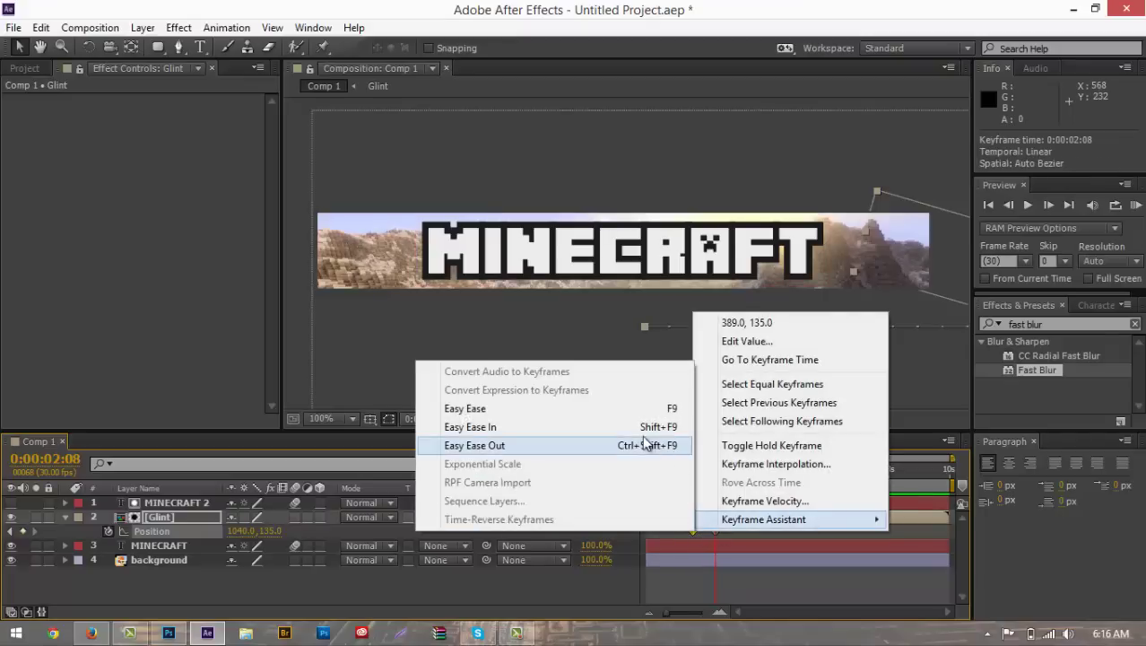
click(644, 428)
right_click(714, 529)
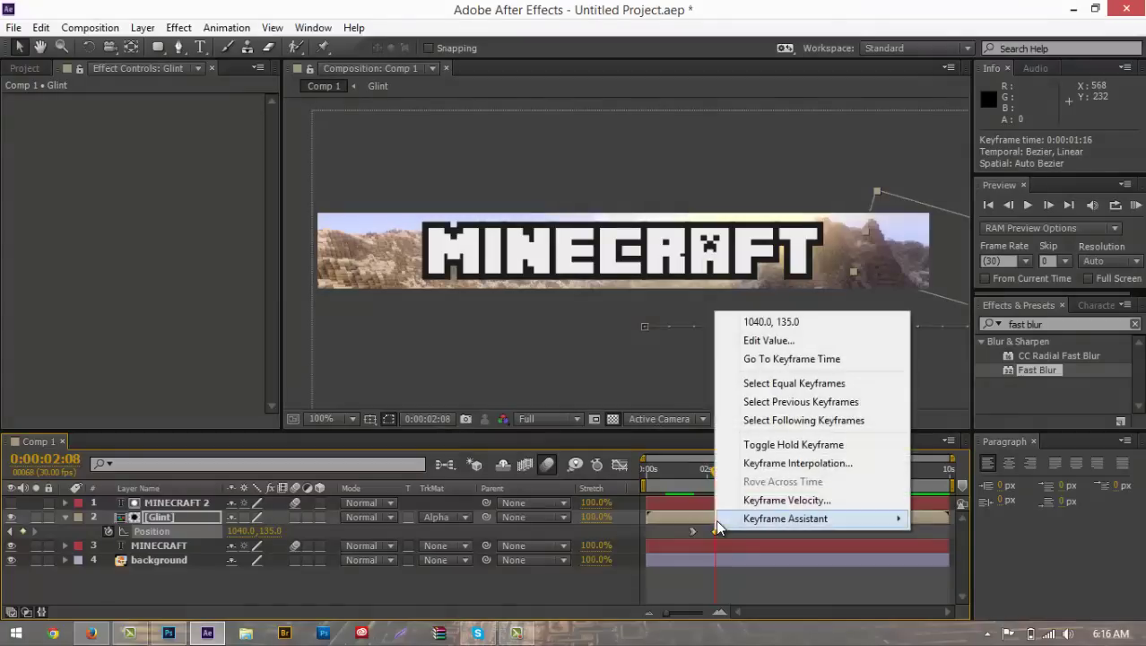
mouse_move(716, 520)
click(610, 428)
Play a RAM preview to check the glint moving across the text
drag(704, 472, 687, 472)
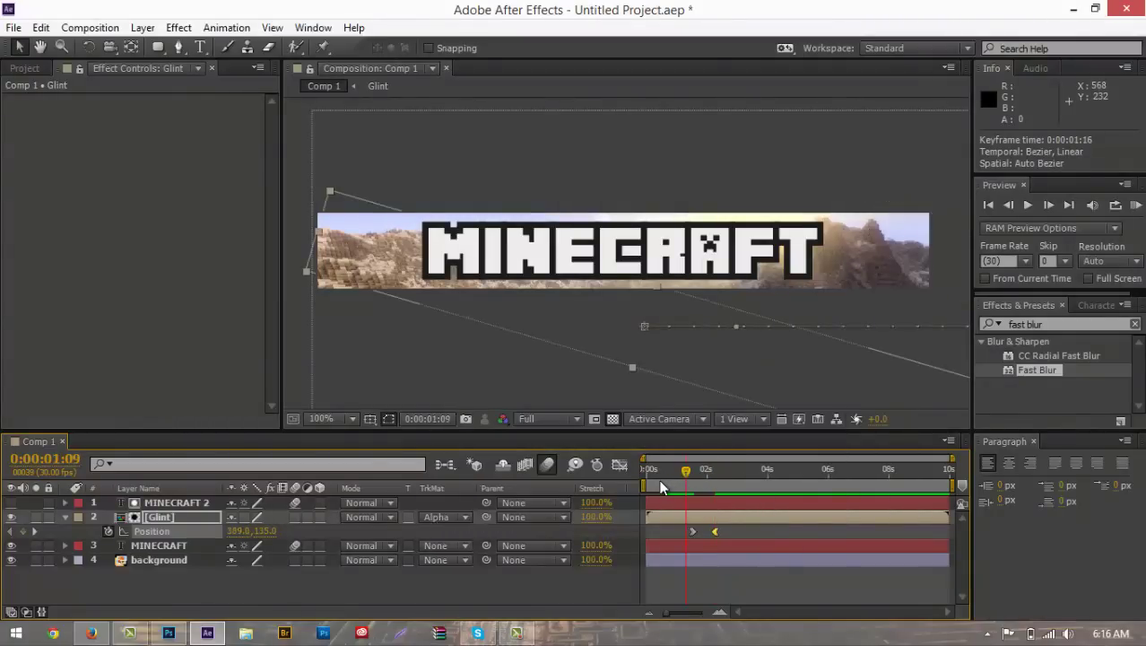
click(1136, 205)
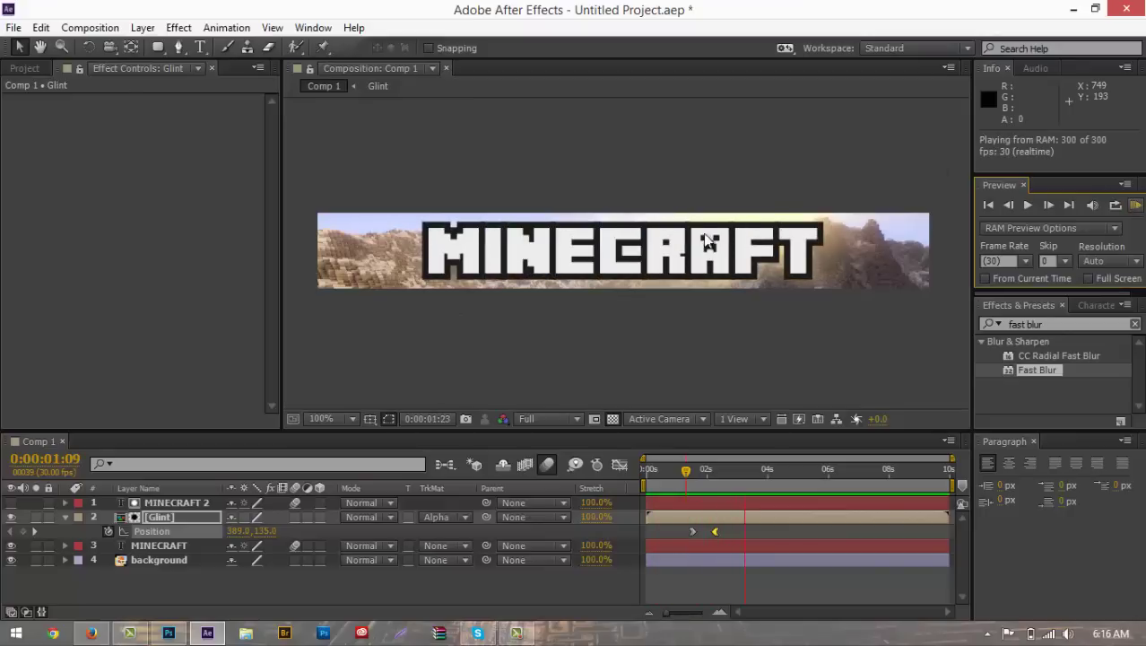
click(717, 520)
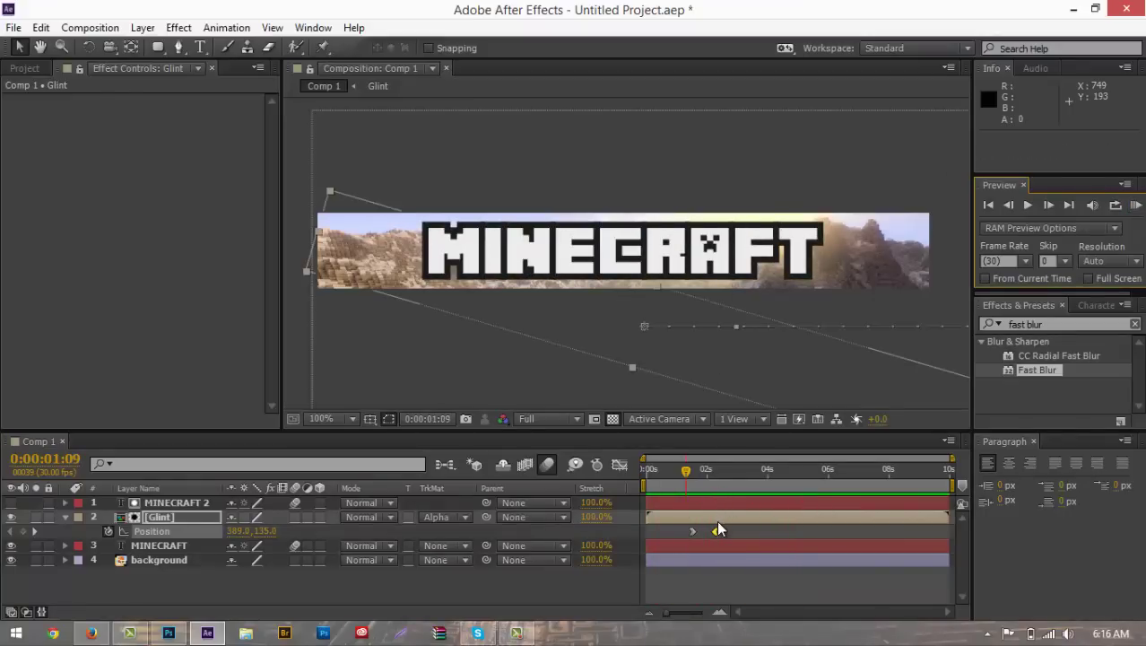
Move the Glint layer's second position keyframe to 0:00:02:17 and enable motion blur for the layer
click(715, 530)
drag(714, 530, 715, 529)
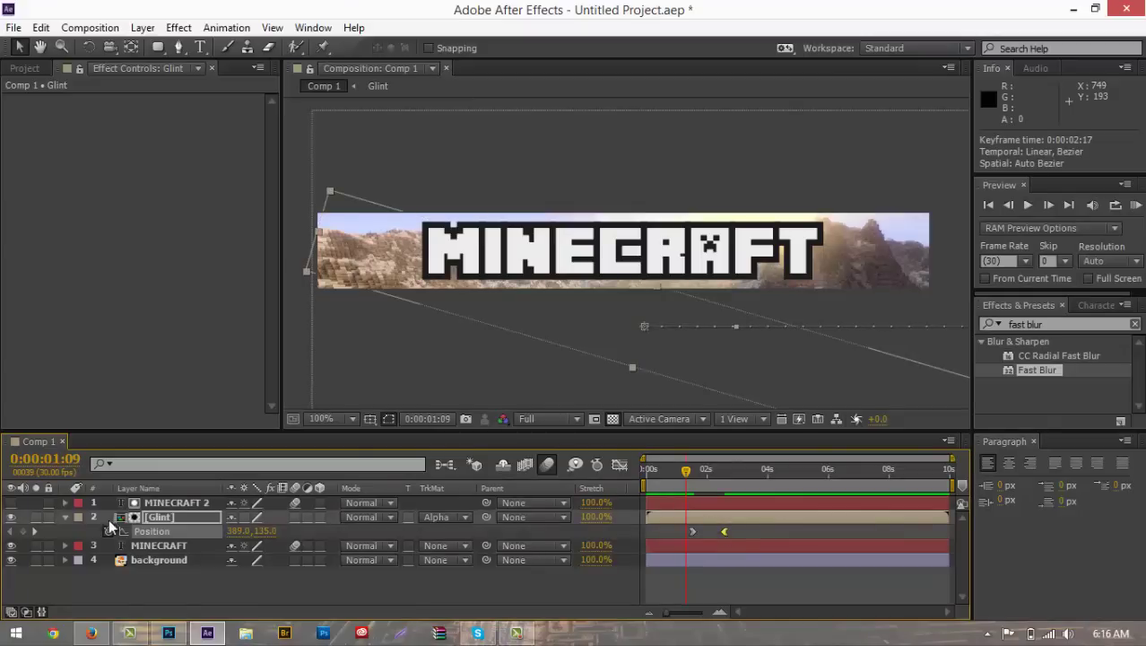
click(64, 511)
click(64, 517)
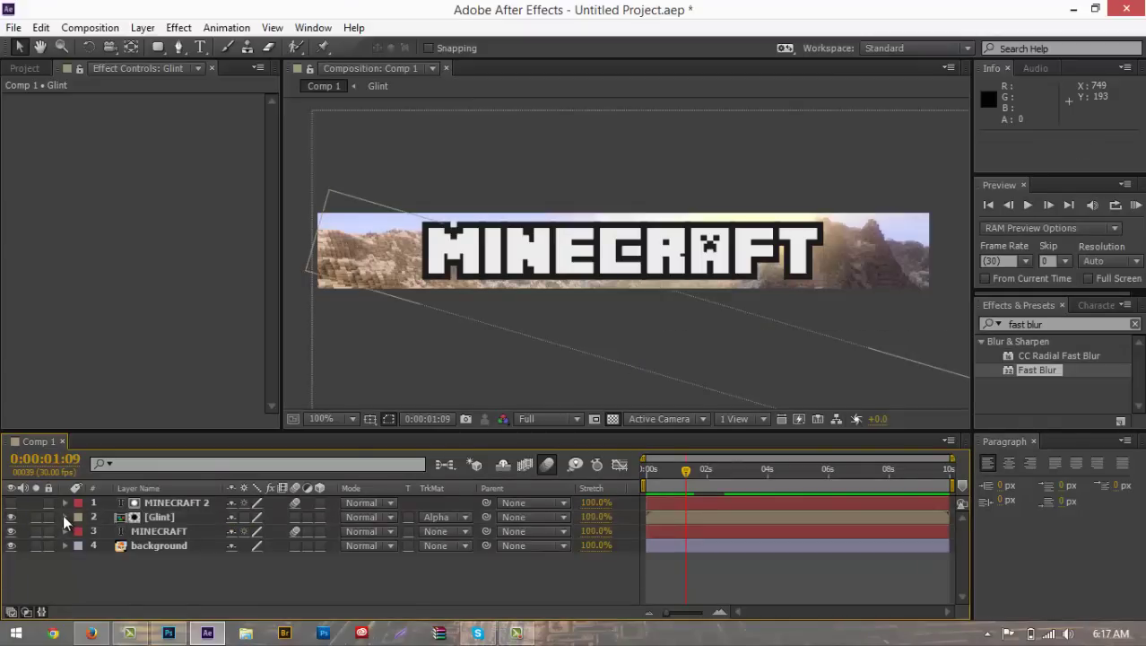
click(290, 513)
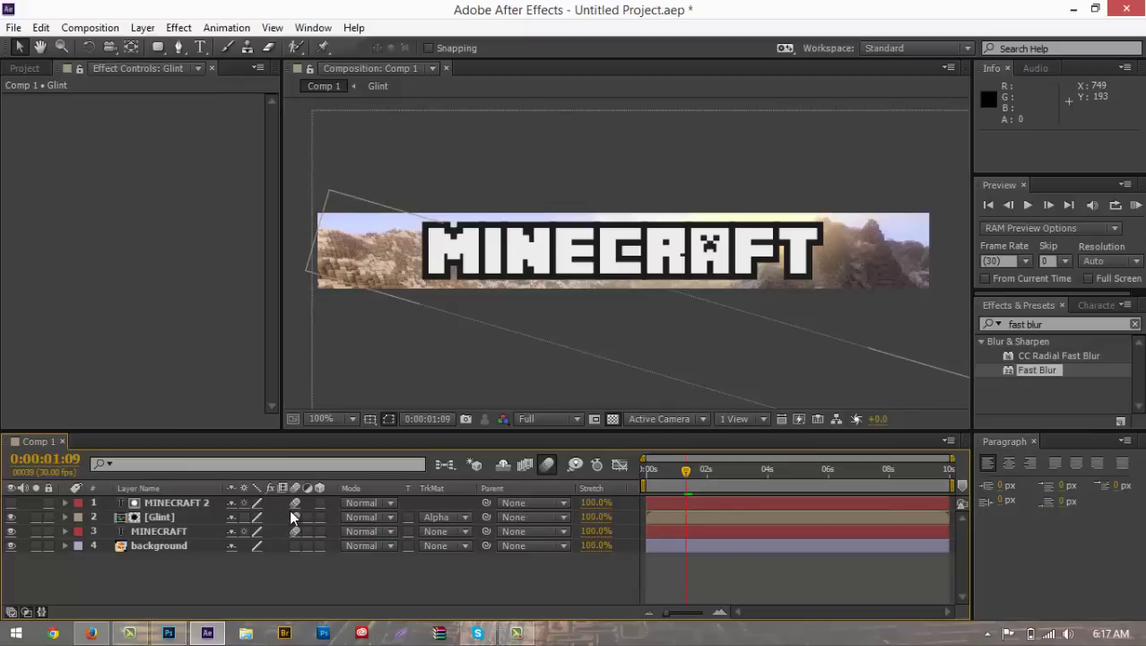
Play RAM previews of the whole banner animation, returning the current time to 0:00:00:00
click(1135, 205)
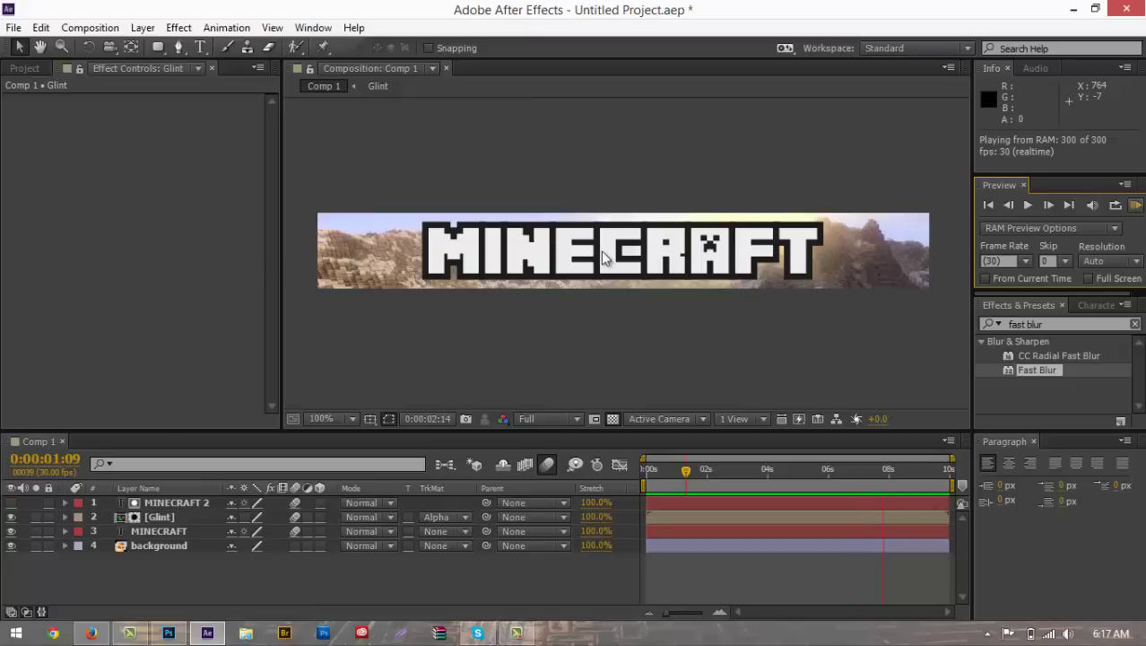
drag(683, 478, 597, 394)
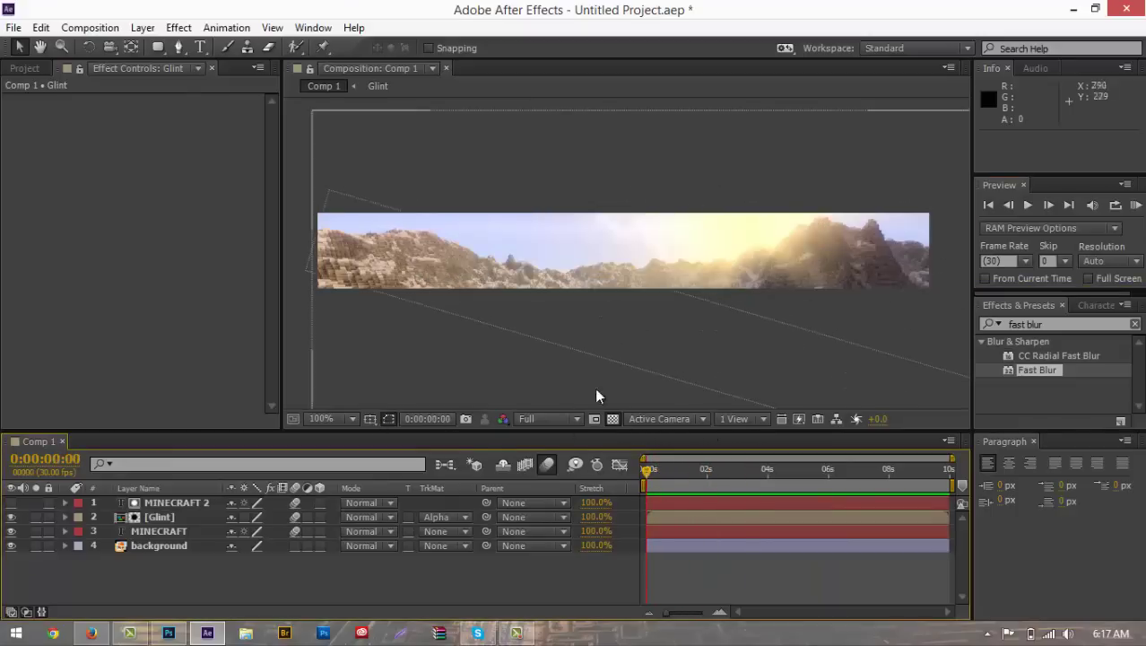
click(1135, 204)
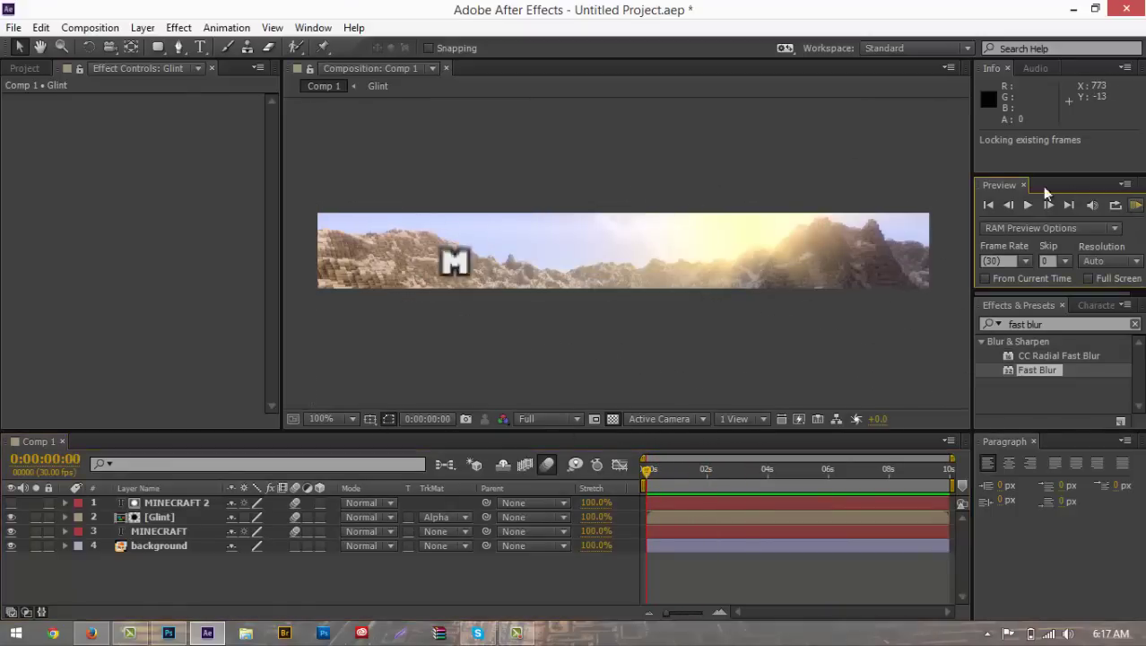
Add Comp 1 to the render queue and accept its render settings with Best quality and Full resolution
click(90, 28)
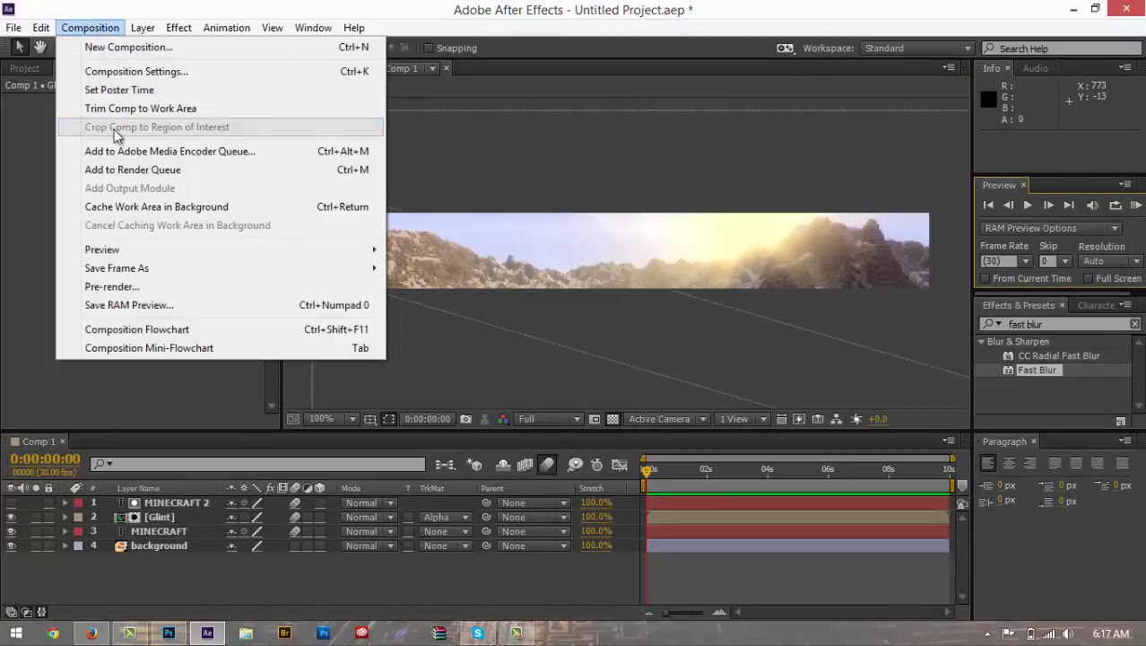
click(122, 171)
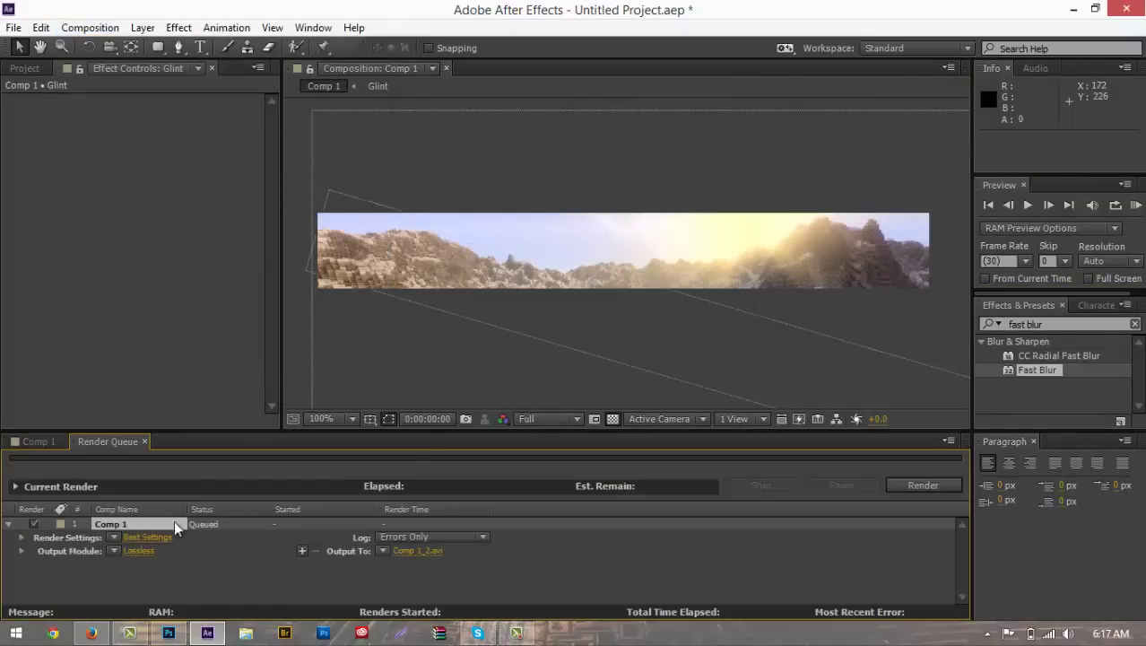
click(148, 536)
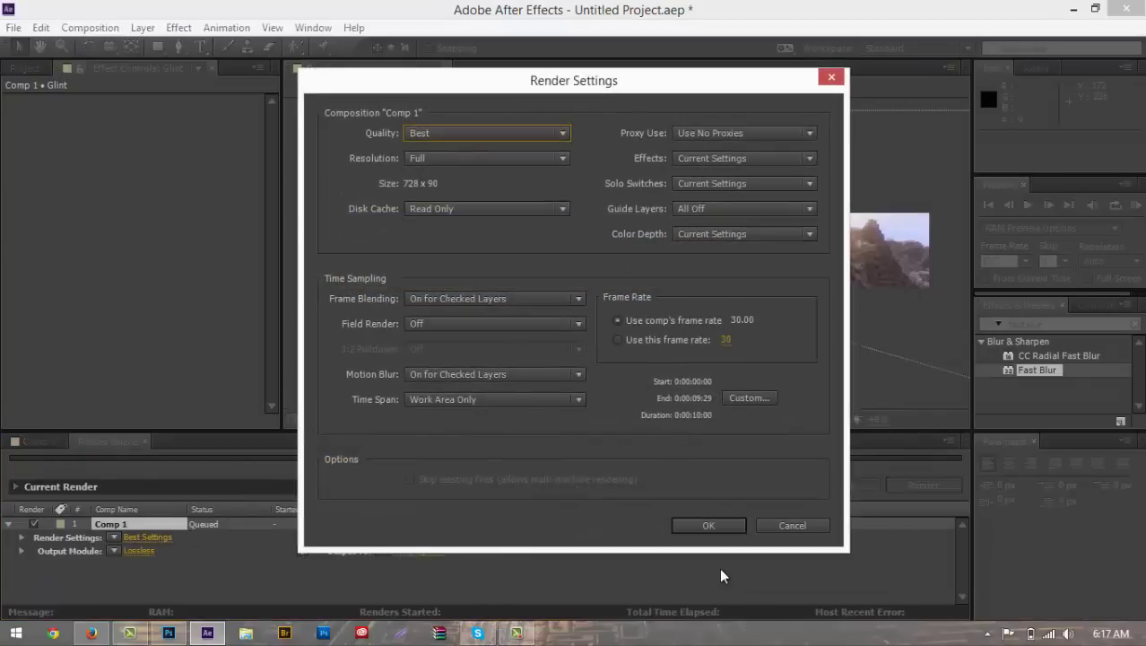
click(707, 528)
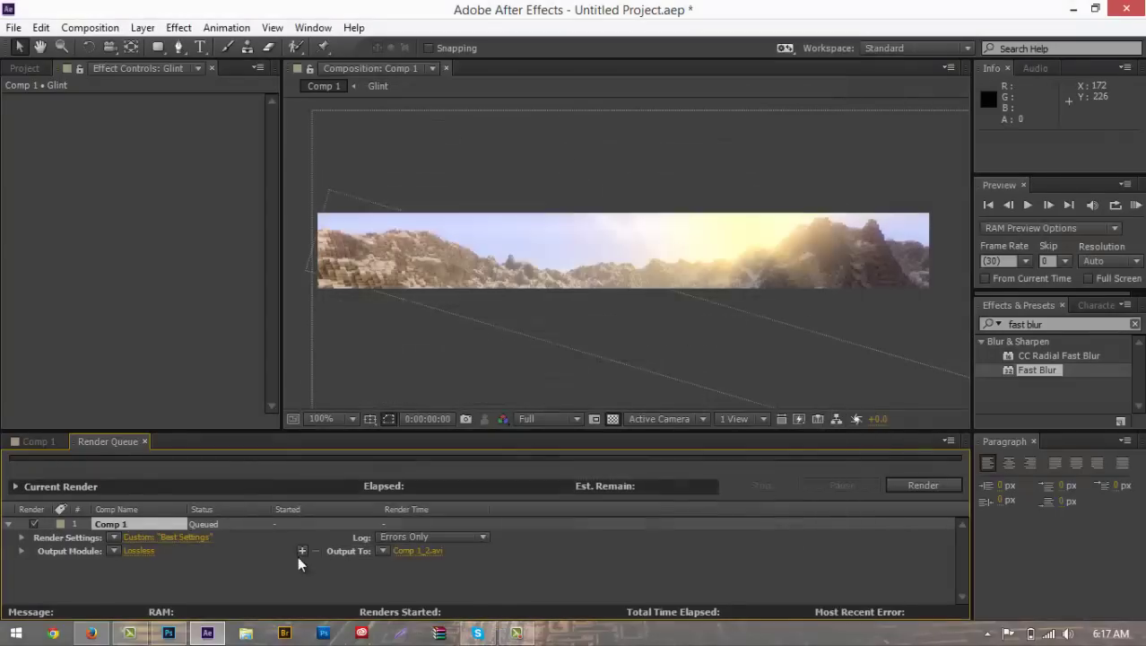
Set the output module's format to QuickTime with RGB + Alpha channels
click(144, 544)
click(462, 101)
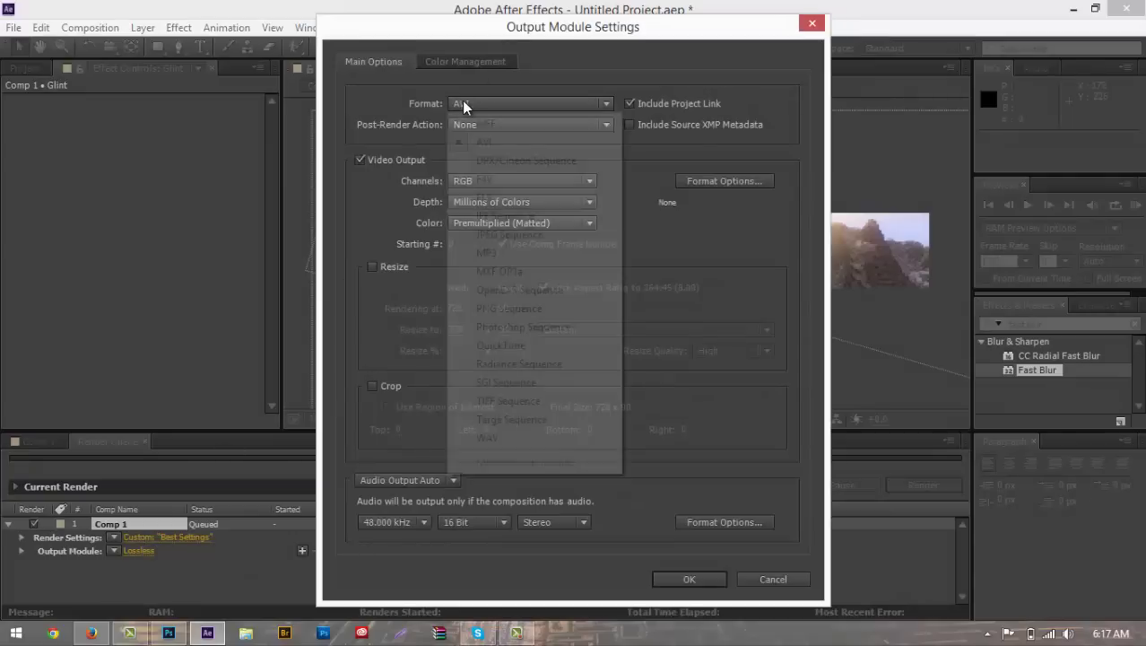
click(563, 346)
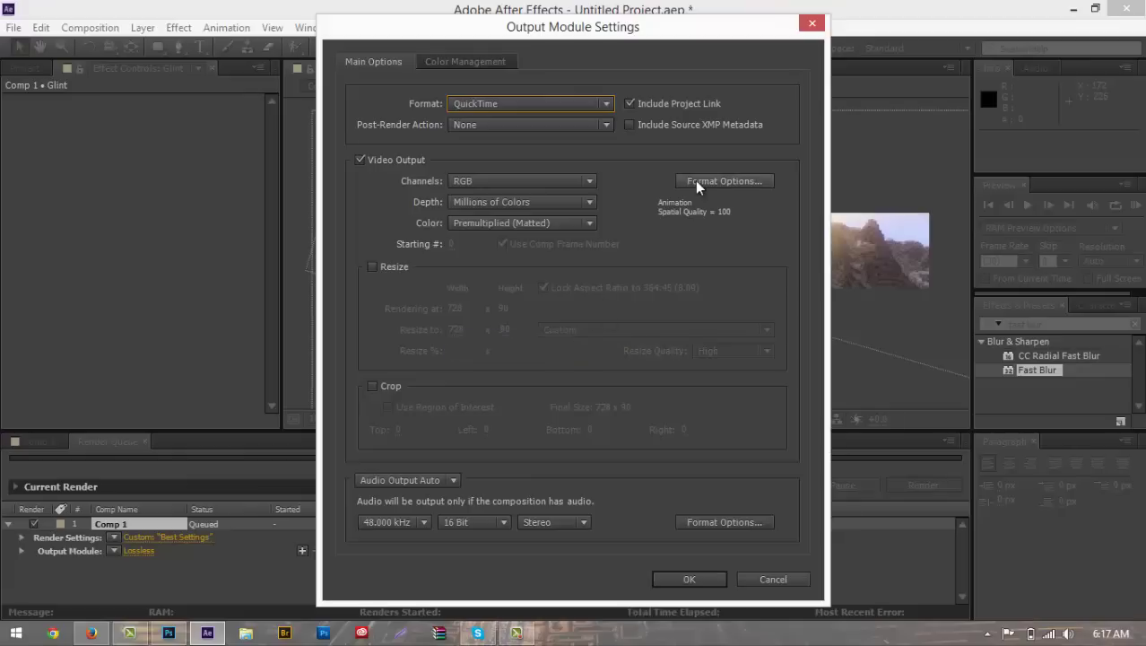
click(542, 183)
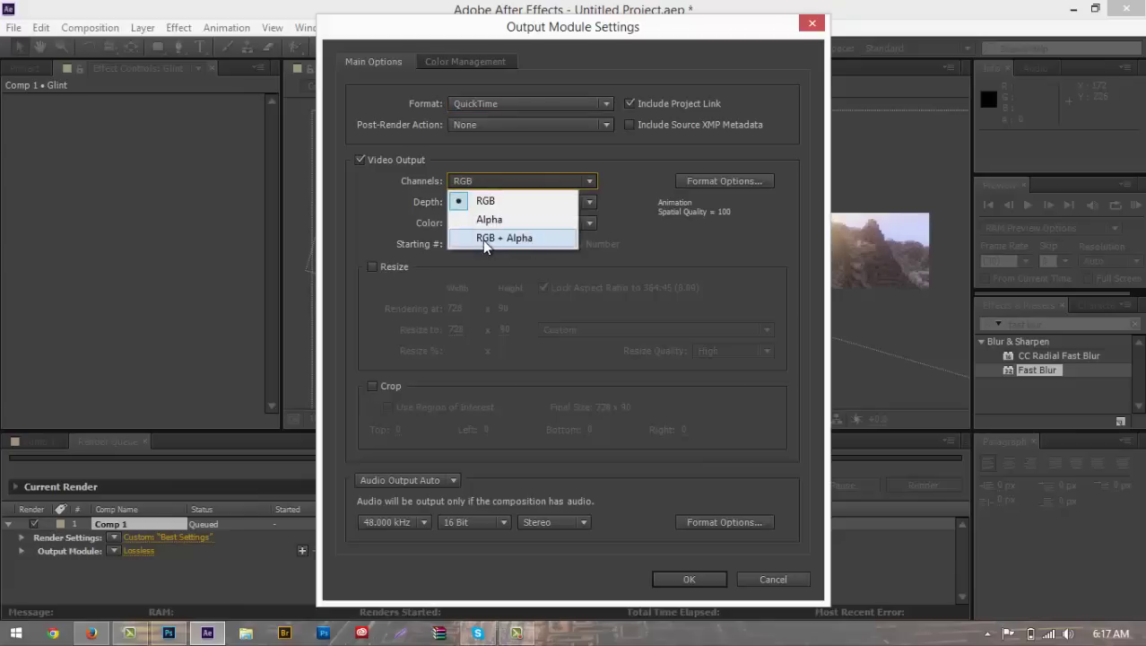
click(536, 239)
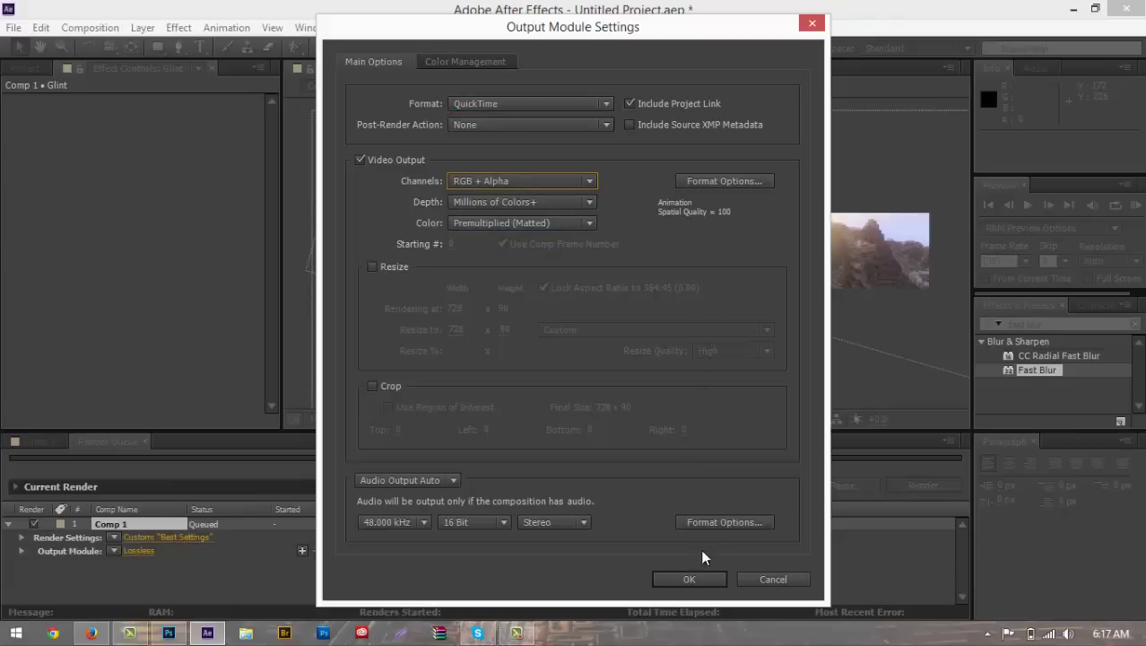
click(671, 577)
Set the output movie to "tutorial banner" on the Desktop and render the composition
click(432, 550)
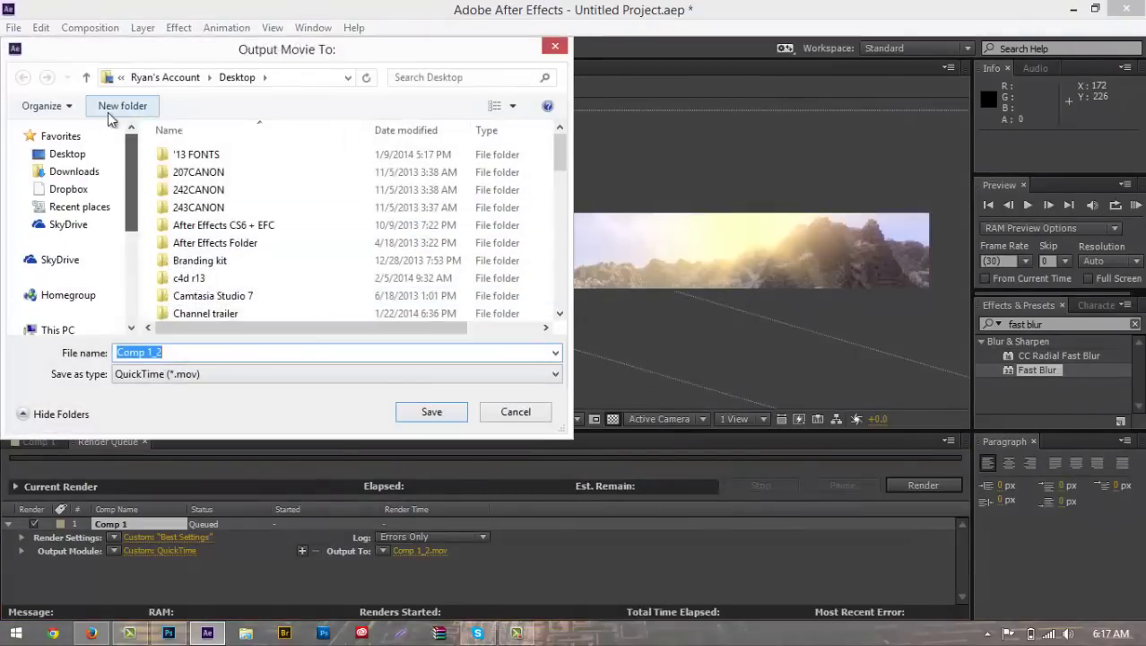
click(79, 154)
text(tutorial banner)
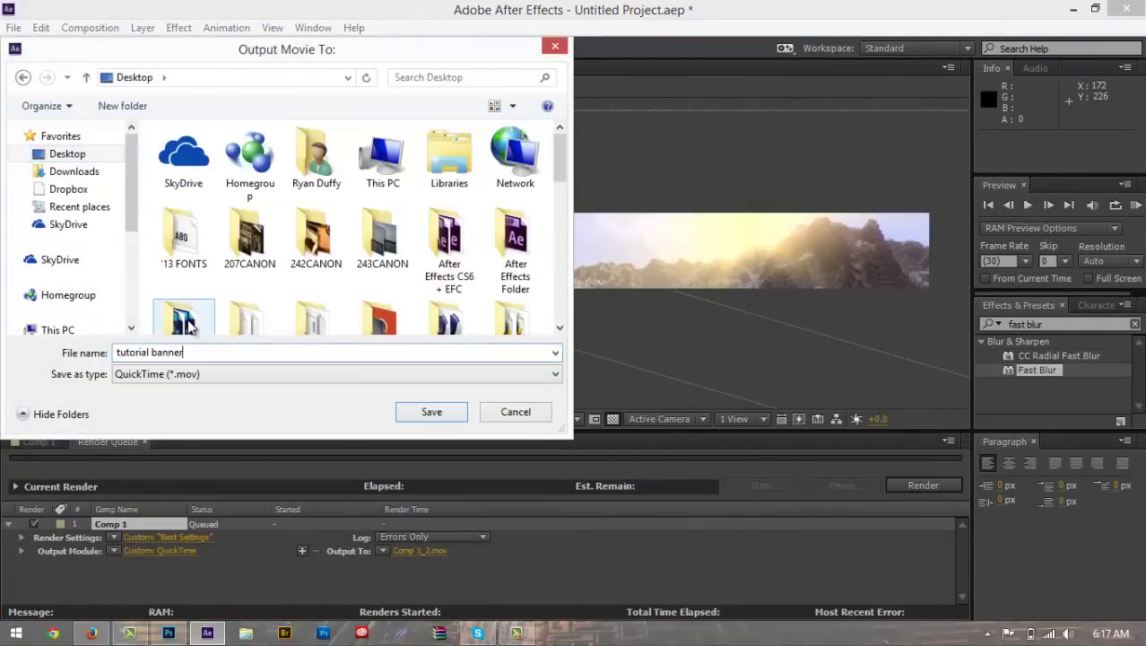
key(Return)
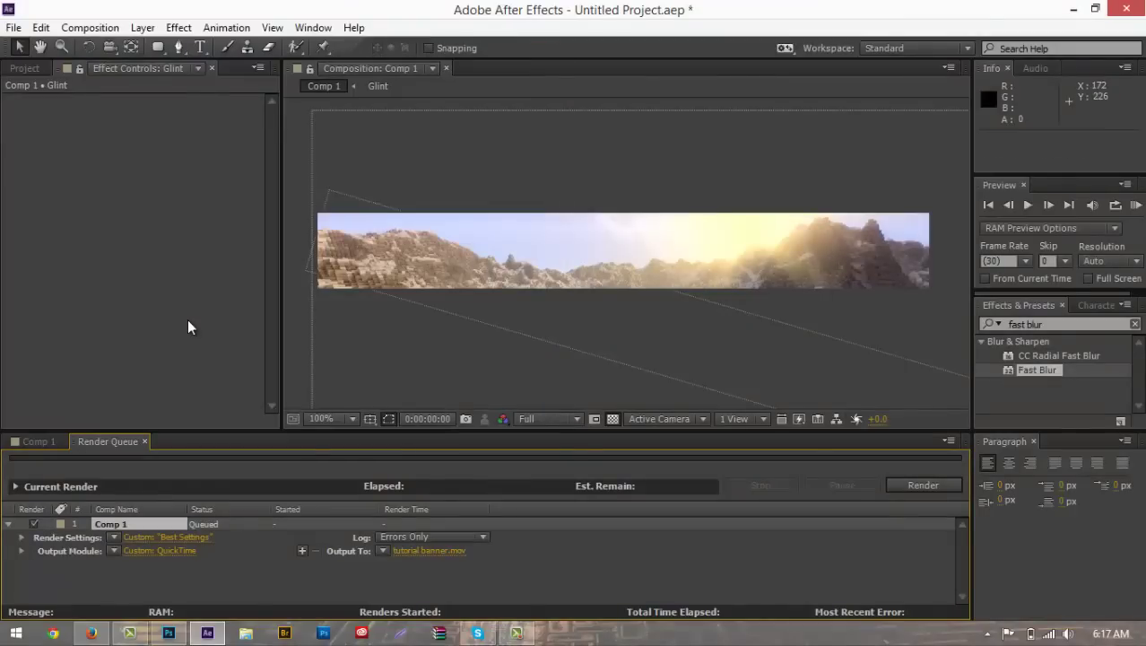
key(Return)
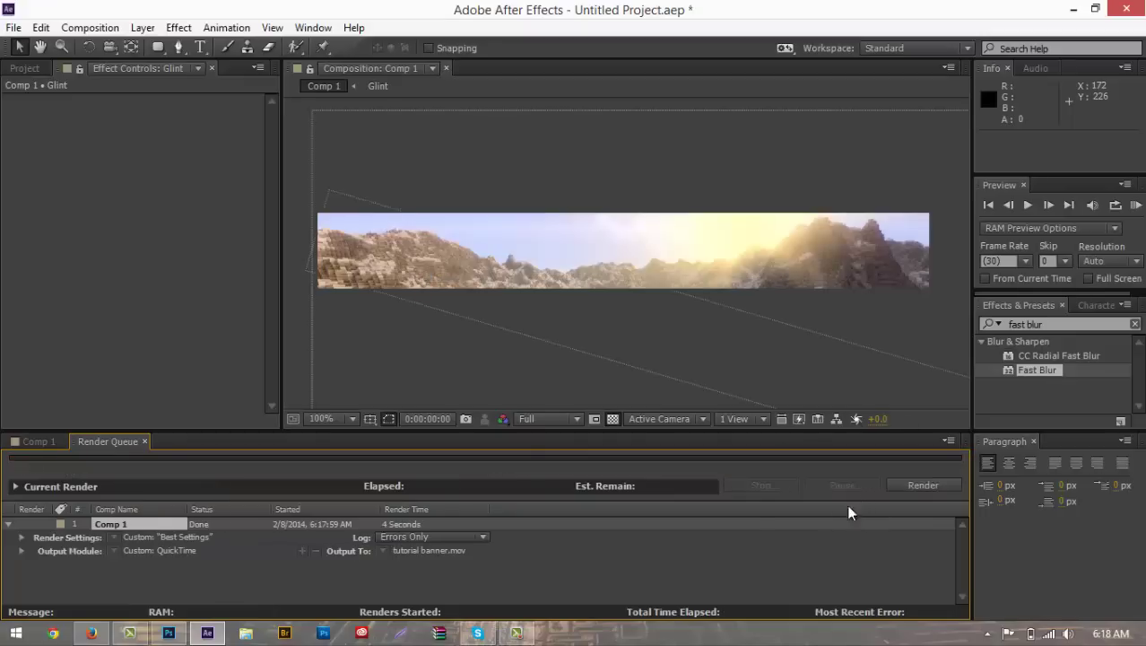
Switch to Photoshop and open "tutorial banner.mov" from the Desktop for importing its video frames to layers
mouse_move(207, 633)
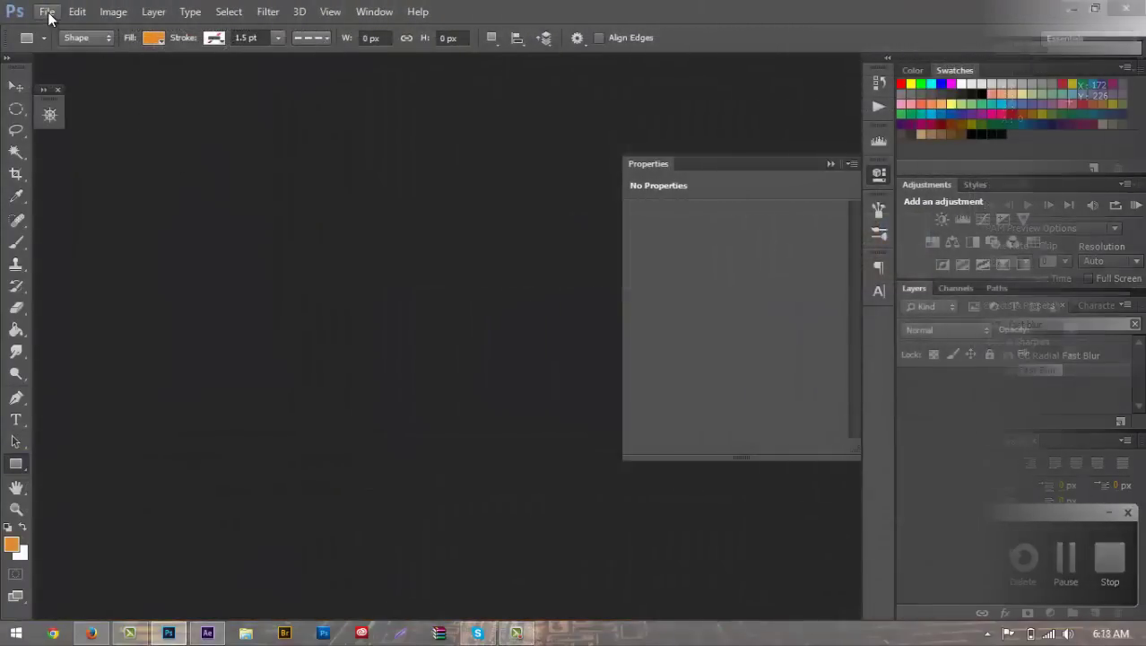
click(45, 12)
mouse_move(144, 320)
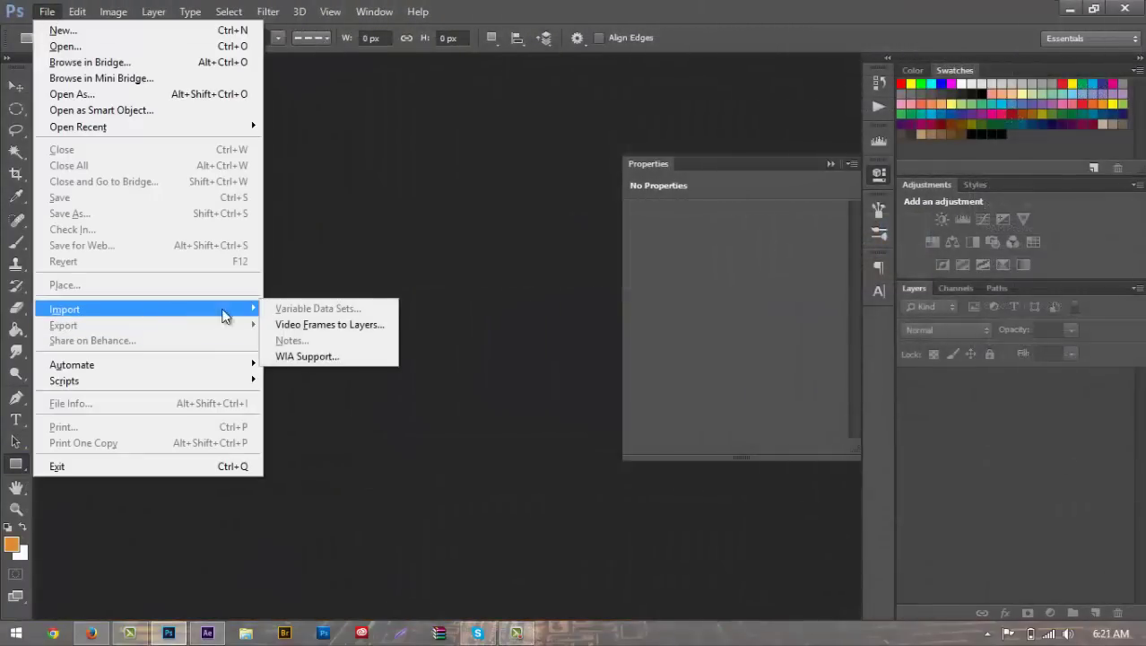
click(335, 325)
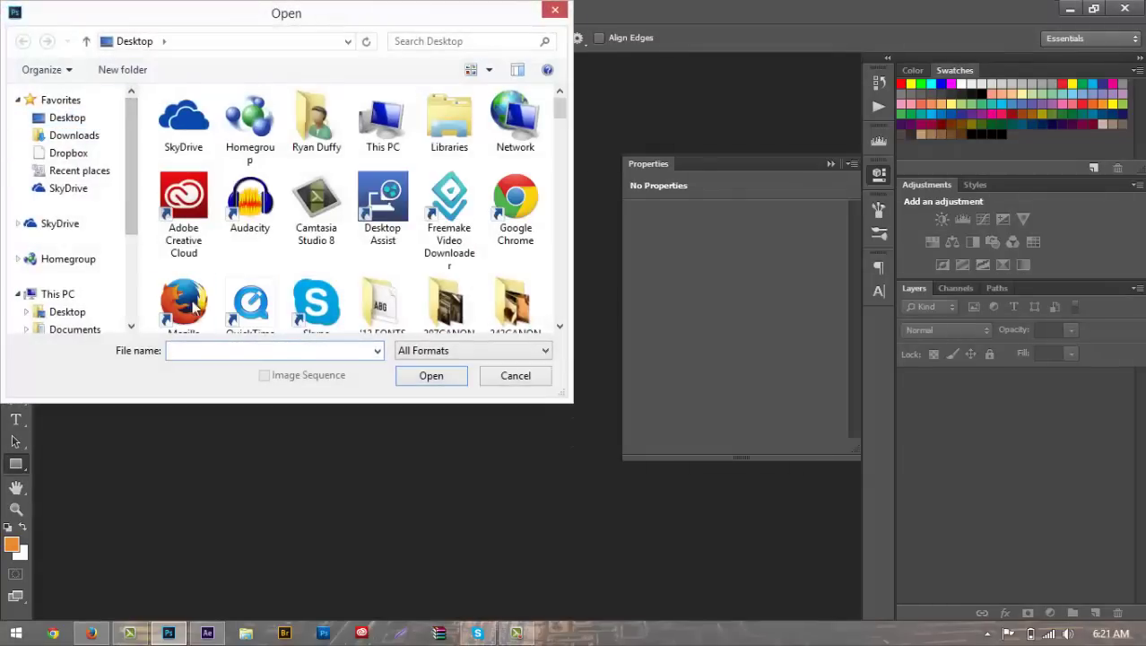
text(Tut)
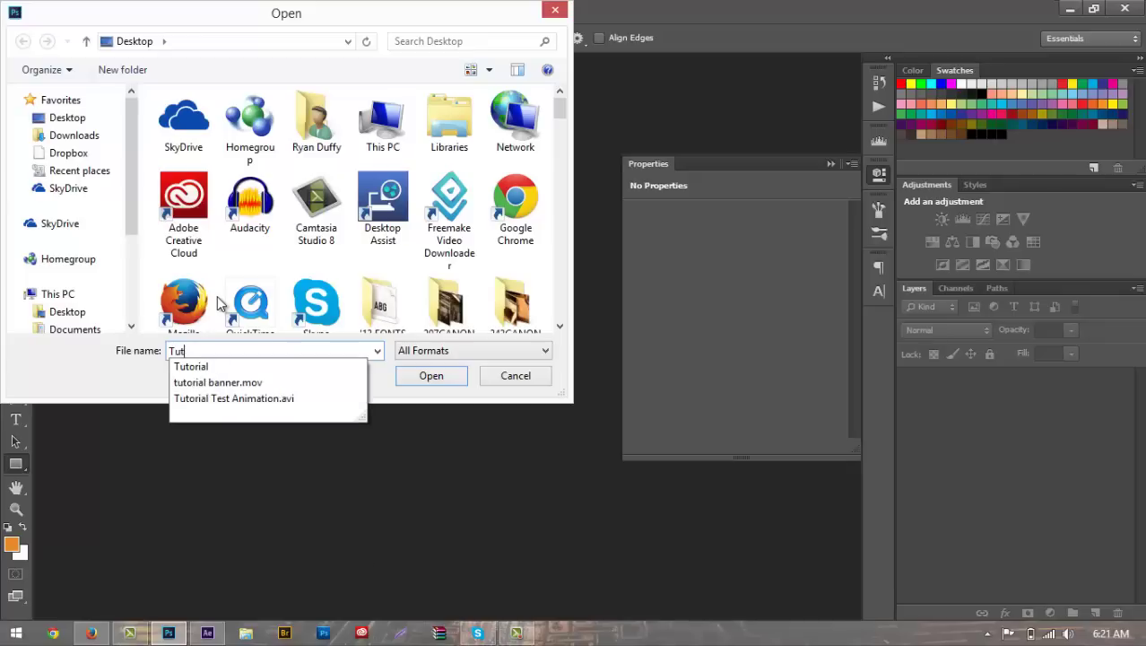
key(Down)
key(Down)
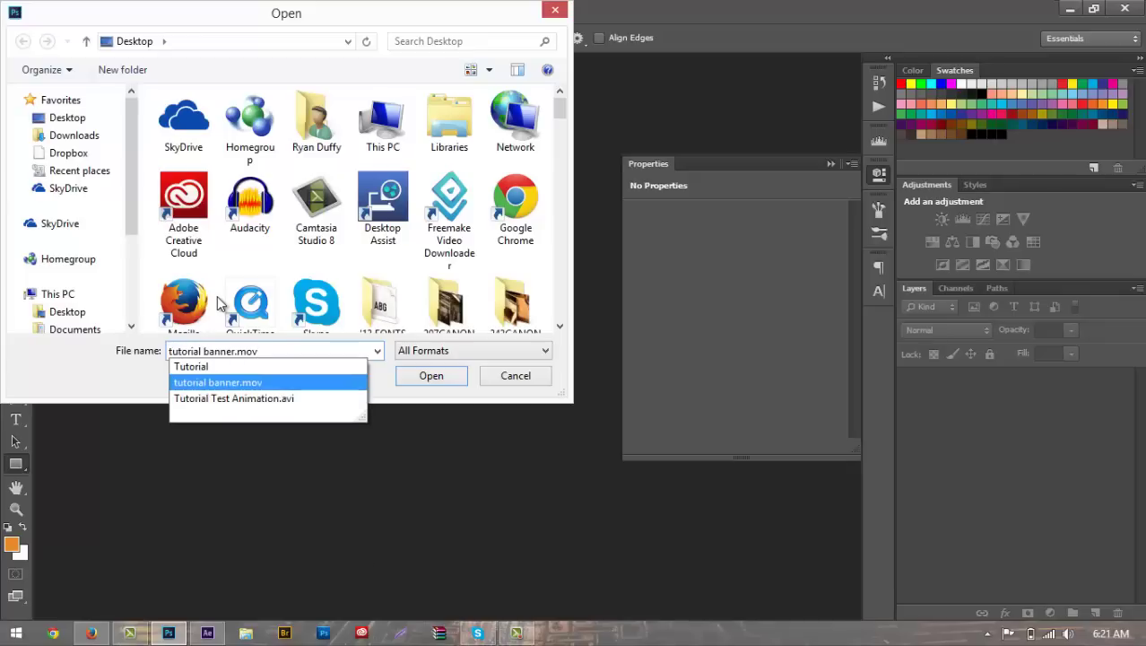
key(Return)
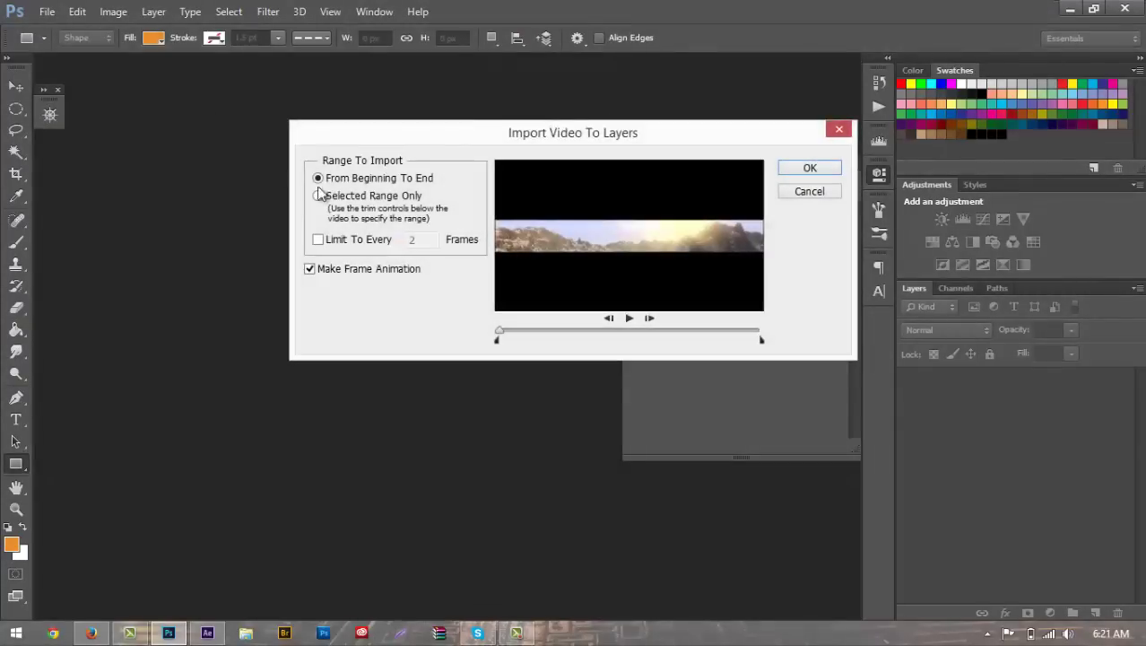
Preview the clip and import it from beginning to end as a frame animation, without limiting the imported frames
click(629, 319)
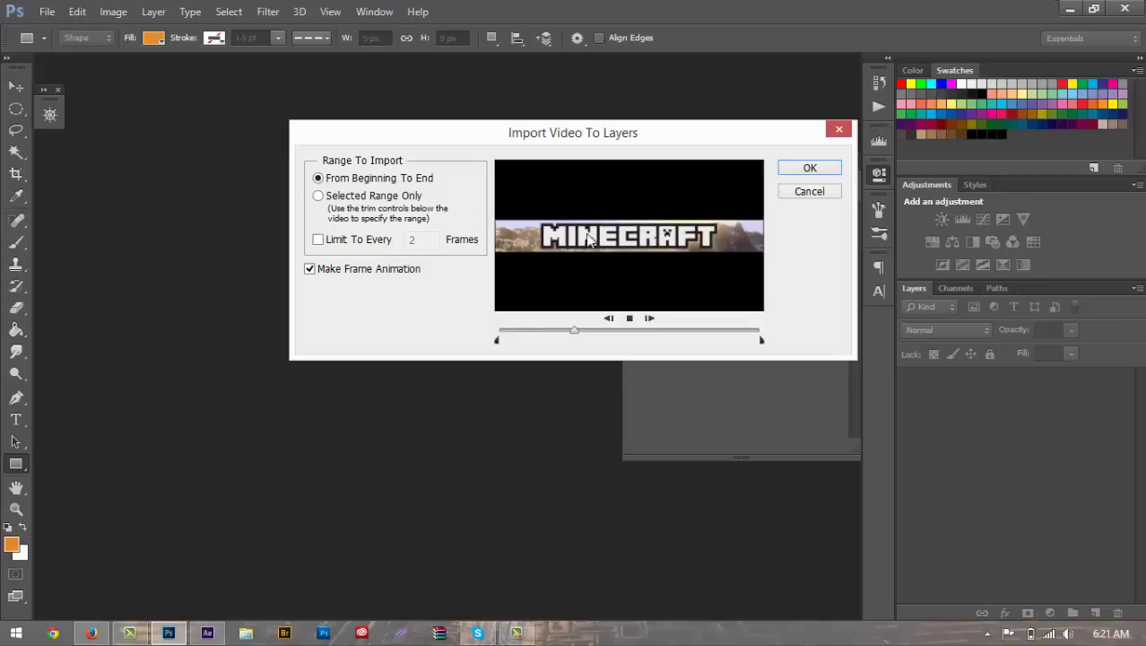
click(630, 321)
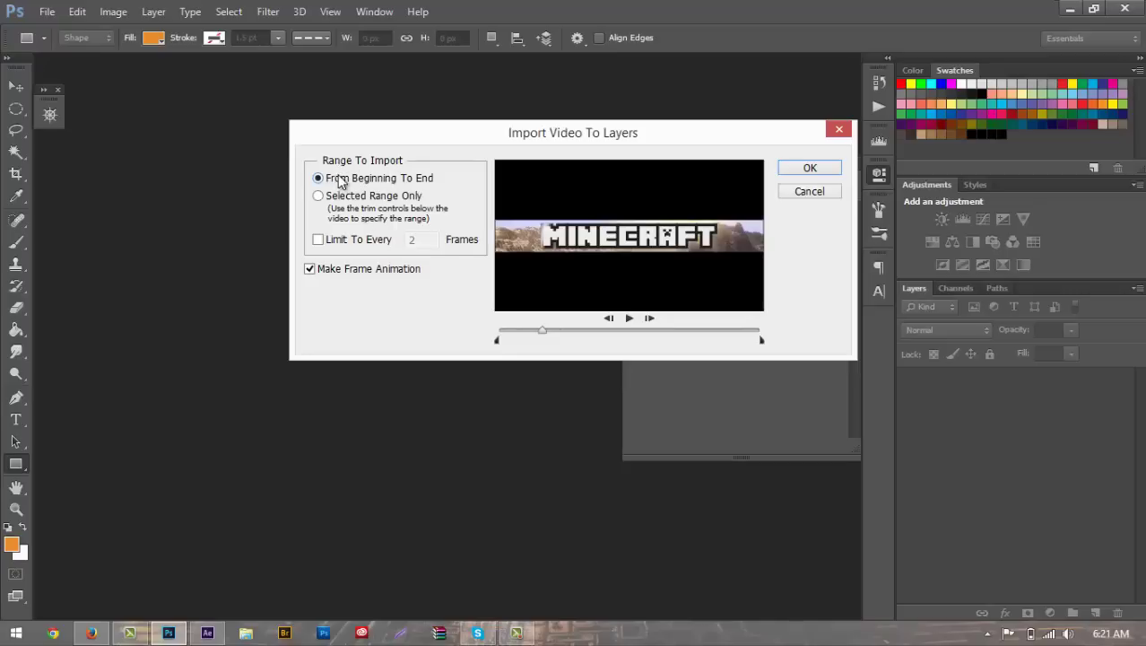
click(320, 197)
click(318, 240)
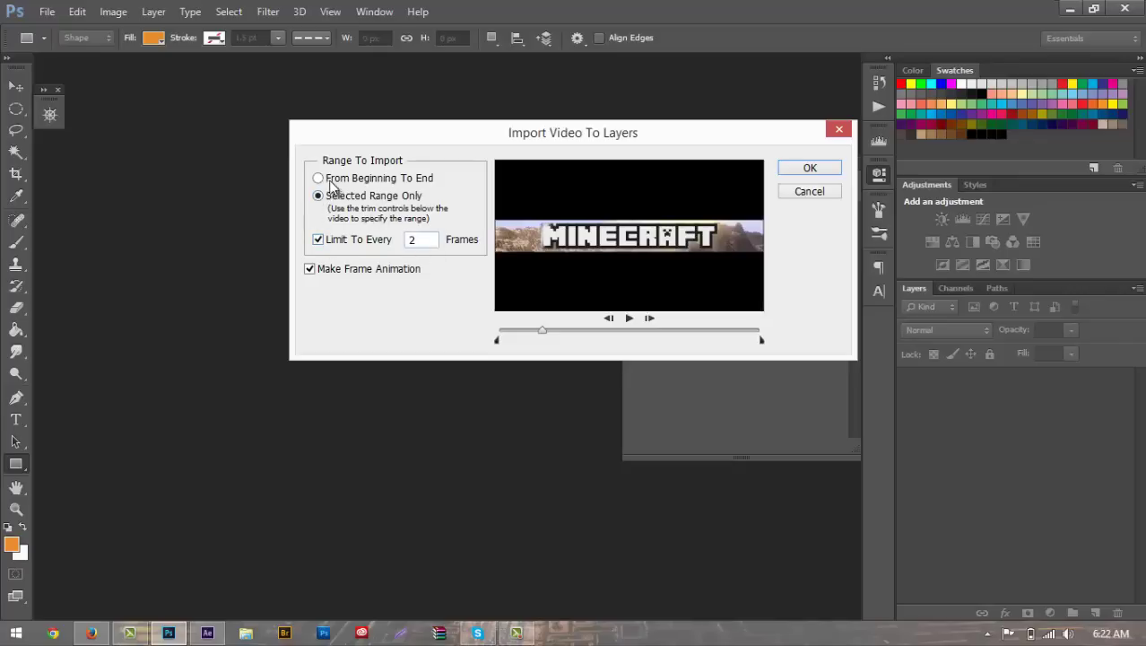
click(318, 240)
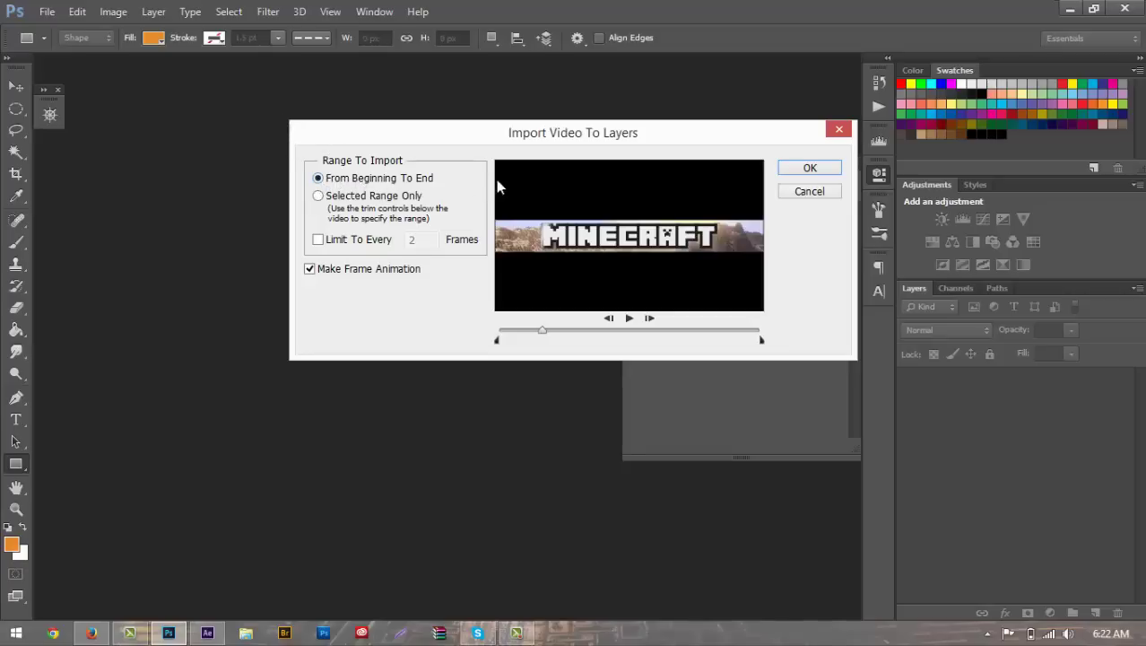
click(808, 172)
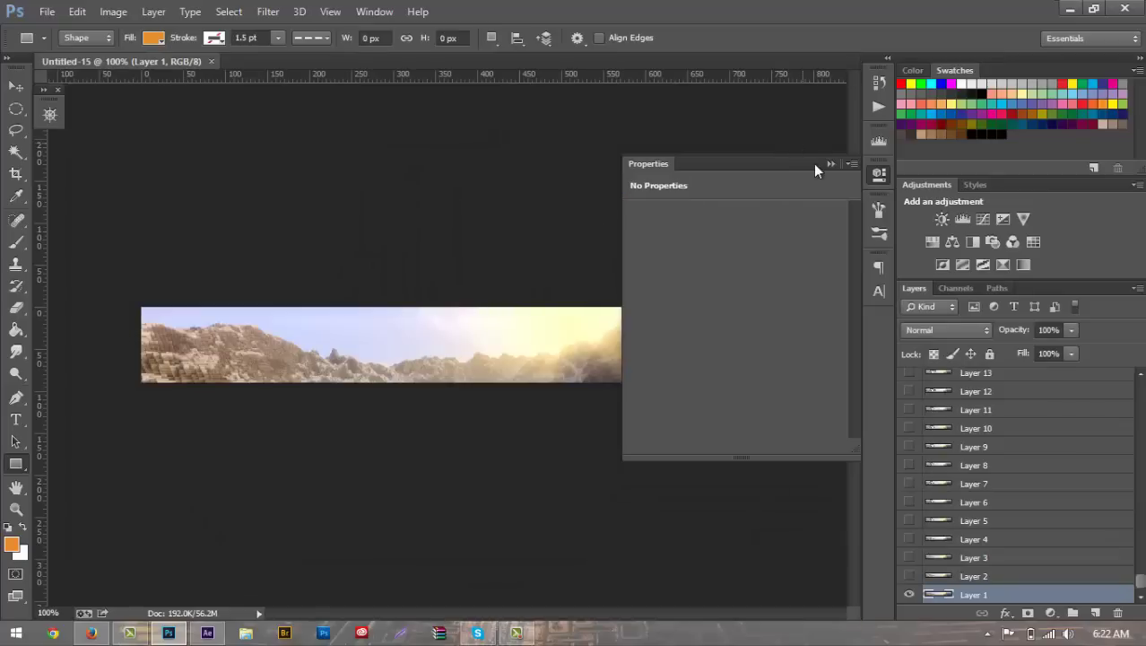
Collapse the Properties panel, show the Timeline and select frame 1 of the animation
click(829, 165)
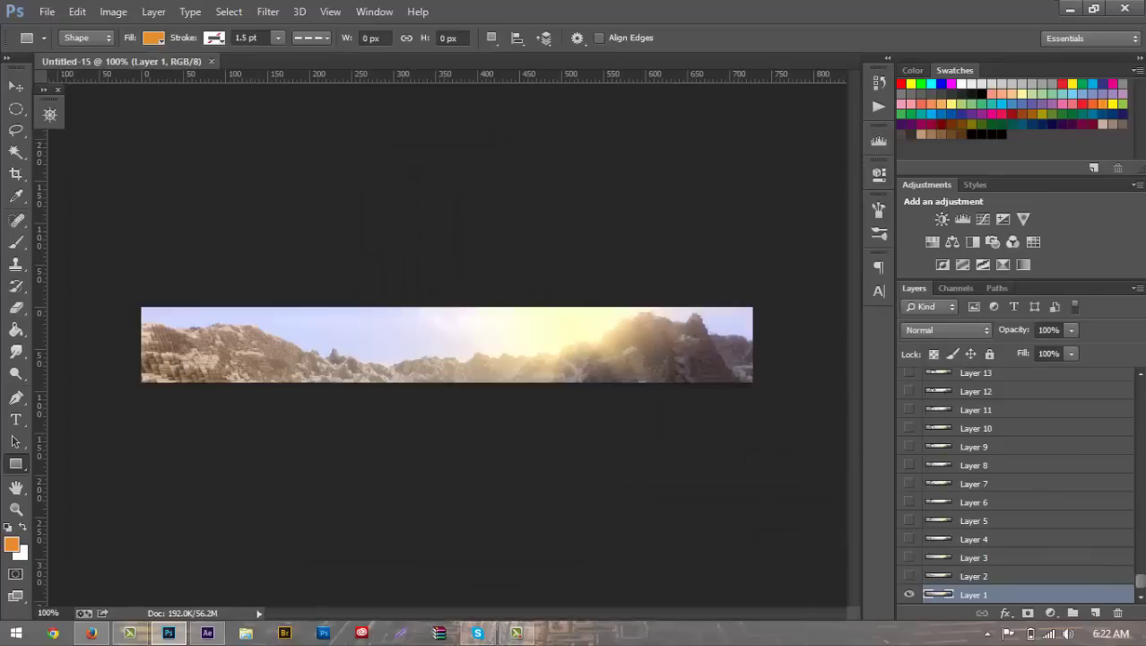
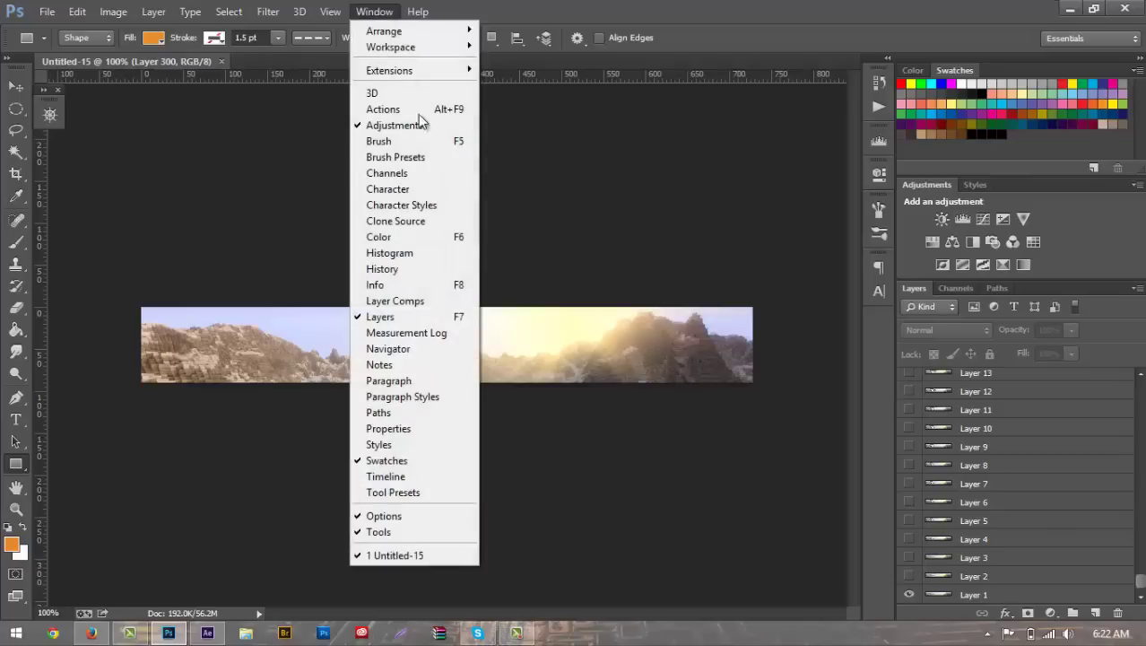
click(386, 477)
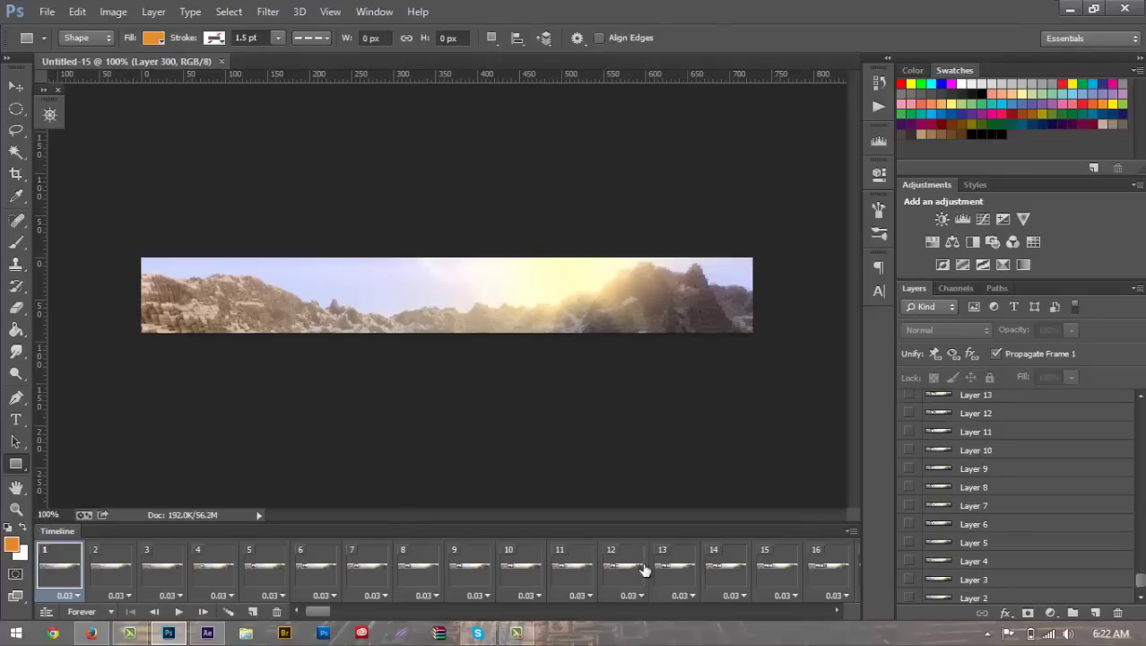
click(453, 571)
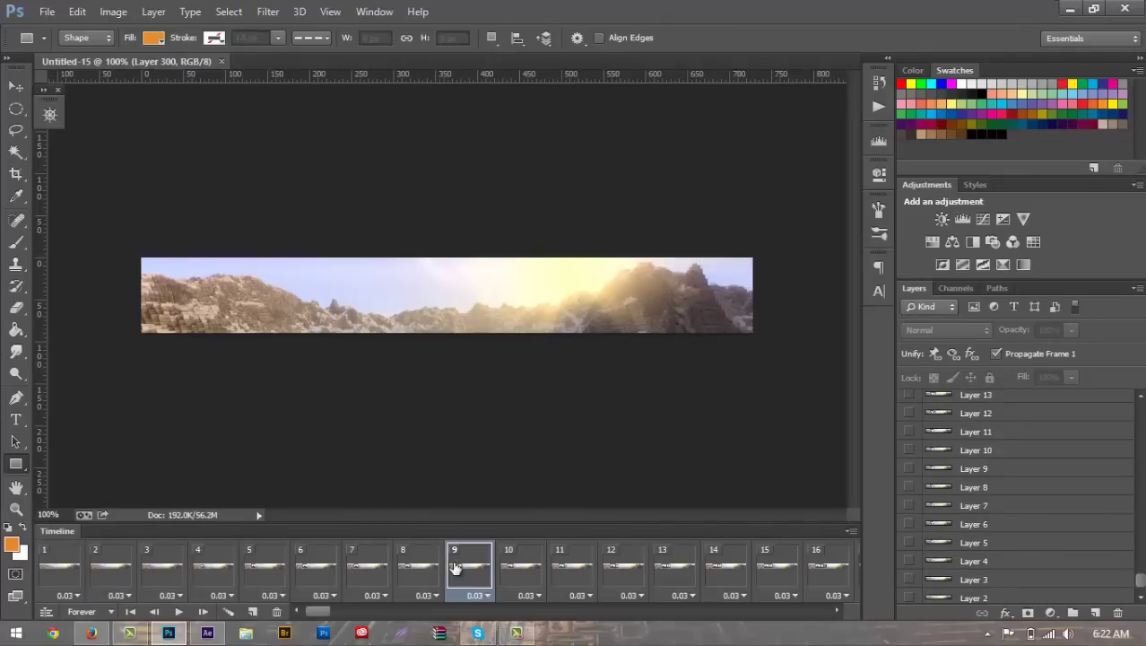
click(50, 567)
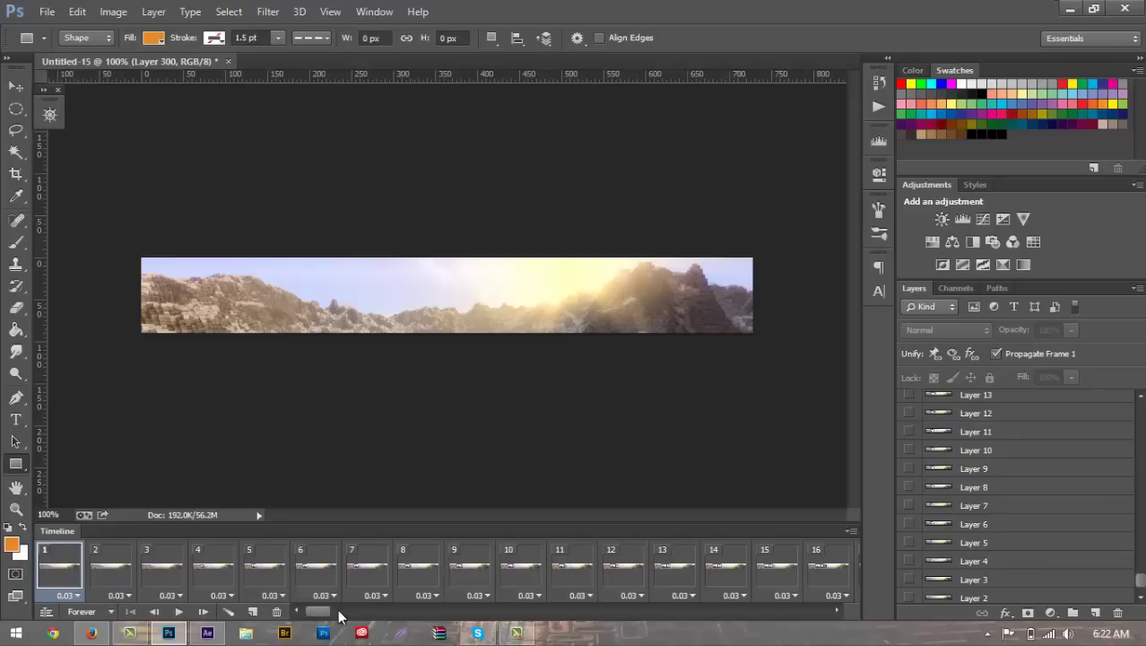
Extend the frame selection through frame 300, then play the animation briefly and stop it
drag(339, 615, 848, 601)
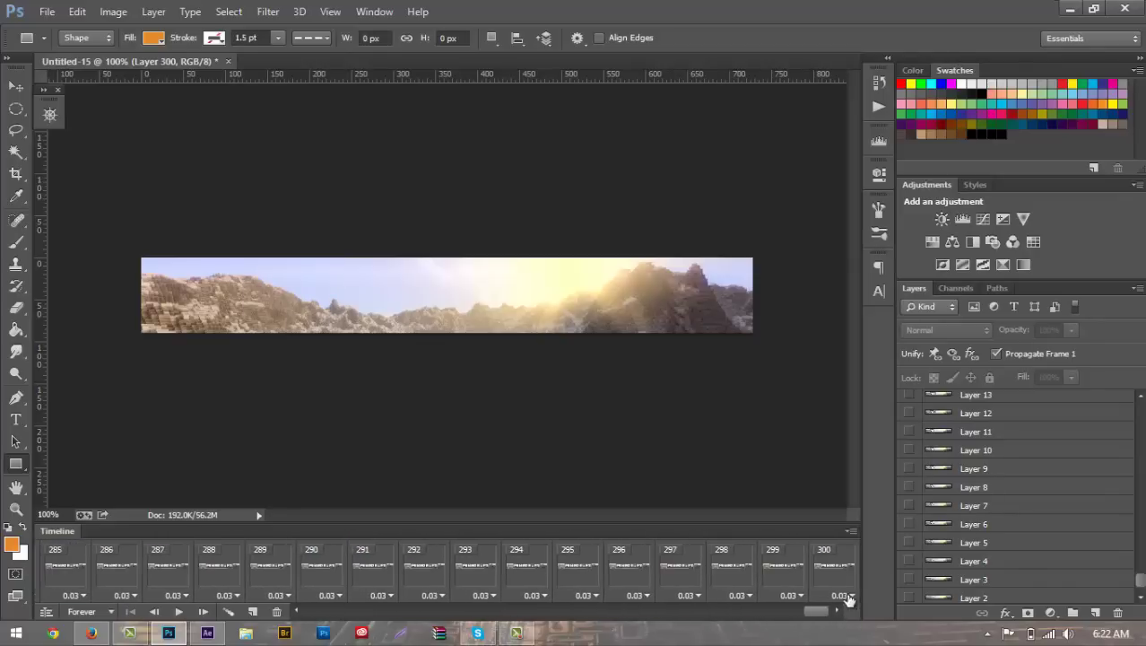
shift+click(844, 572)
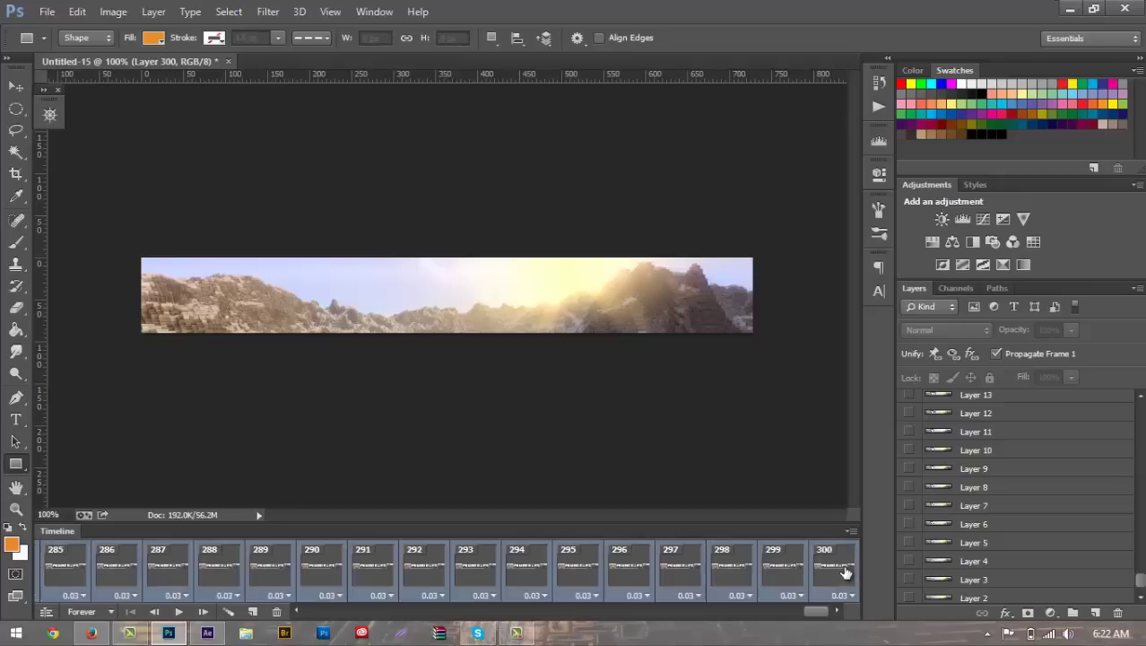
drag(815, 612, 188, 590)
click(177, 612)
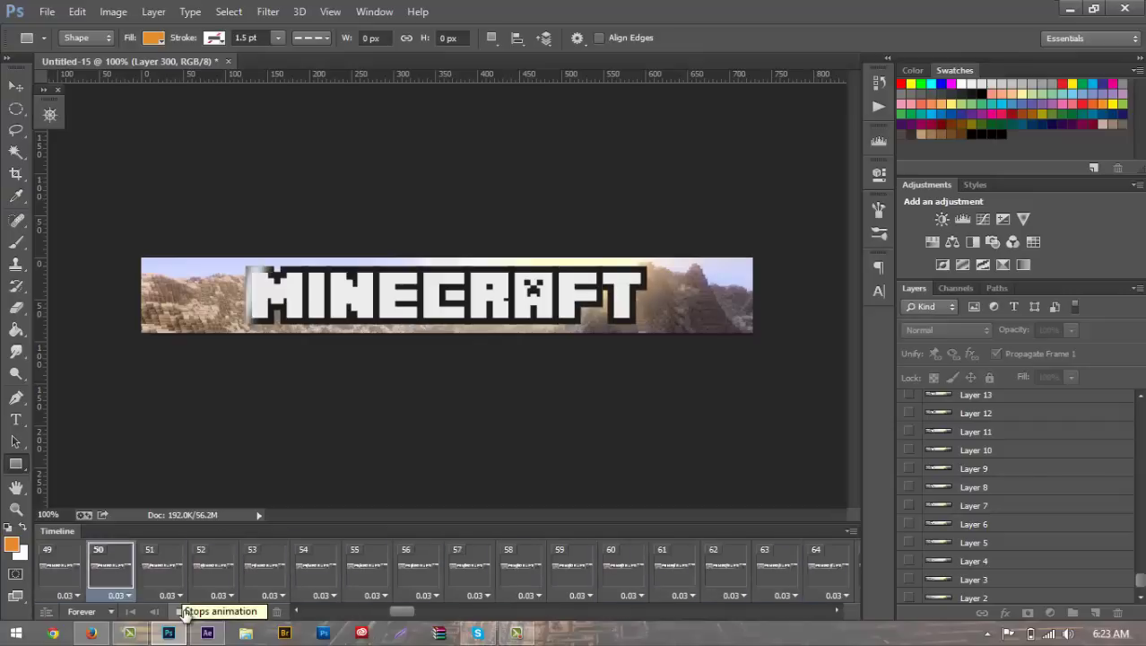
click(183, 611)
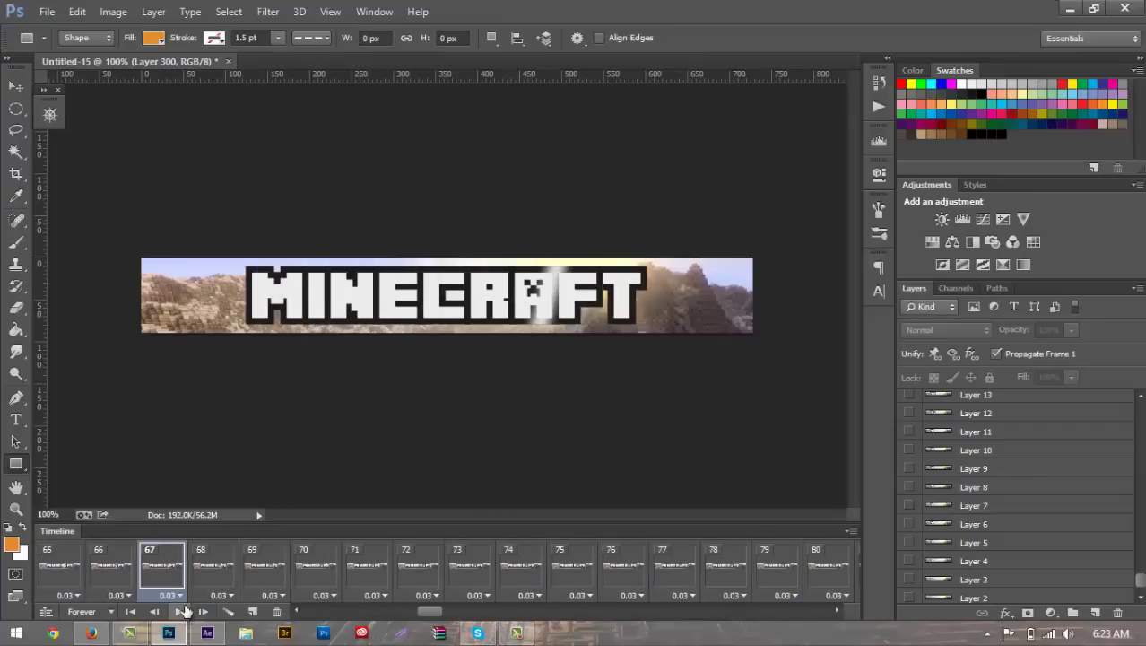
Set the delay of frames 1 to 300 to 0.02 seconds and play the animation to check its speed
scroll(119, 593, up, 5)
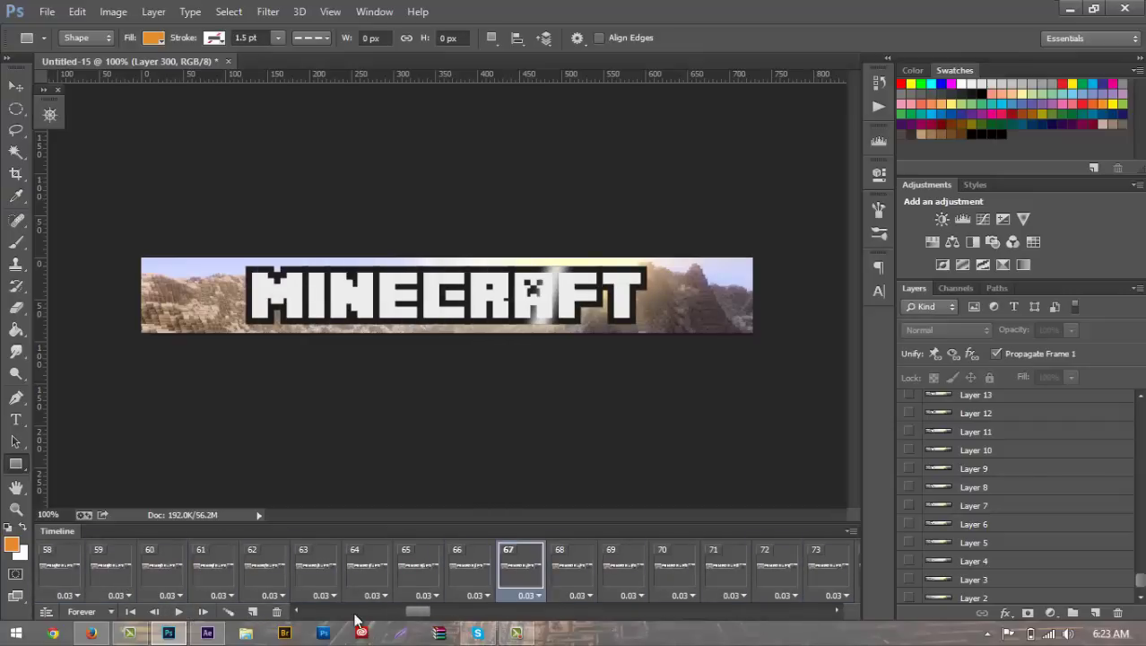
scroll(357, 619, up, 15)
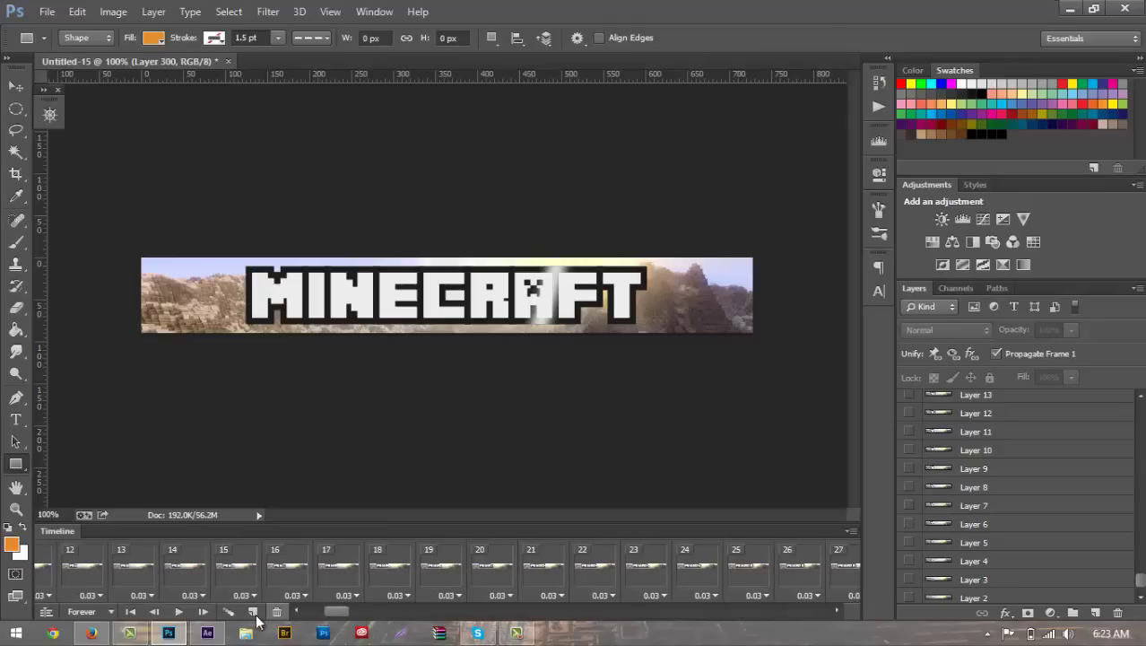
scroll(326, 612, up, 4)
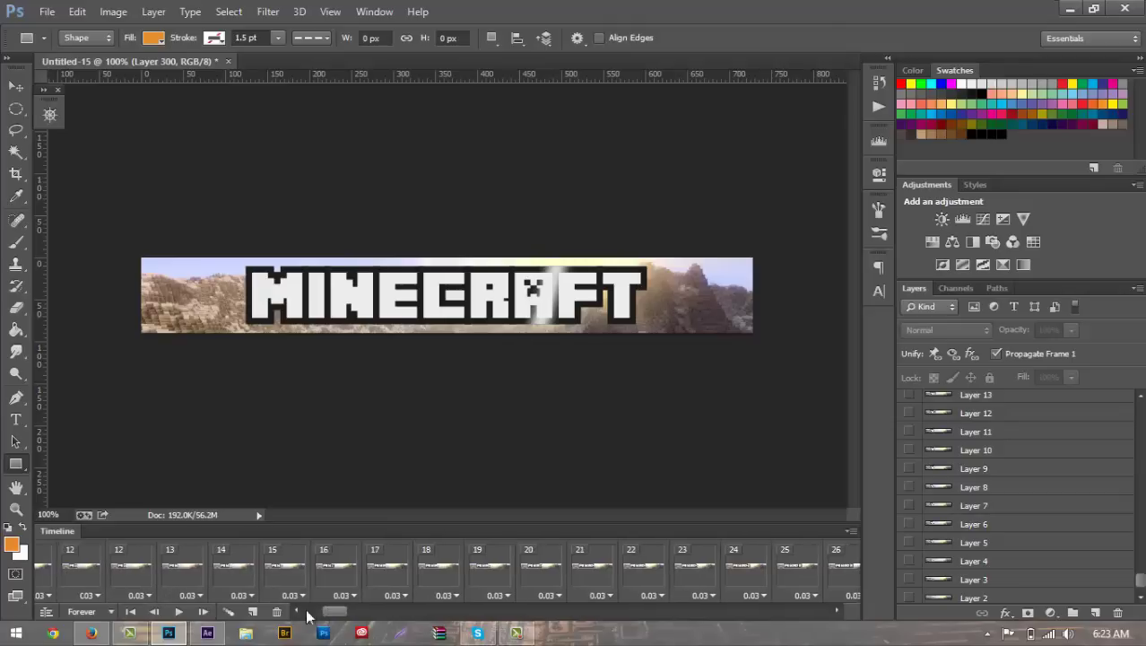
click(47, 574)
drag(307, 615, 843, 612)
shift+click(823, 565)
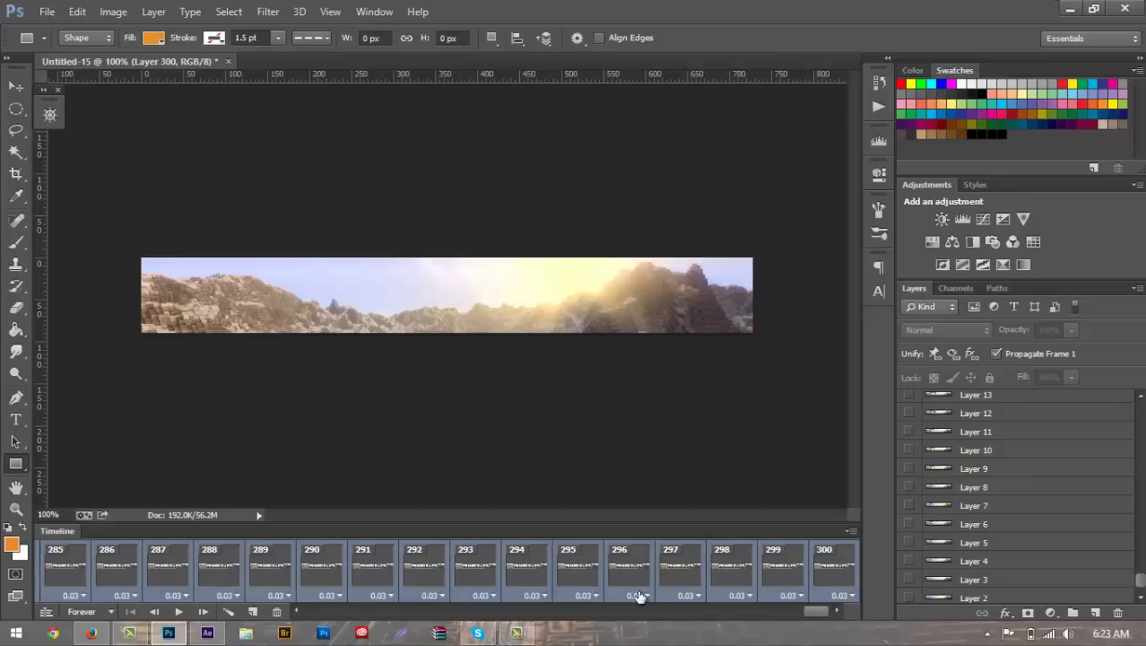
click(842, 597)
click(857, 549)
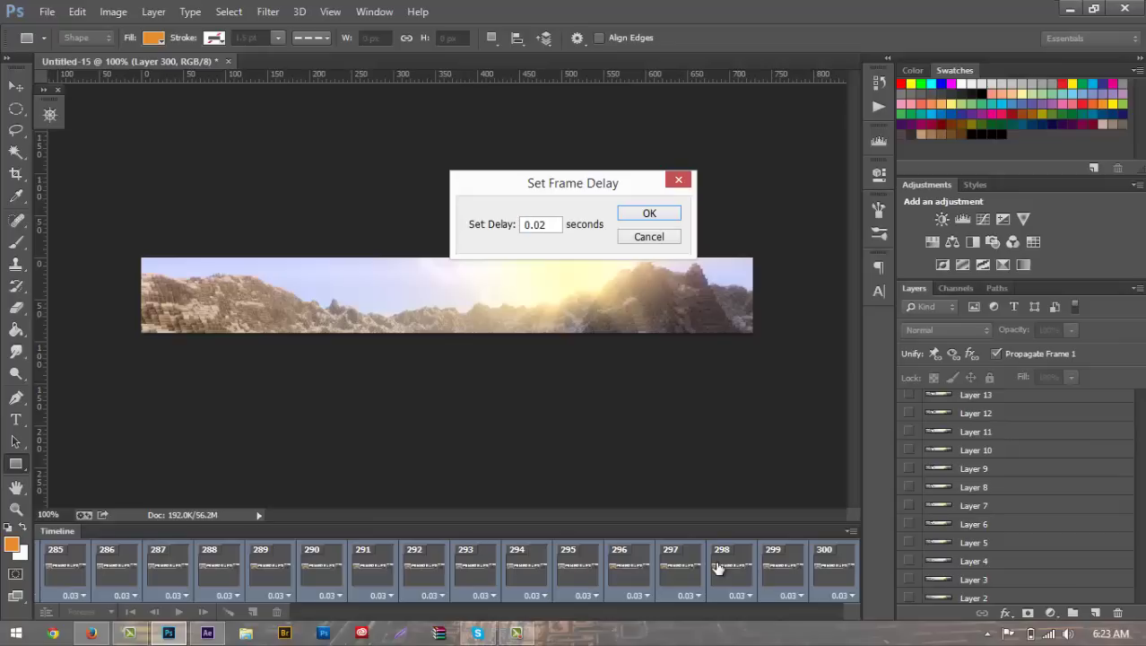
key(Return)
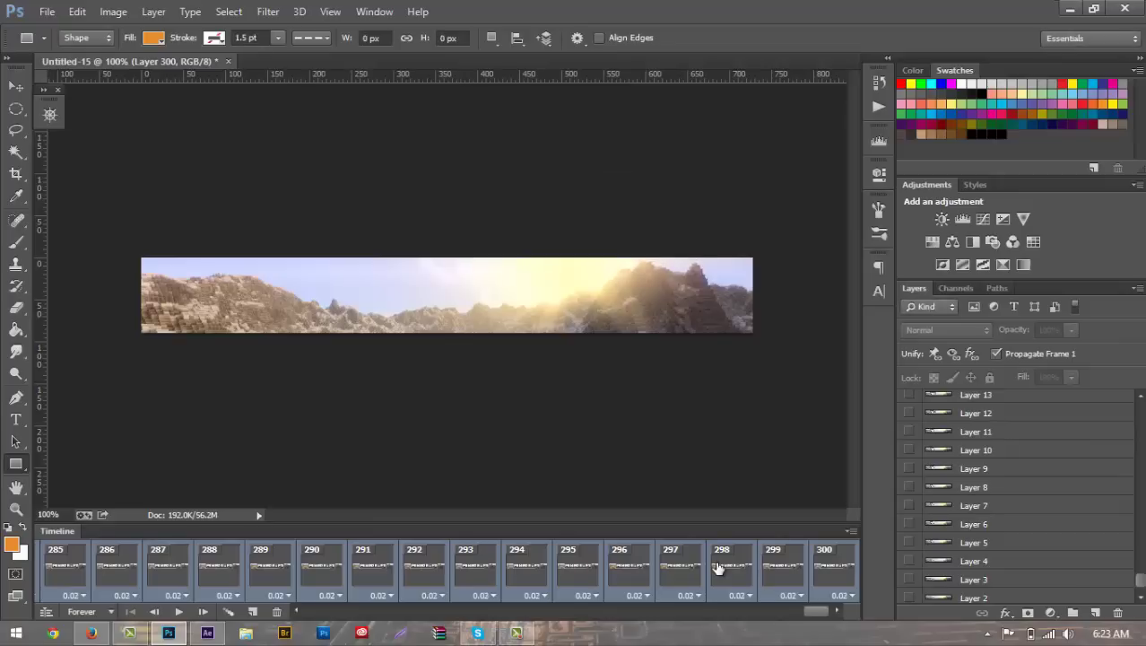
click(174, 611)
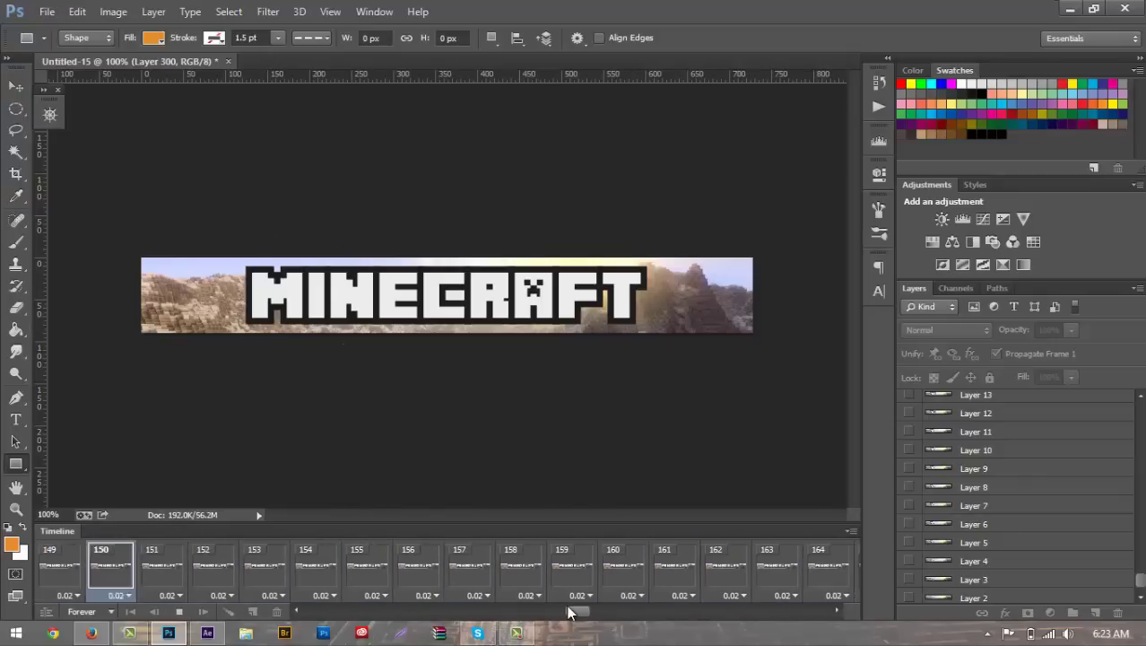
click(179, 612)
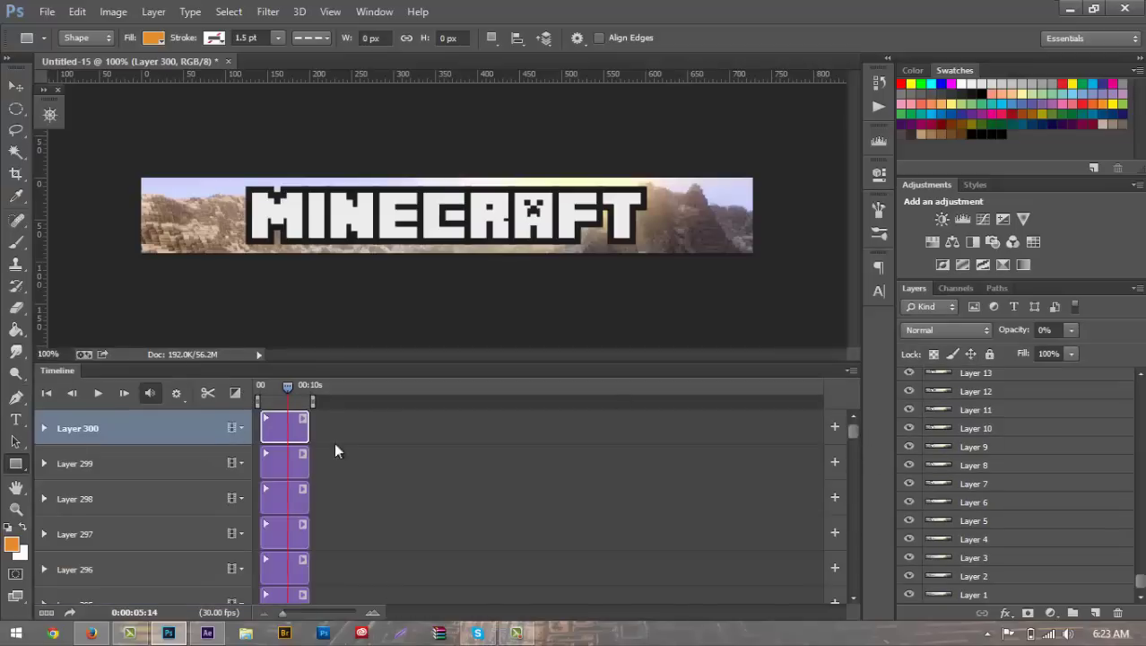
Convert the video timeline back to a frame animation
mouse_move(853, 430)
mouse_down()
mouse_move(856, 580)
mouse_move(868, 426)
mouse_up()
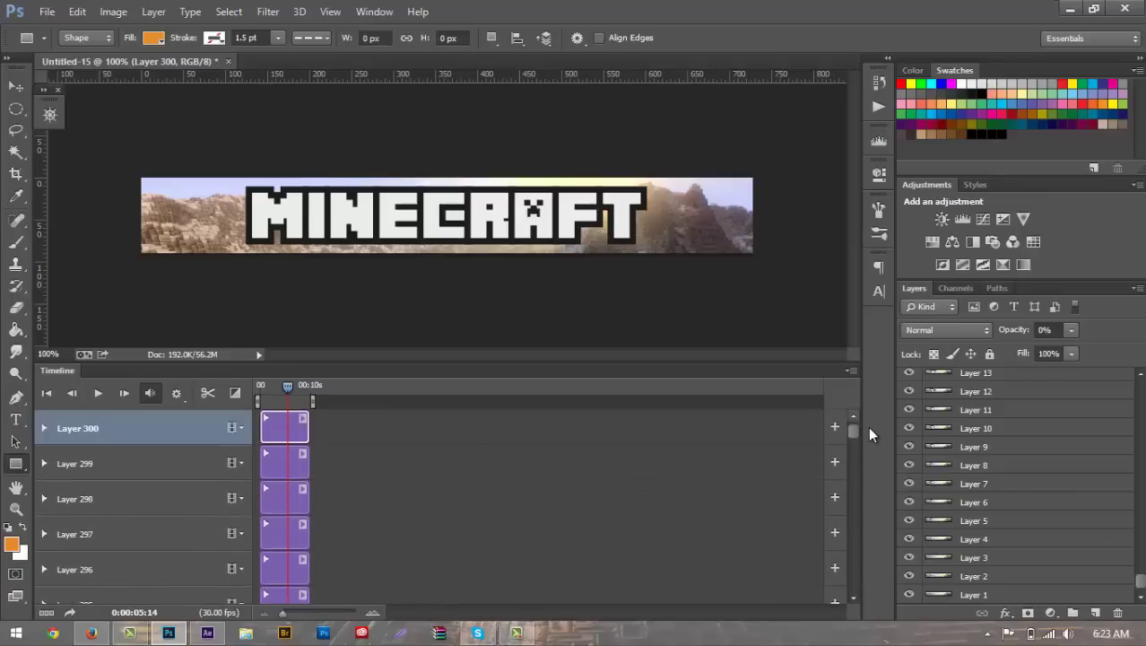
click(48, 614)
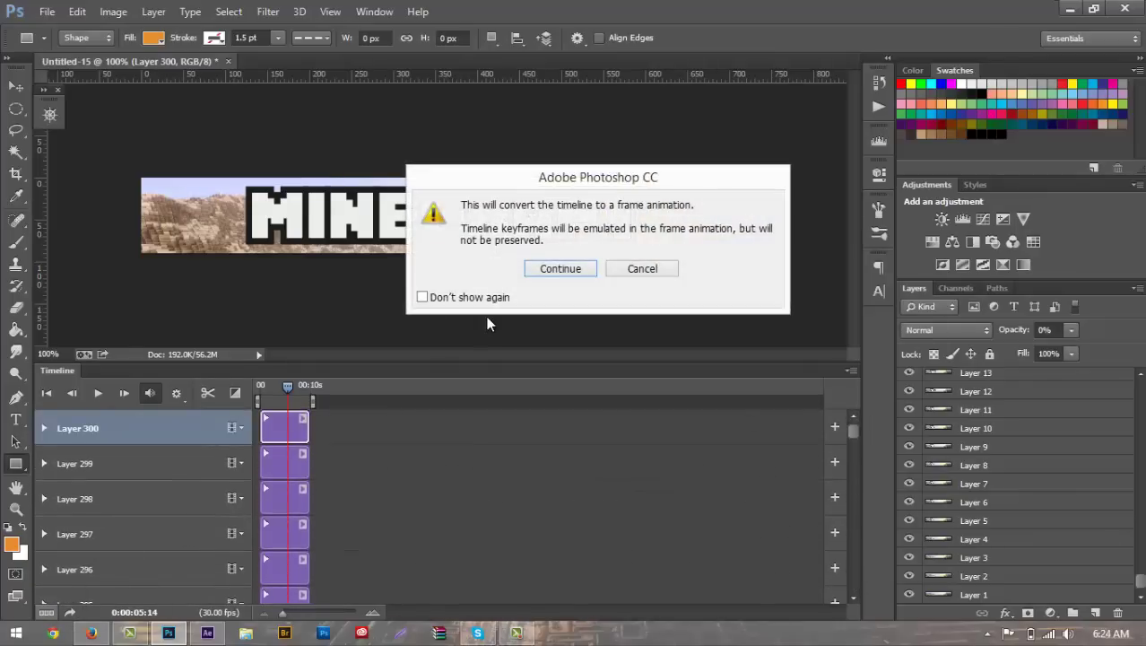
click(565, 269)
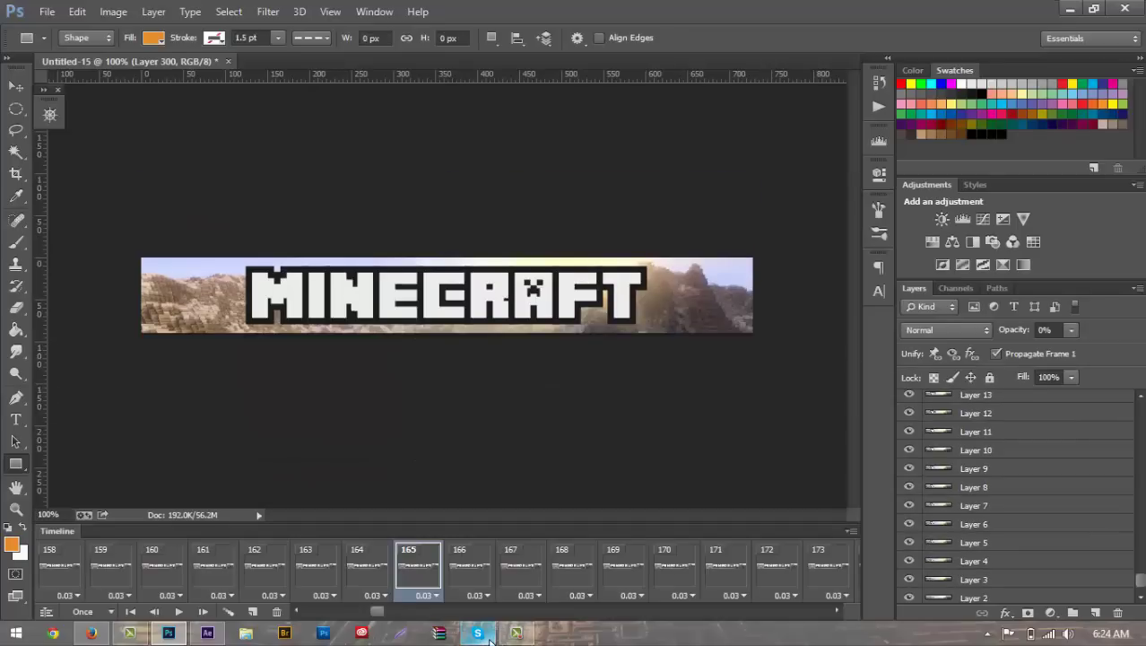
Select frames 1 through 300 of the frame animation and set their delay to 0.02 seconds
scroll(74, 592, up, 5)
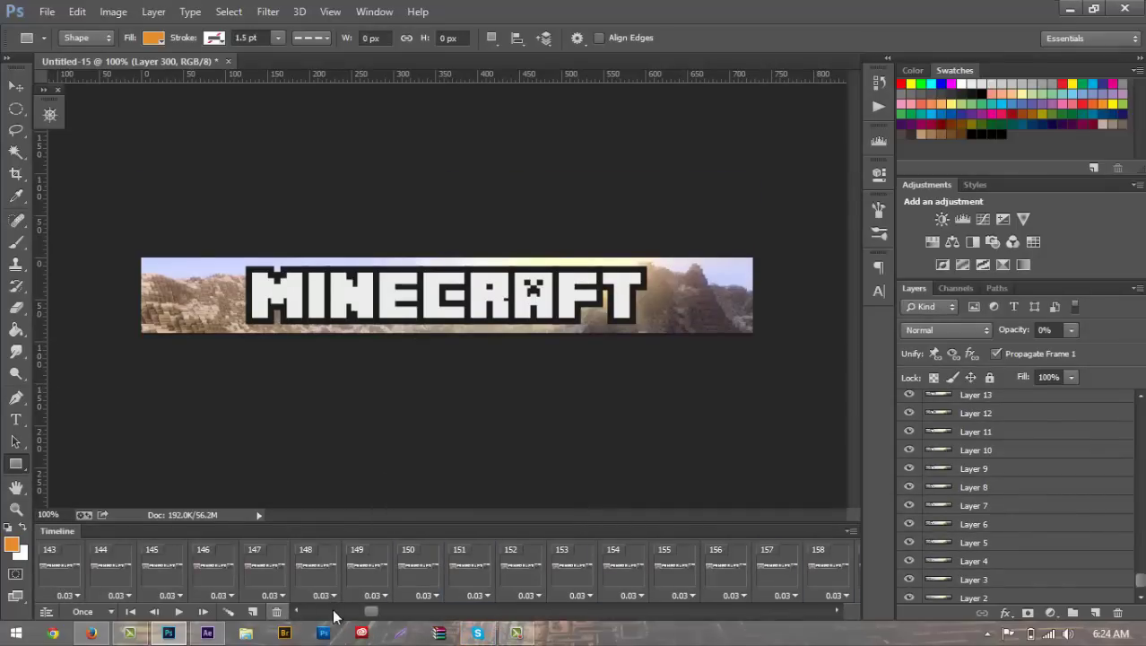
drag(333, 615, 310, 612)
click(70, 594)
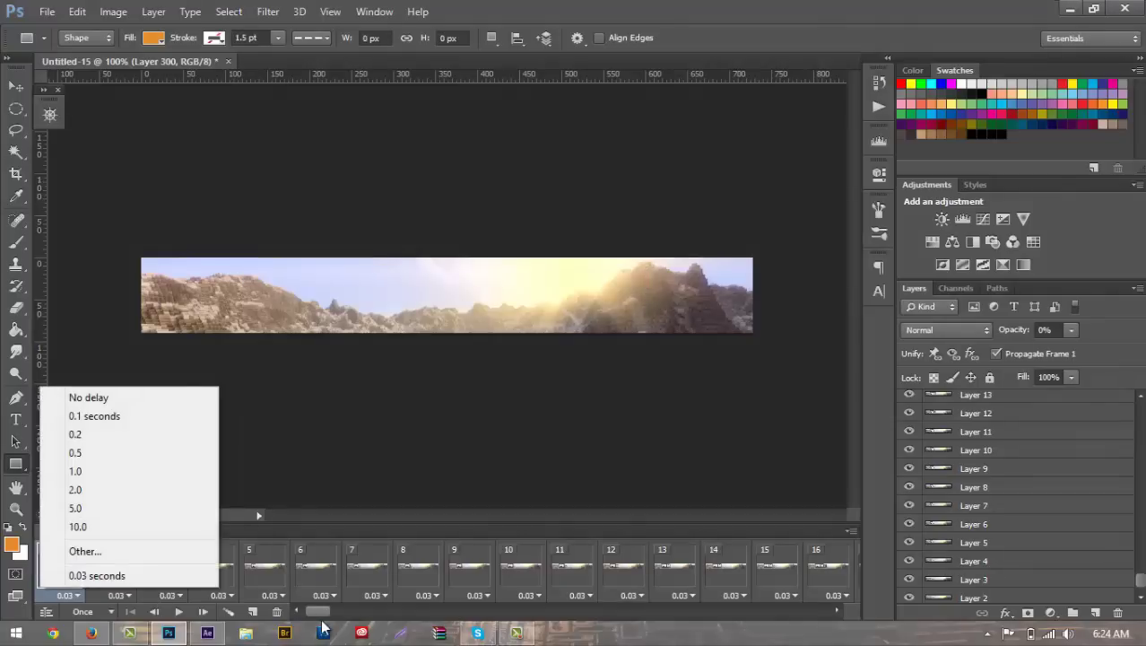
click(318, 617)
drag(350, 615, 874, 621)
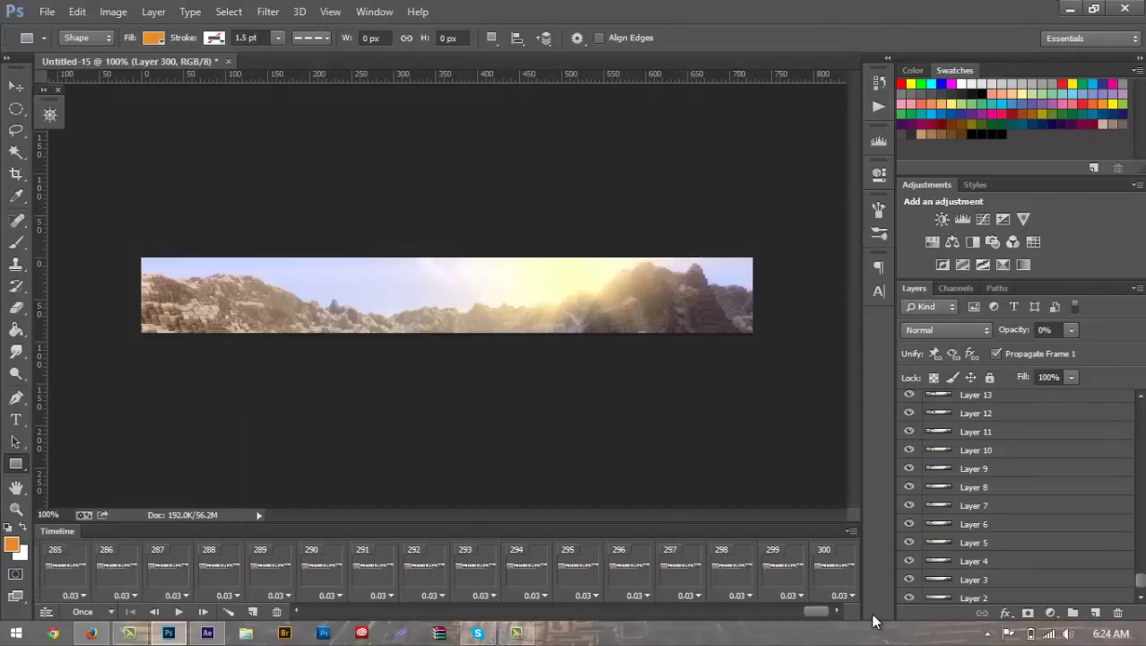
shift+click(849, 587)
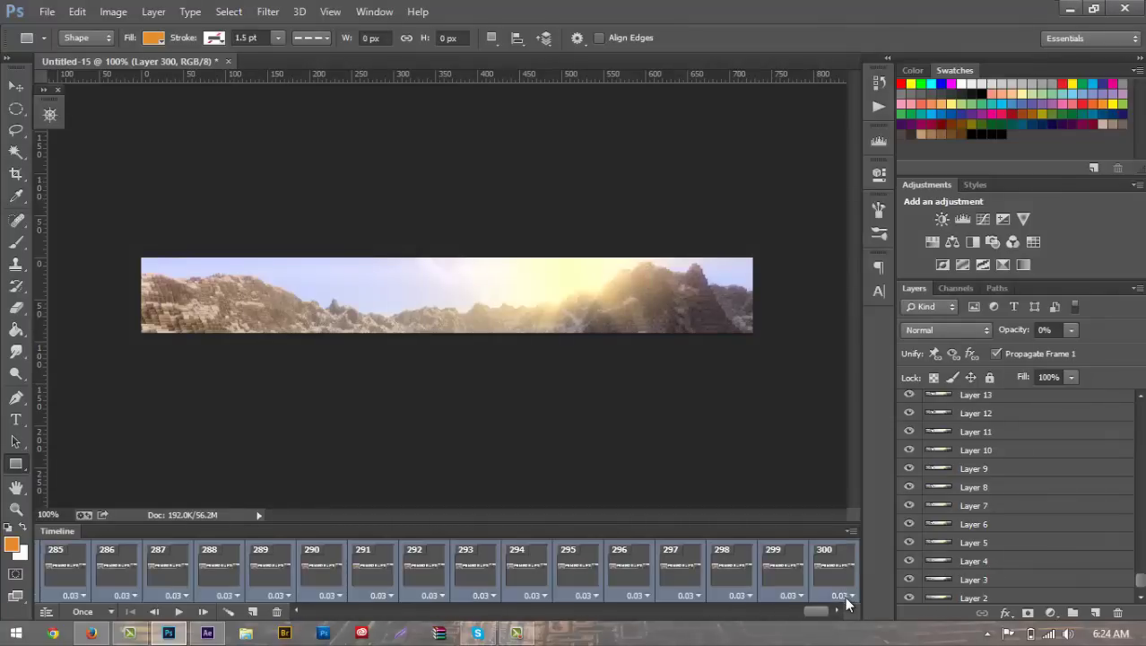
click(843, 595)
click(846, 550)
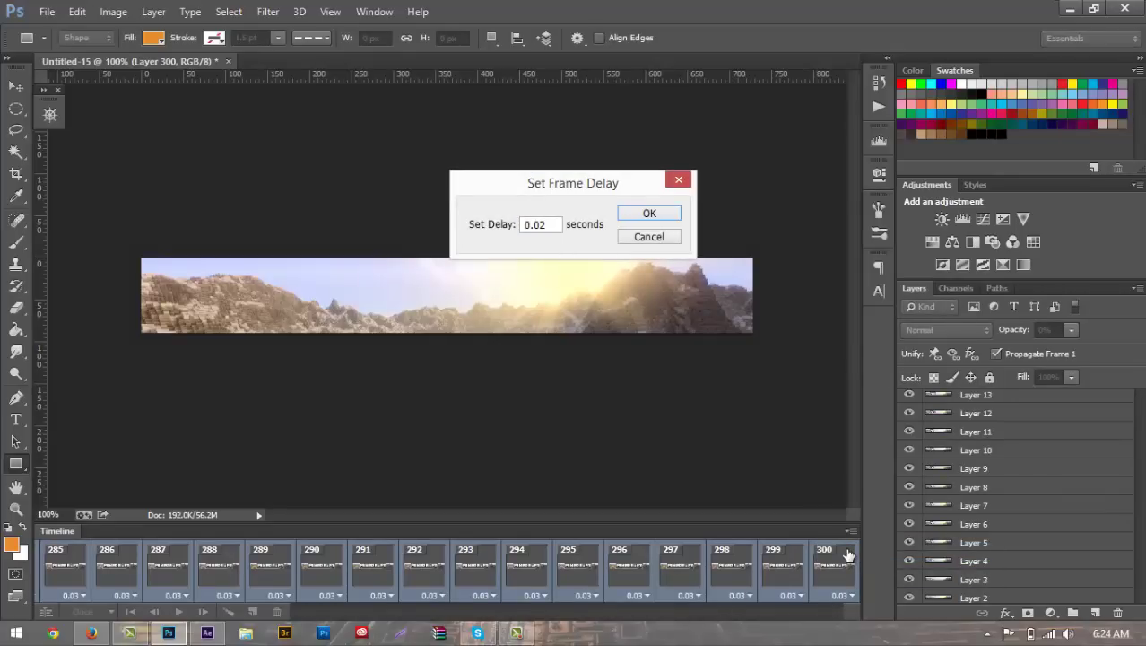
key(Return)
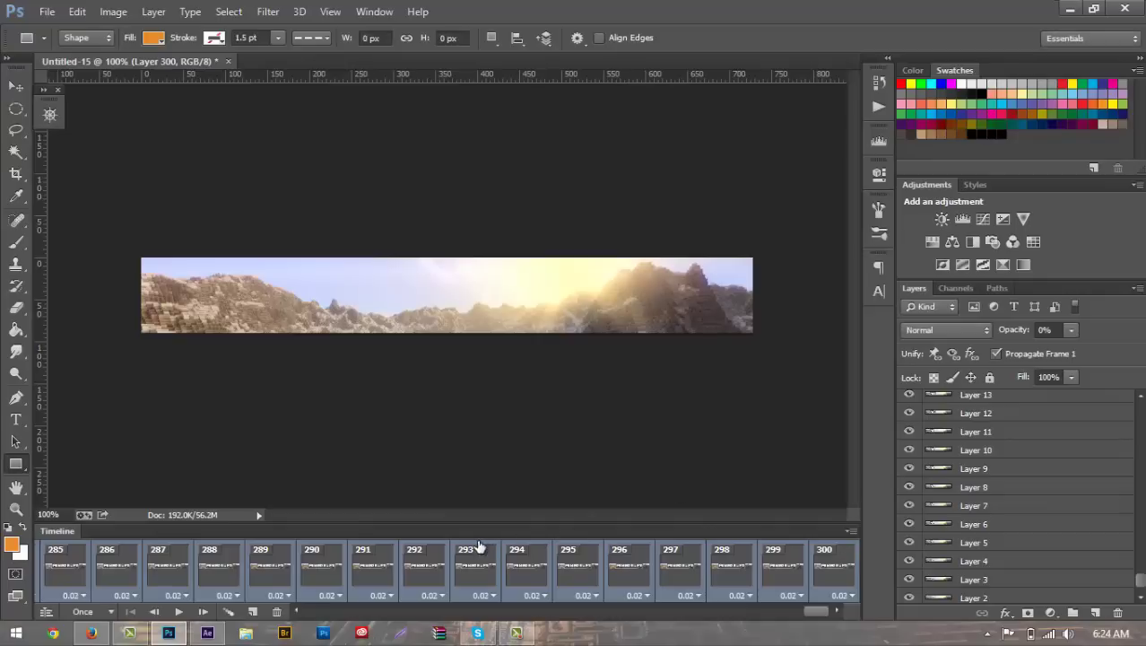
Set the animation to loop Forever, then play it to check the speed and stop it
click(112, 613)
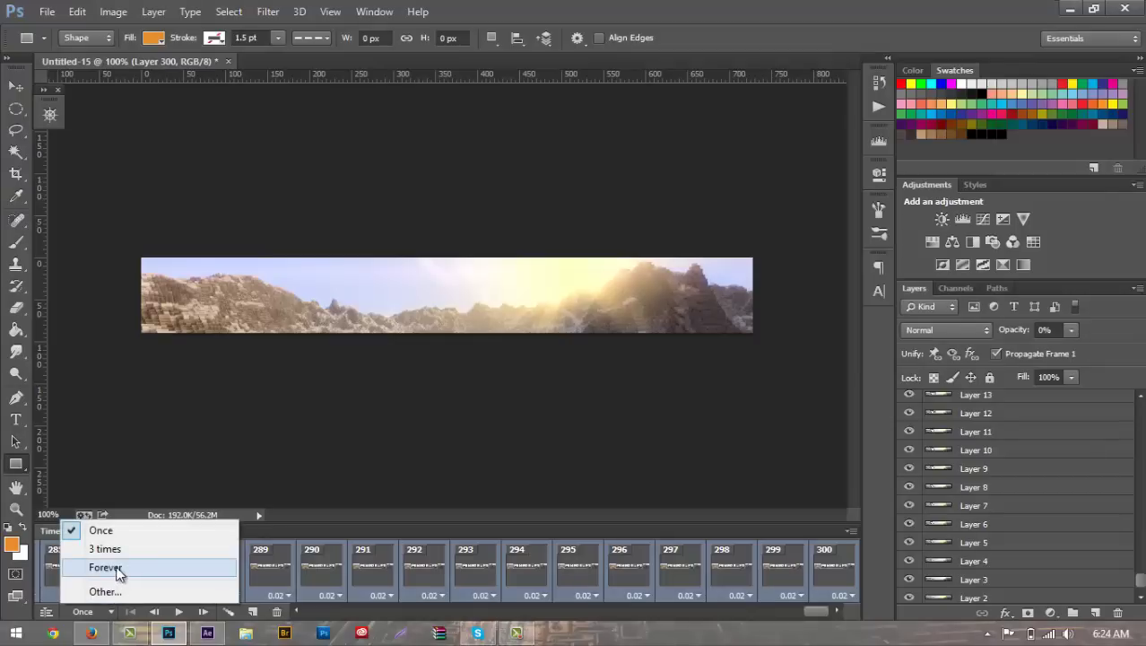
click(115, 569)
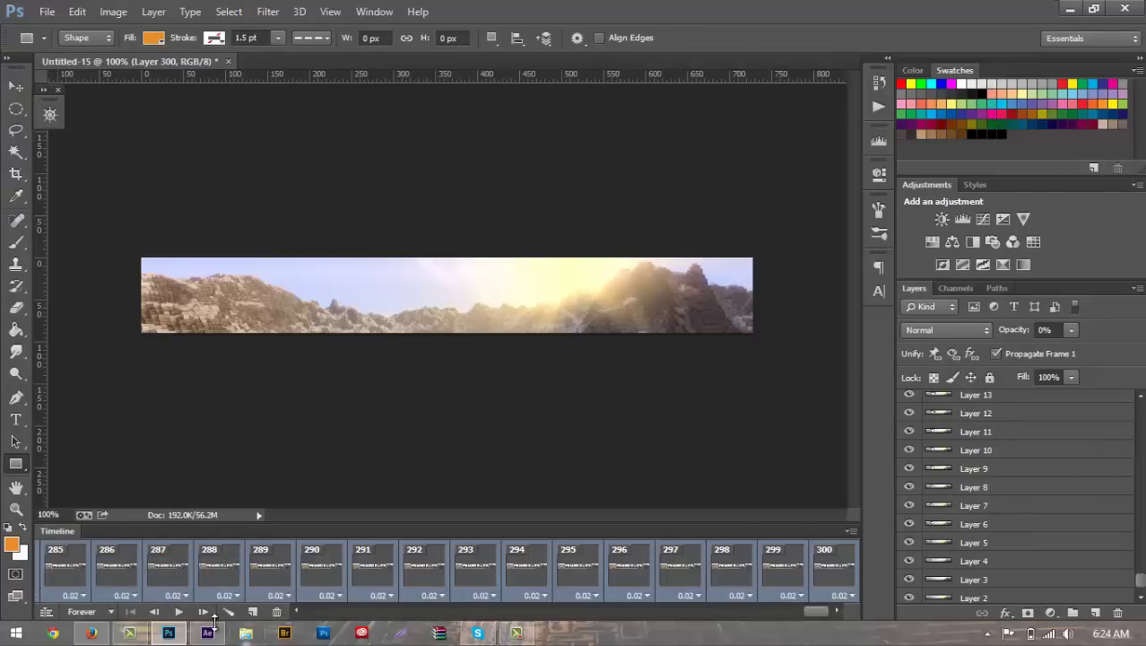
click(47, 12)
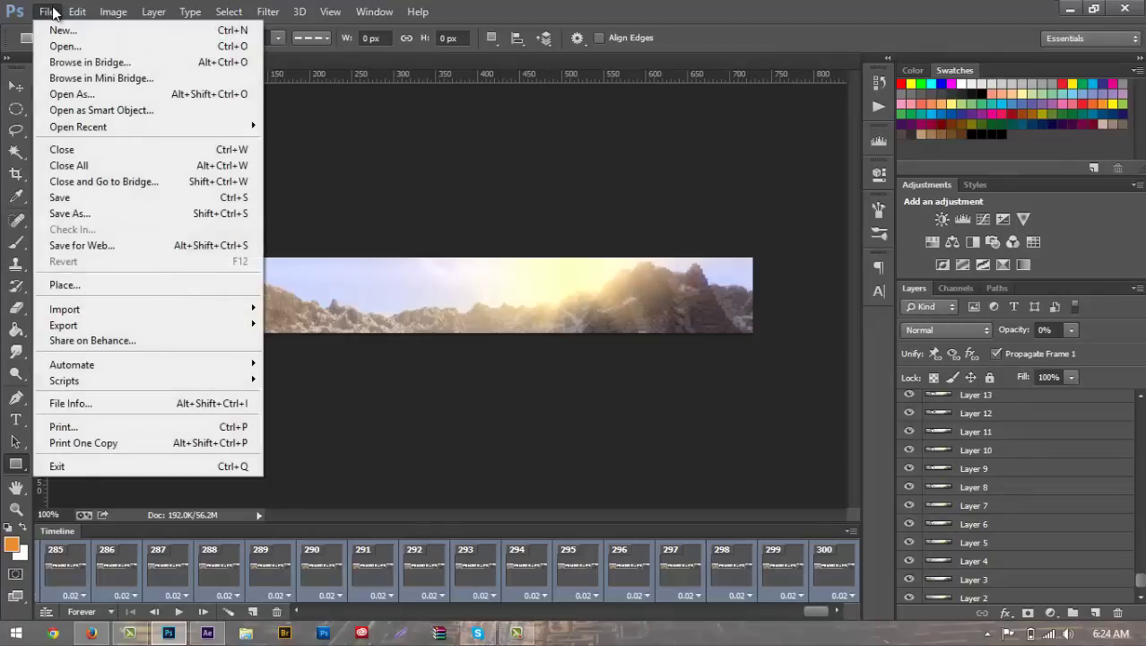
click(48, 12)
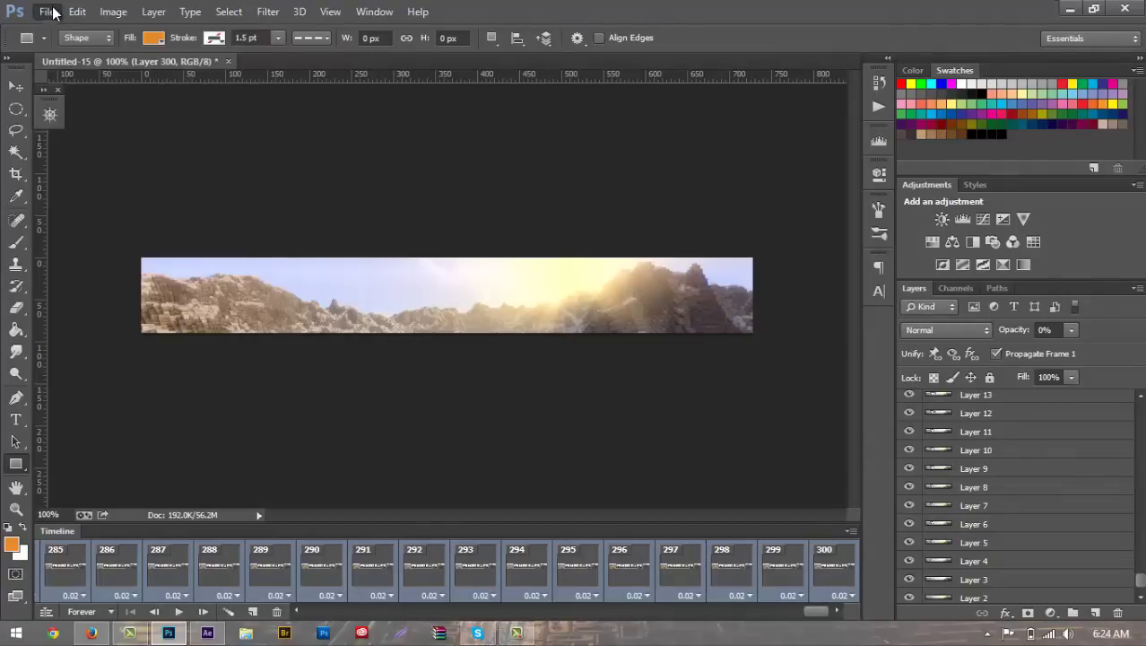
click(179, 612)
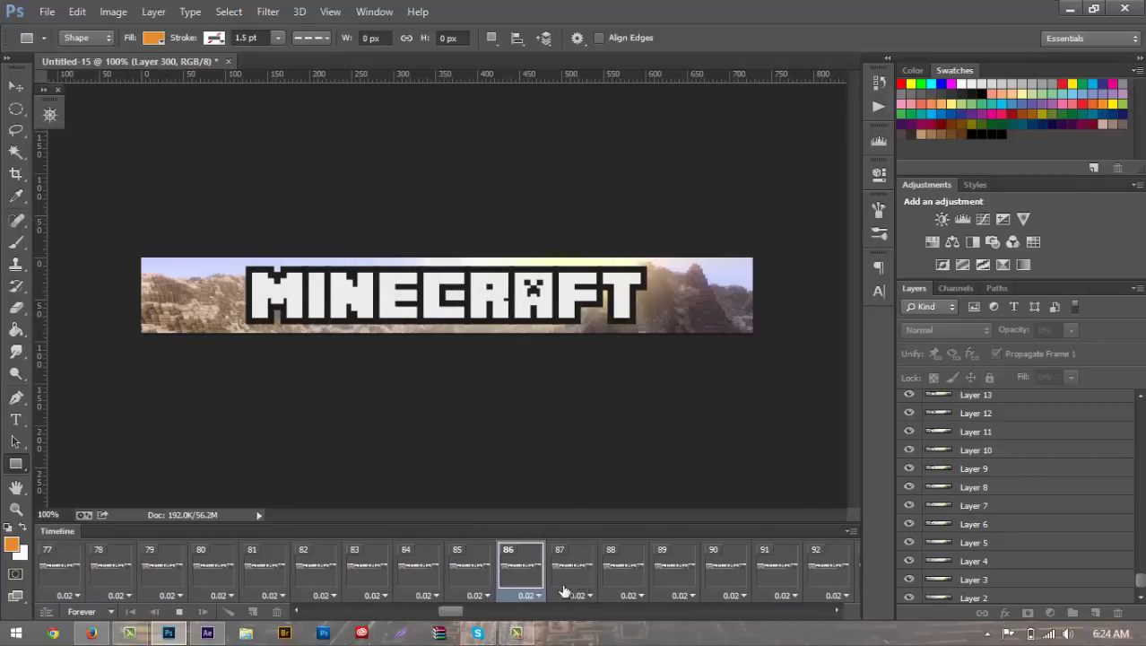
key(space)
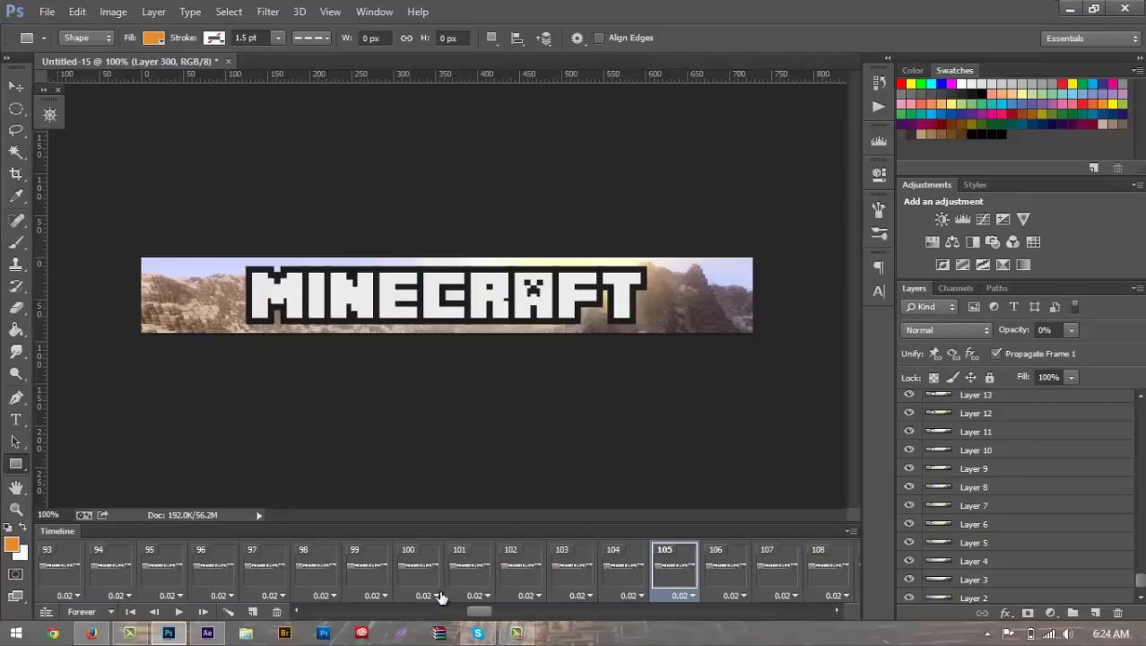
Delete frames 170 through 300 from the animation, then play the shortened version and stop it
drag(482, 615, 609, 619)
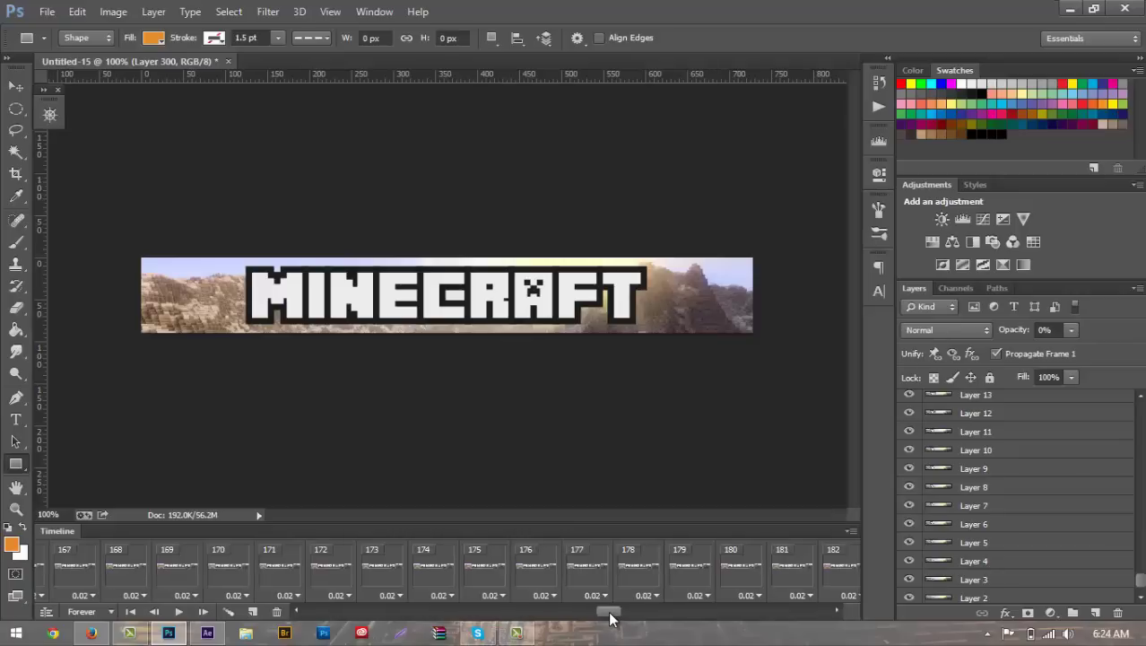
click(218, 559)
drag(615, 618, 834, 611)
shift+click(835, 577)
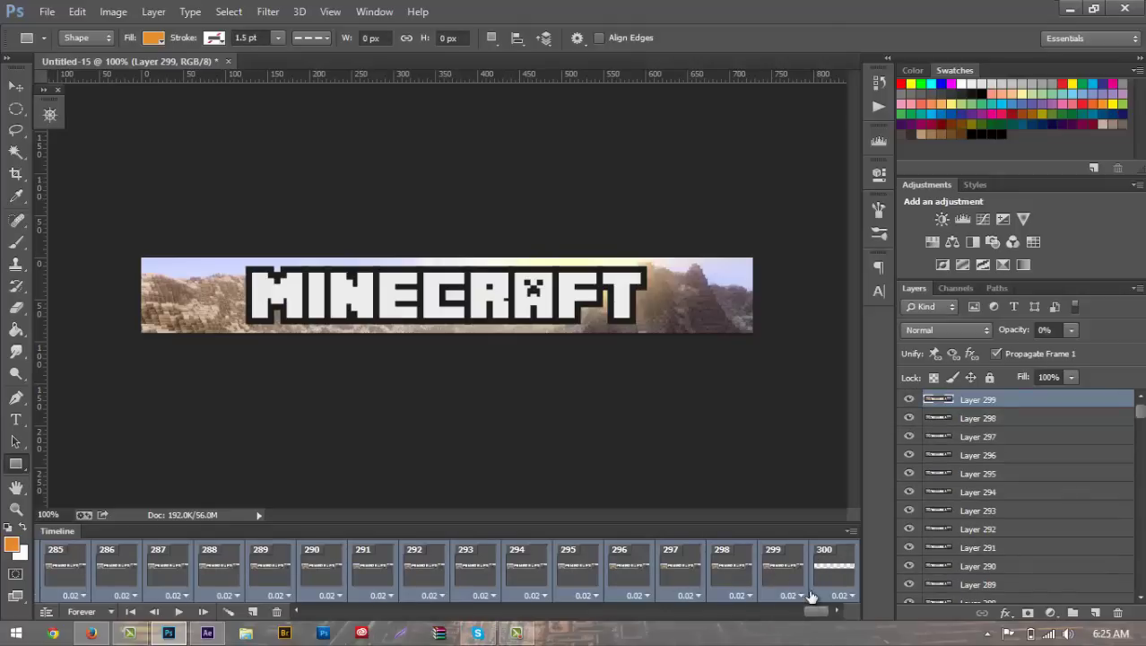
click(276, 612)
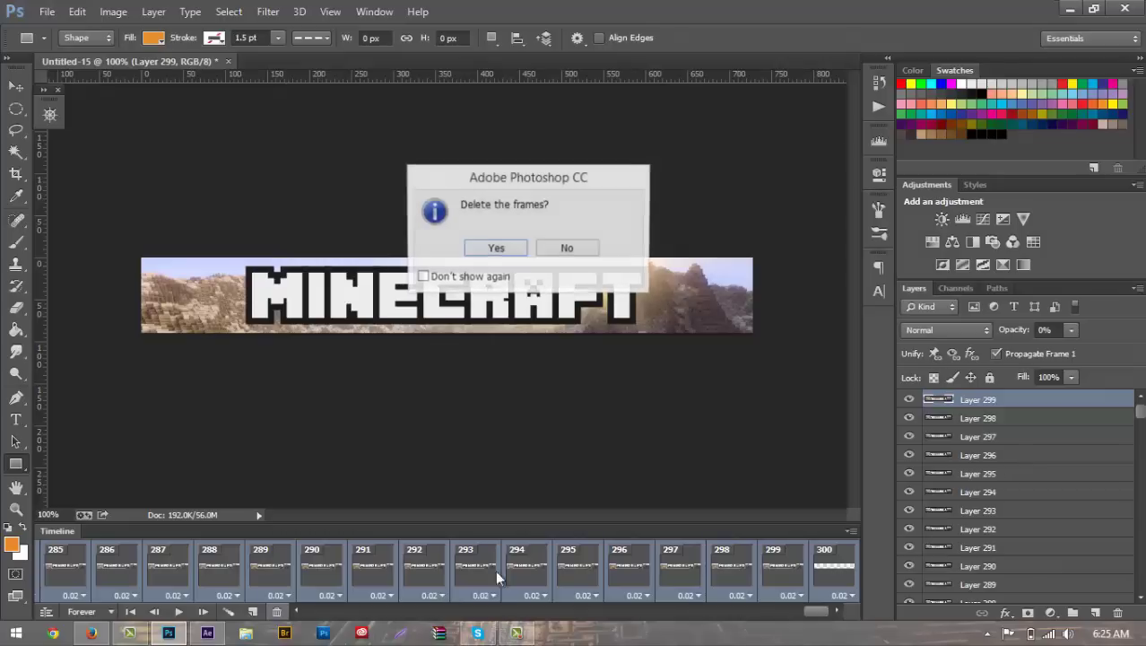
click(496, 248)
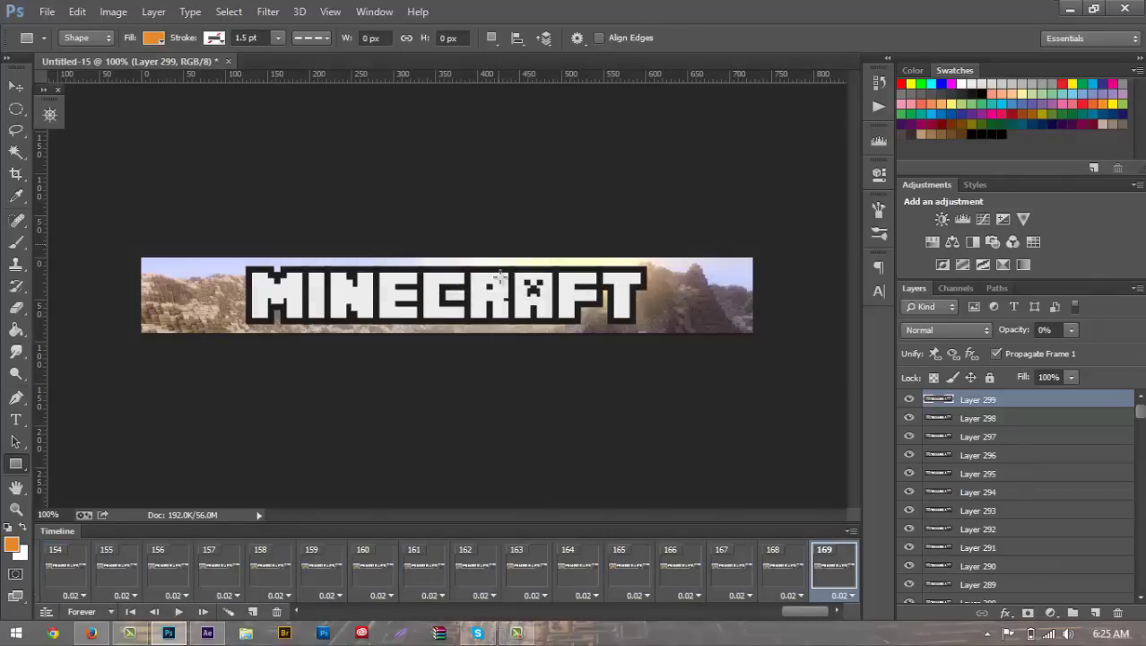
click(176, 611)
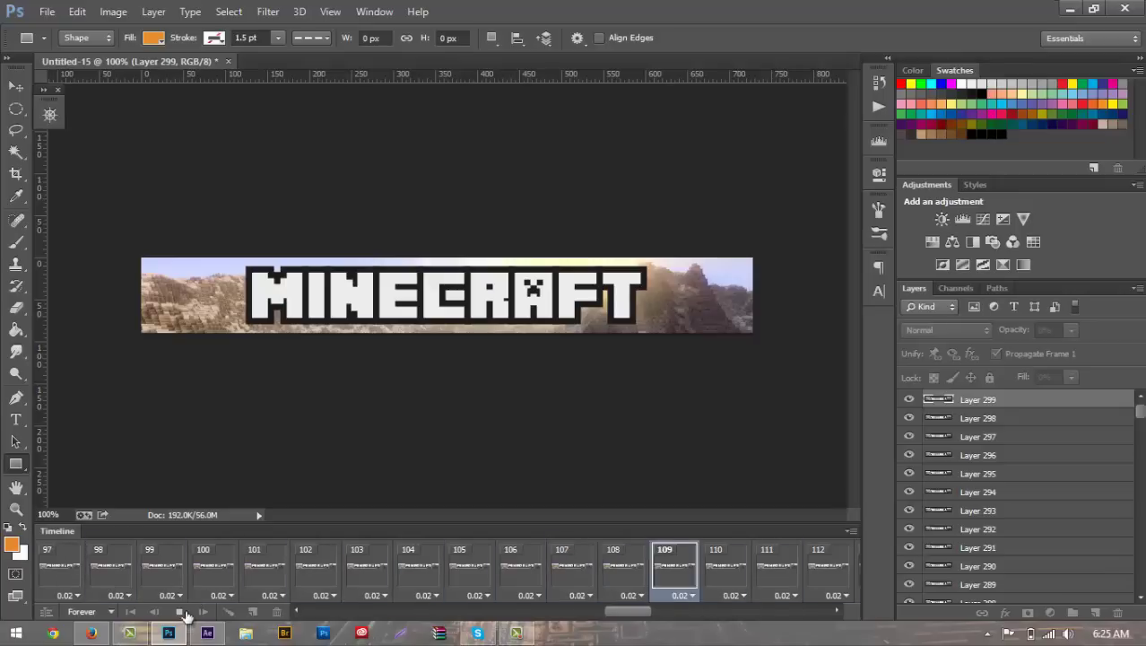
click(181, 612)
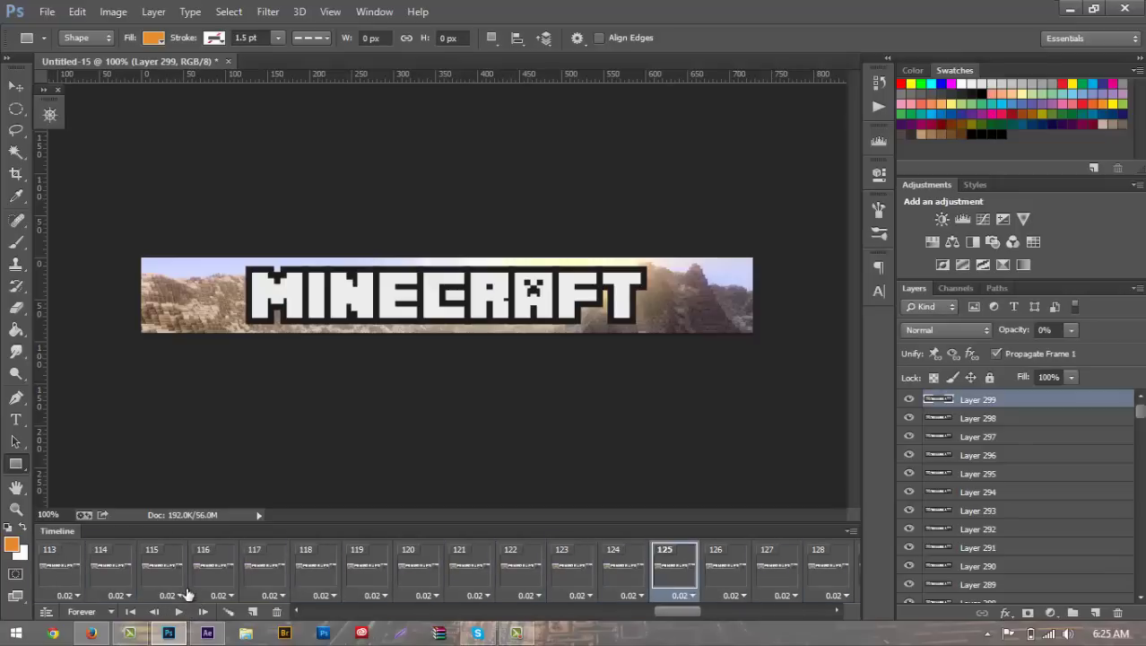
Delete frames 115 through 169 to shorten the hold at the end of the animation
click(171, 572)
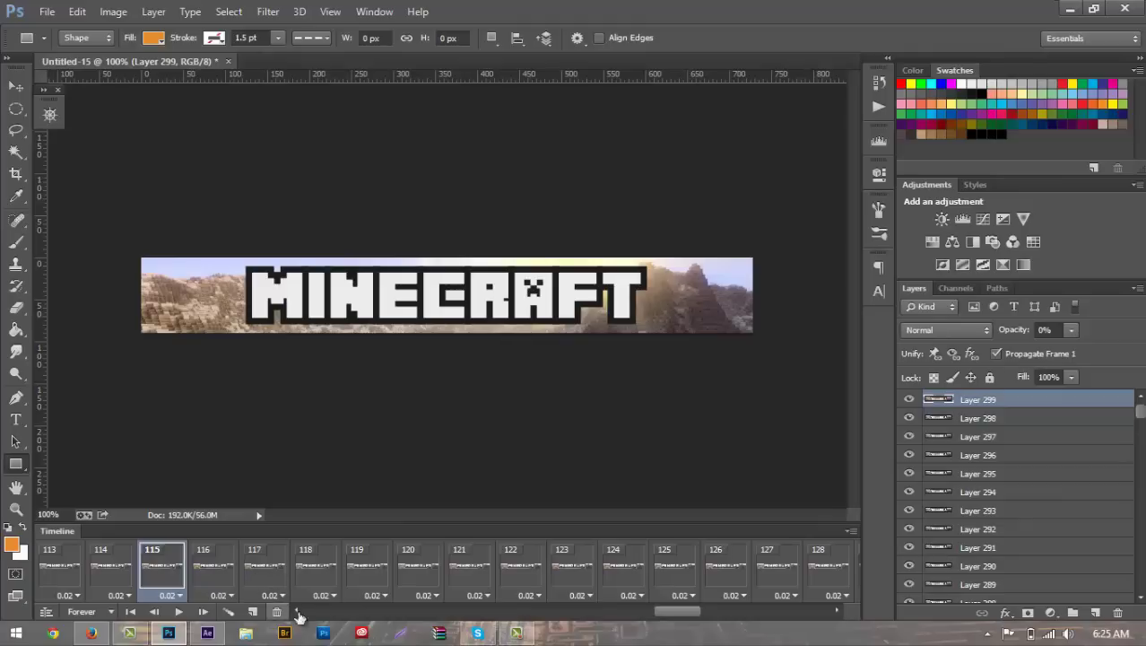
drag(717, 610, 854, 615)
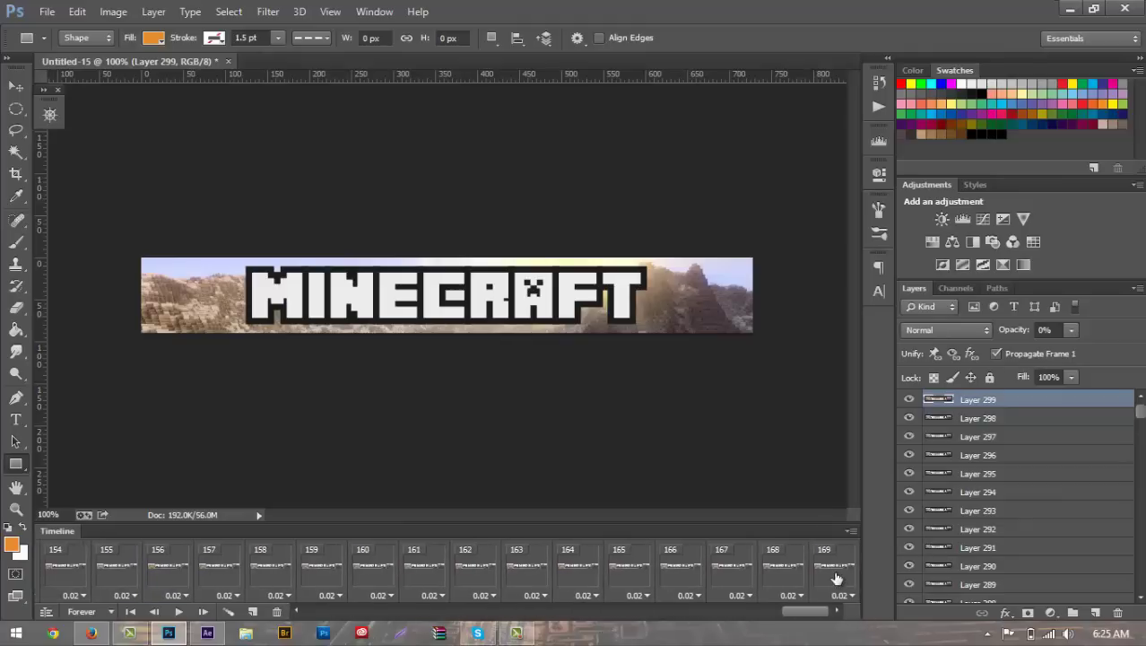
shift+click(834, 577)
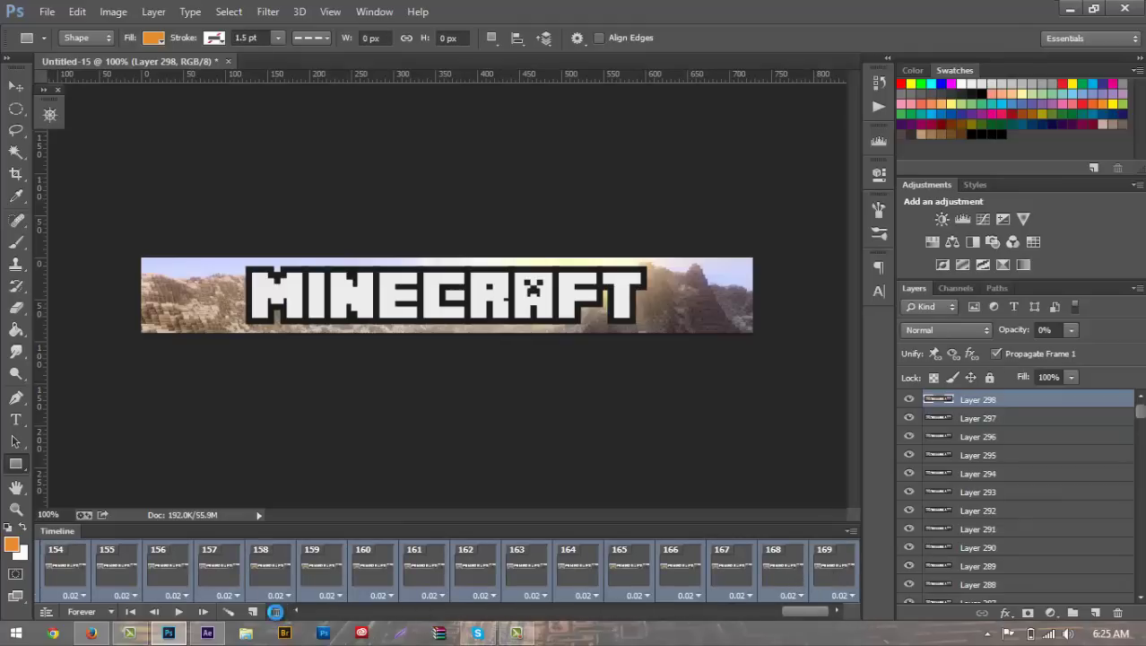
click(276, 610)
click(496, 249)
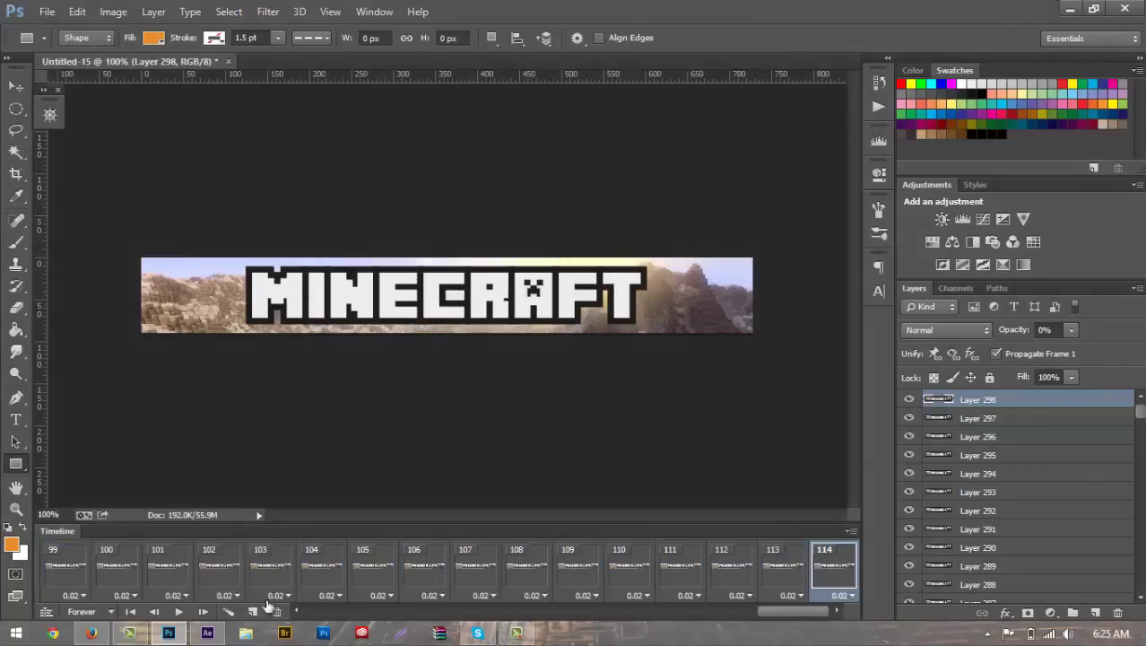
Play the trimmed animation to check its loop and glint timing, then stop playback
click(181, 611)
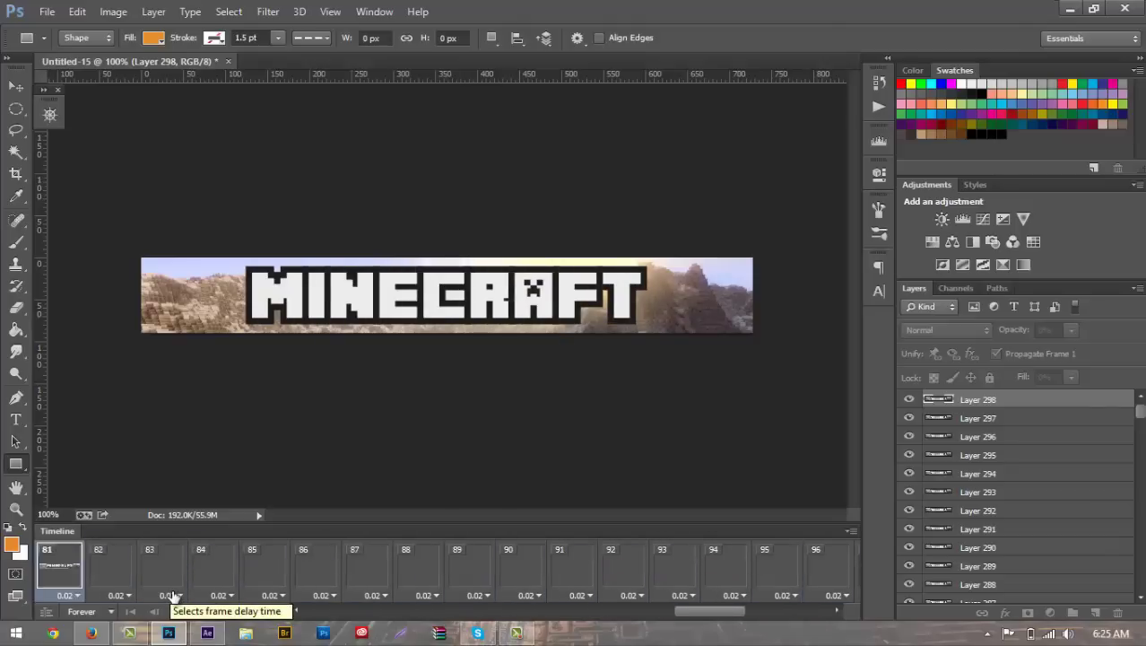
click(47, 12)
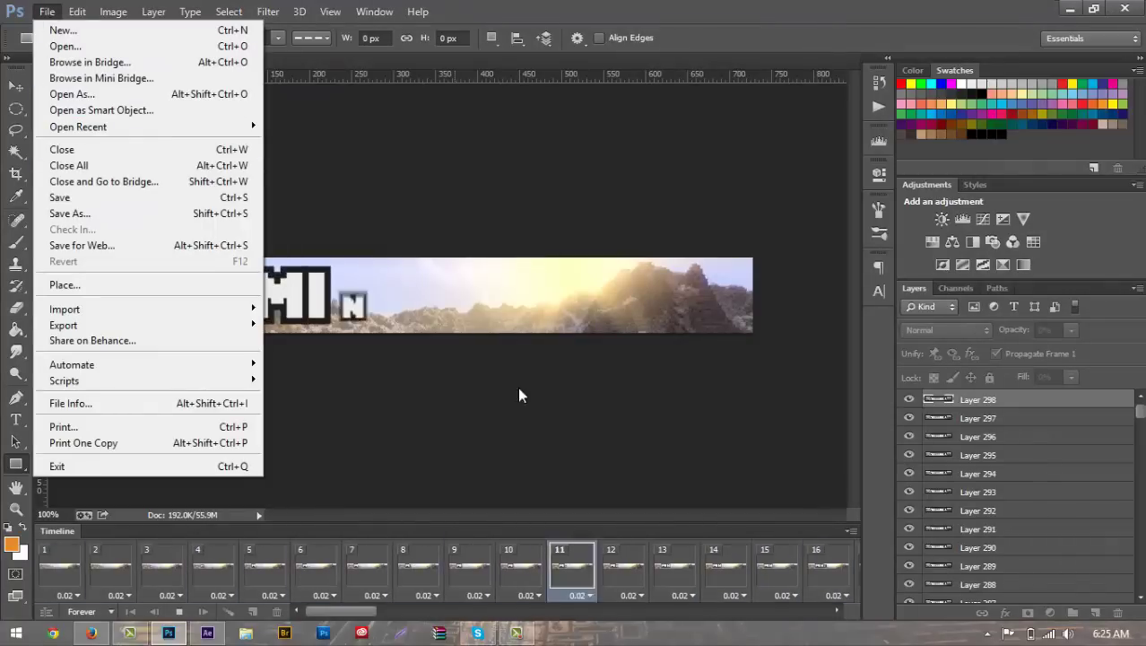
key(Escape)
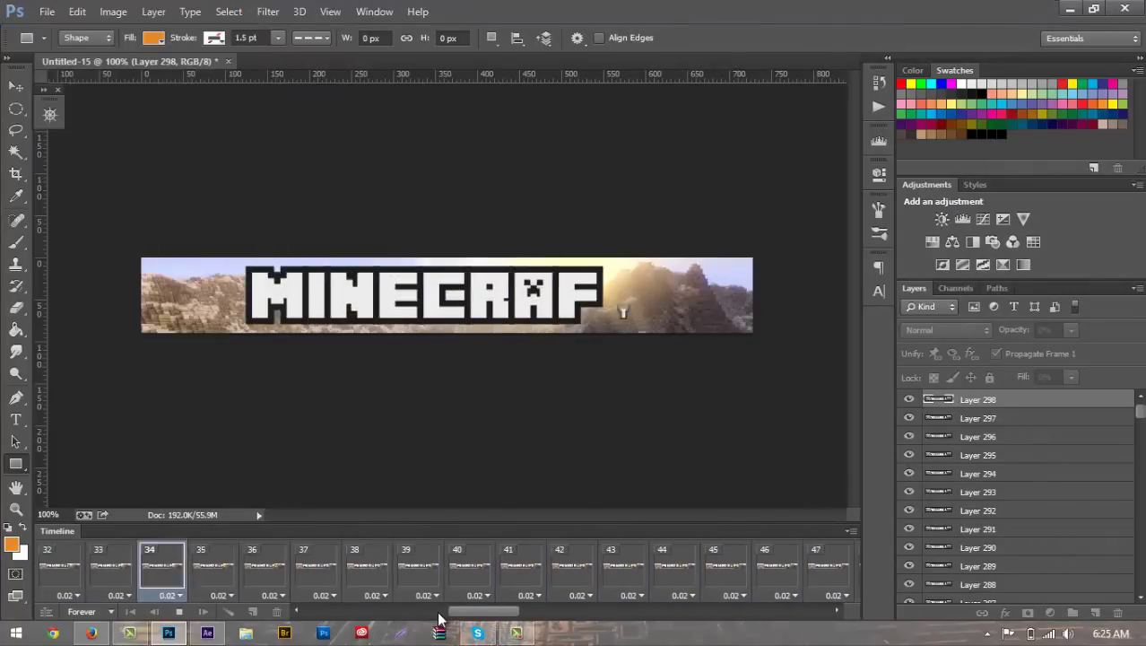
click(354, 613)
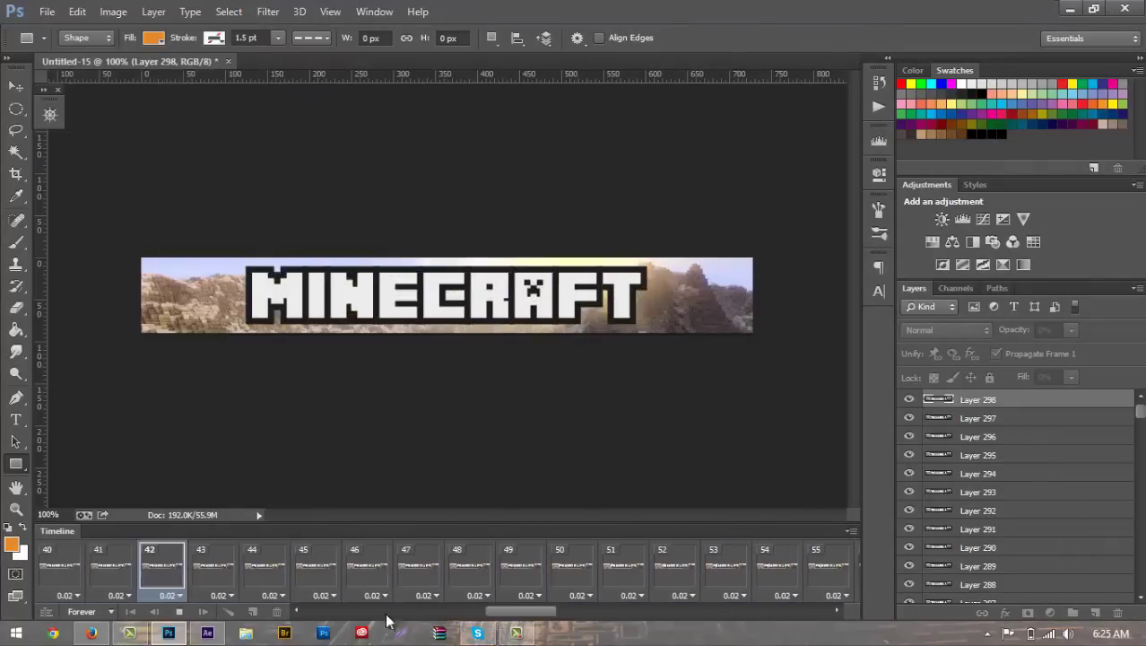
click(547, 613)
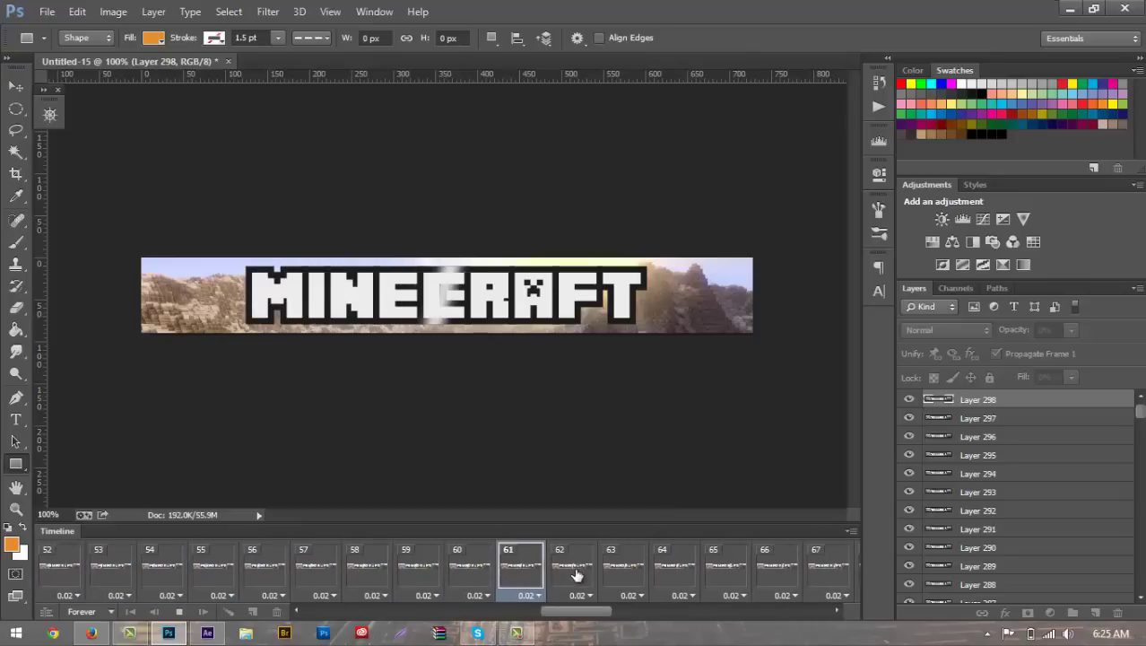
click(178, 611)
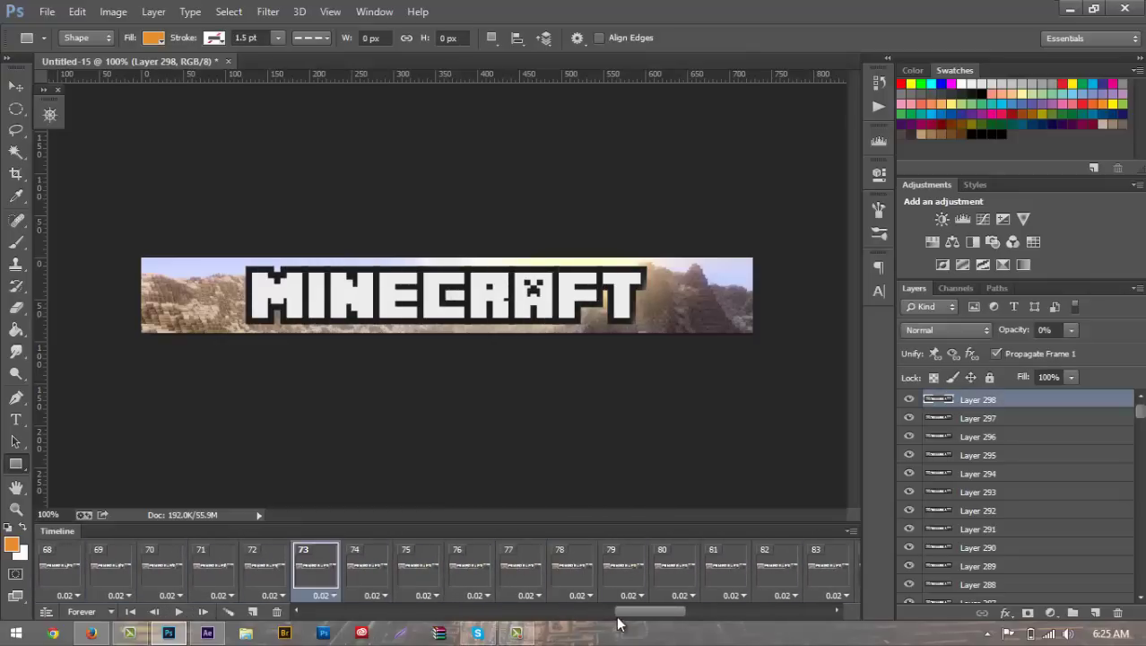
Delete frames 100 through 114 from the end of the animation
drag(646, 610, 851, 593)
click(381, 571)
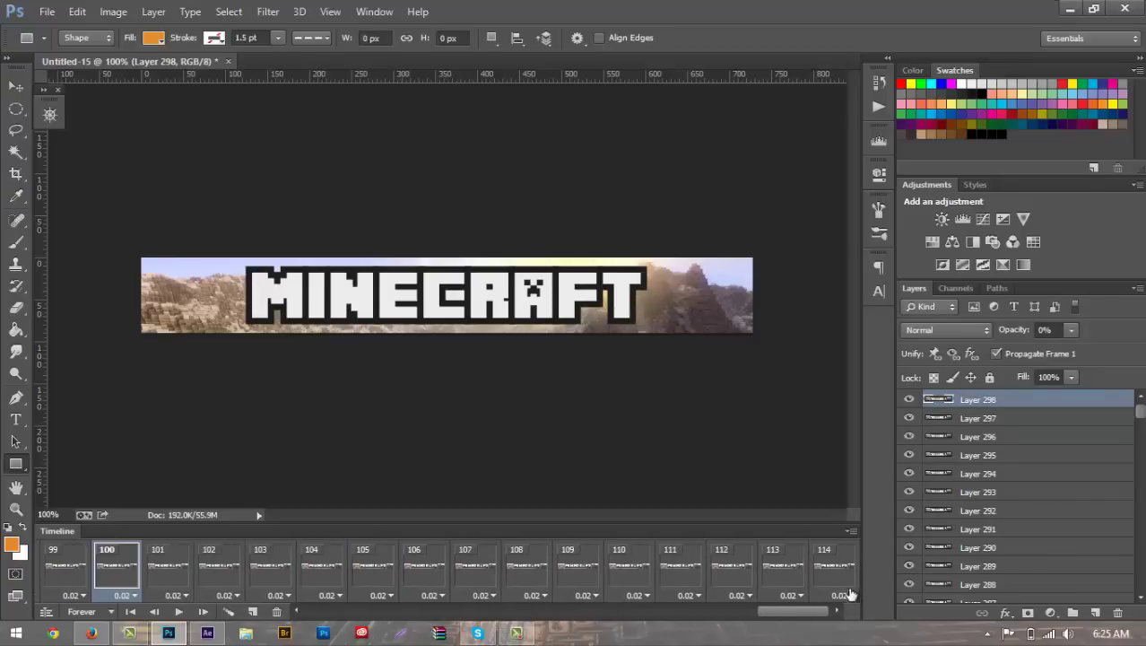
shift+click(831, 574)
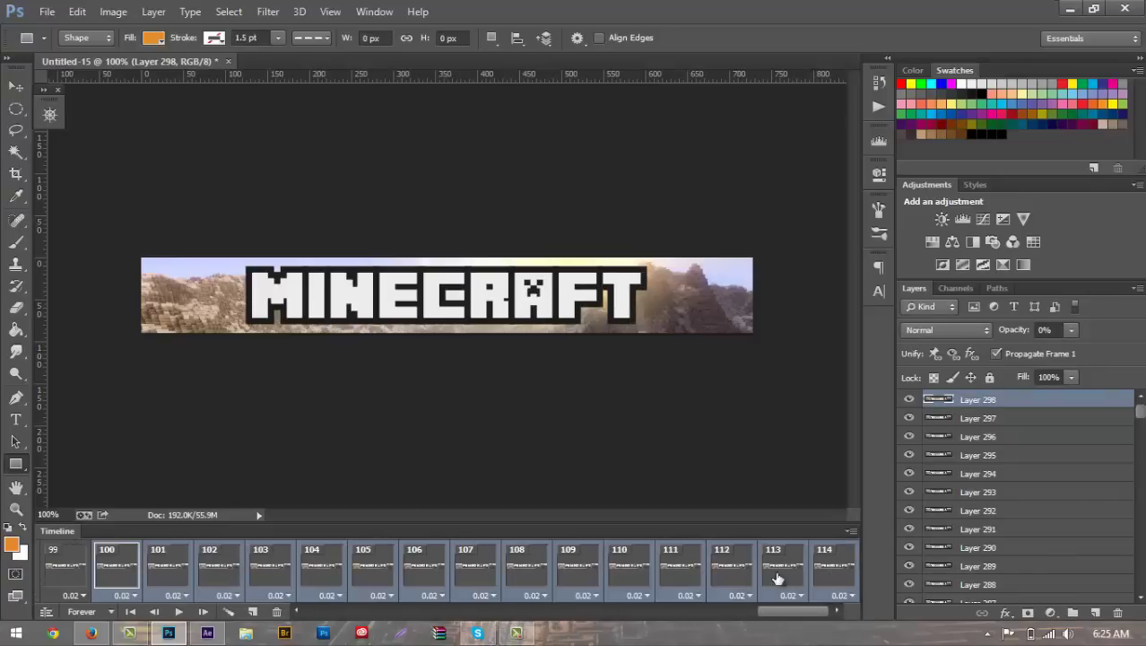
click(278, 611)
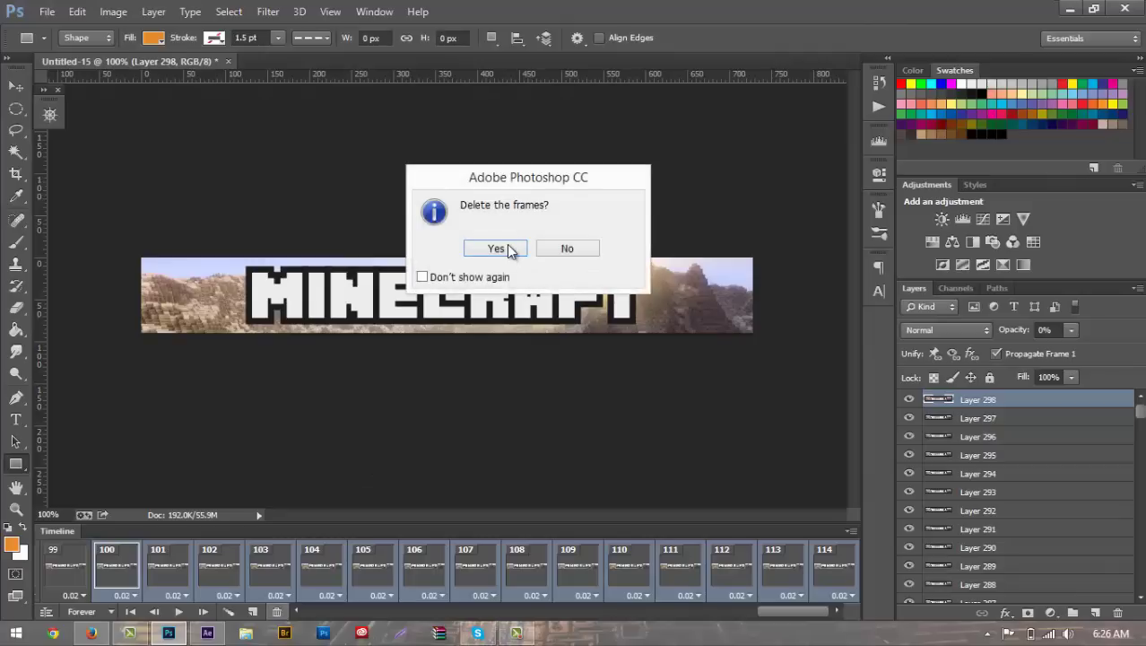
click(509, 249)
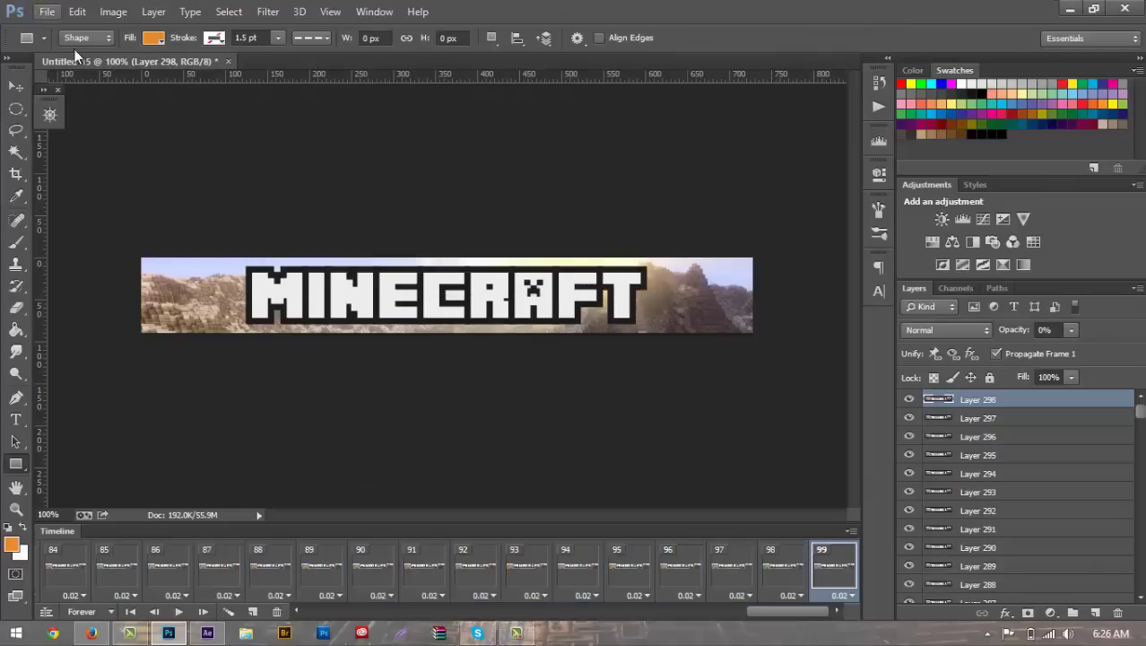
Start a Save for Web export of the banner as a GIF and play its optimized animation preview
drag(763, 611, 319, 612)
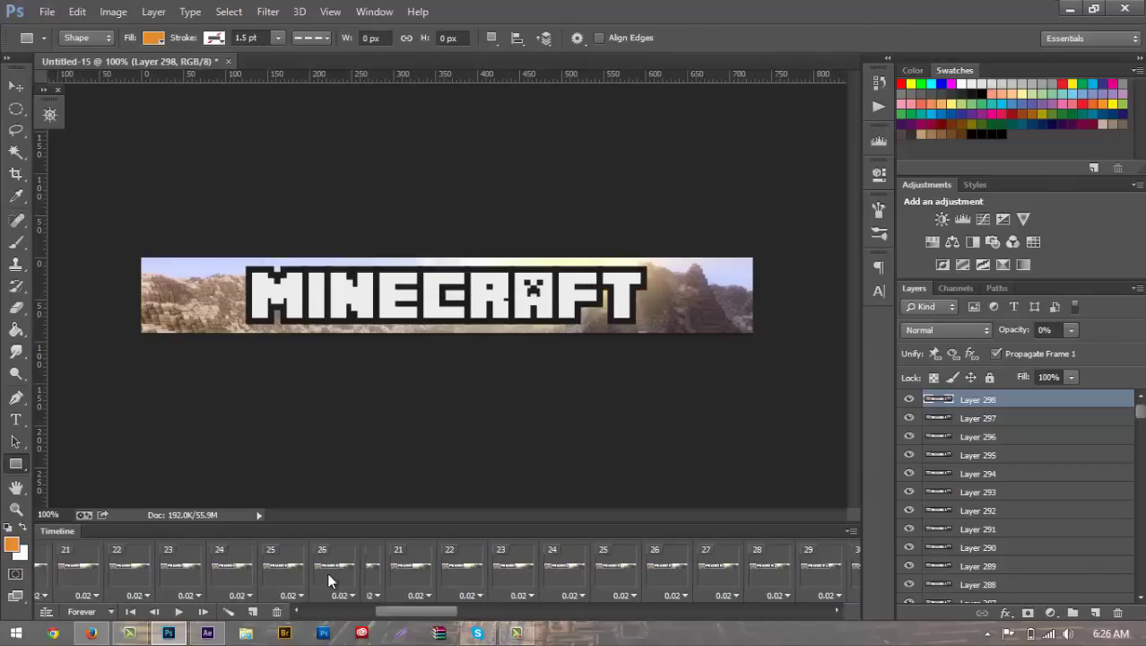
click(39, 9)
click(126, 246)
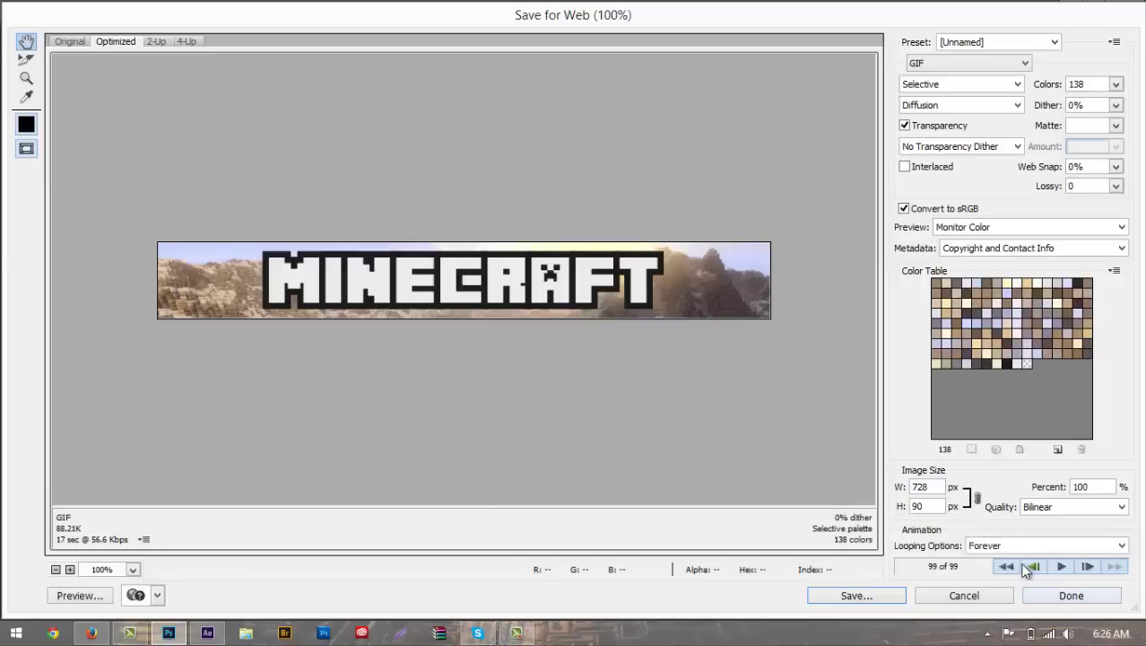
click(1063, 565)
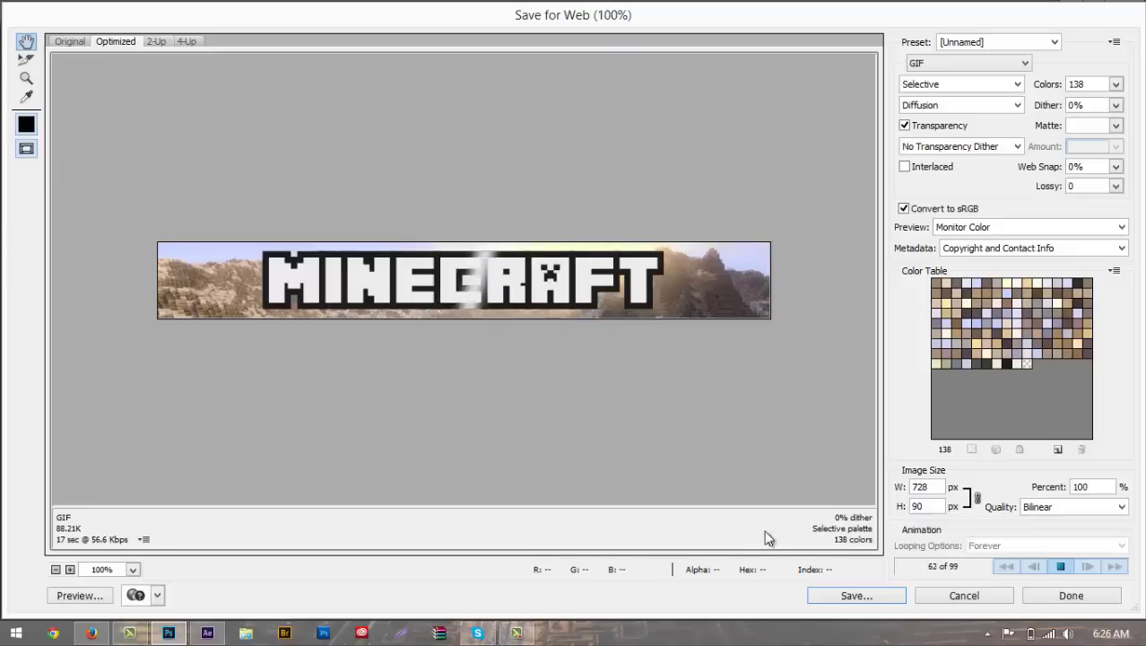
Stop the animation preview, keep the GIF looping Forever, and set its color count to 256
click(1061, 566)
click(991, 545)
click(994, 546)
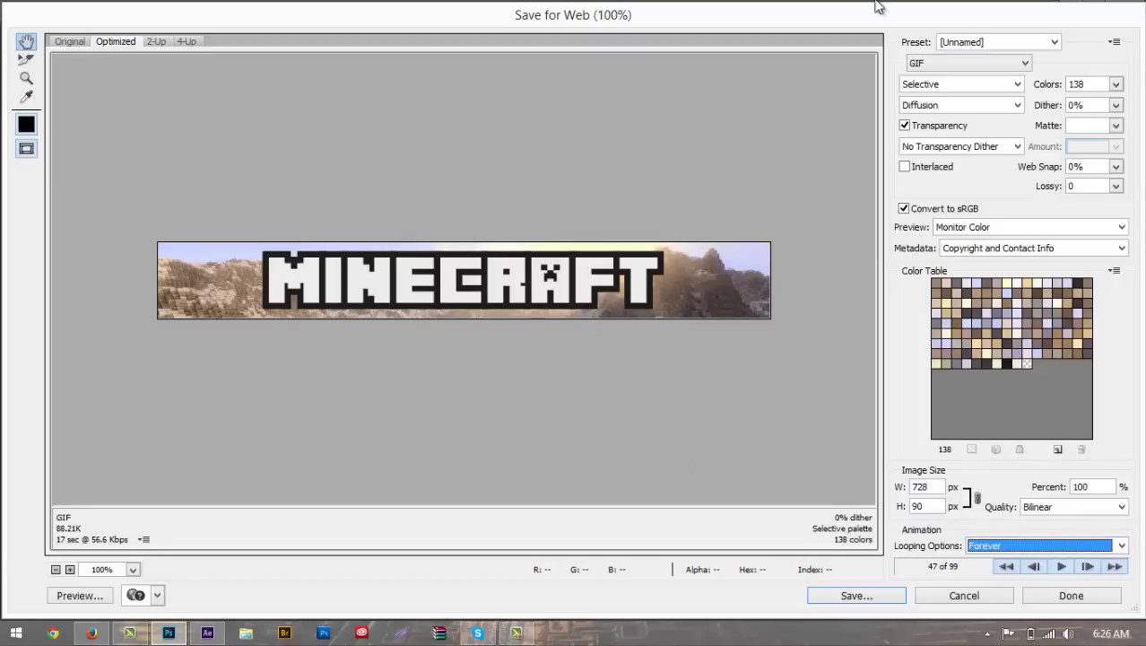
click(977, 45)
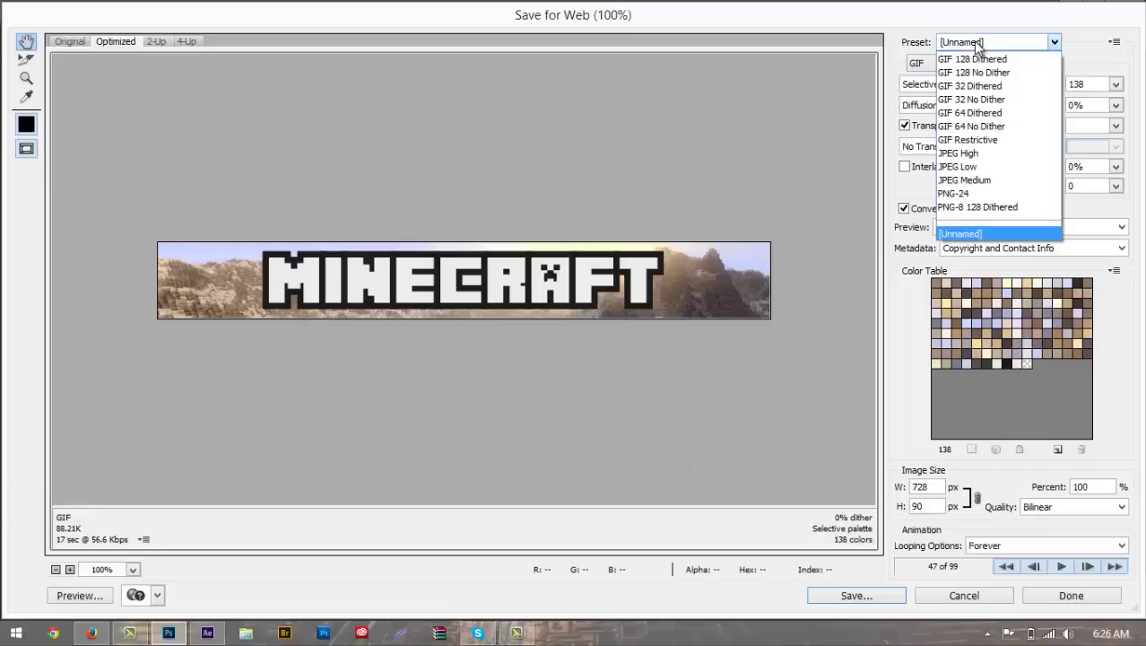
click(976, 45)
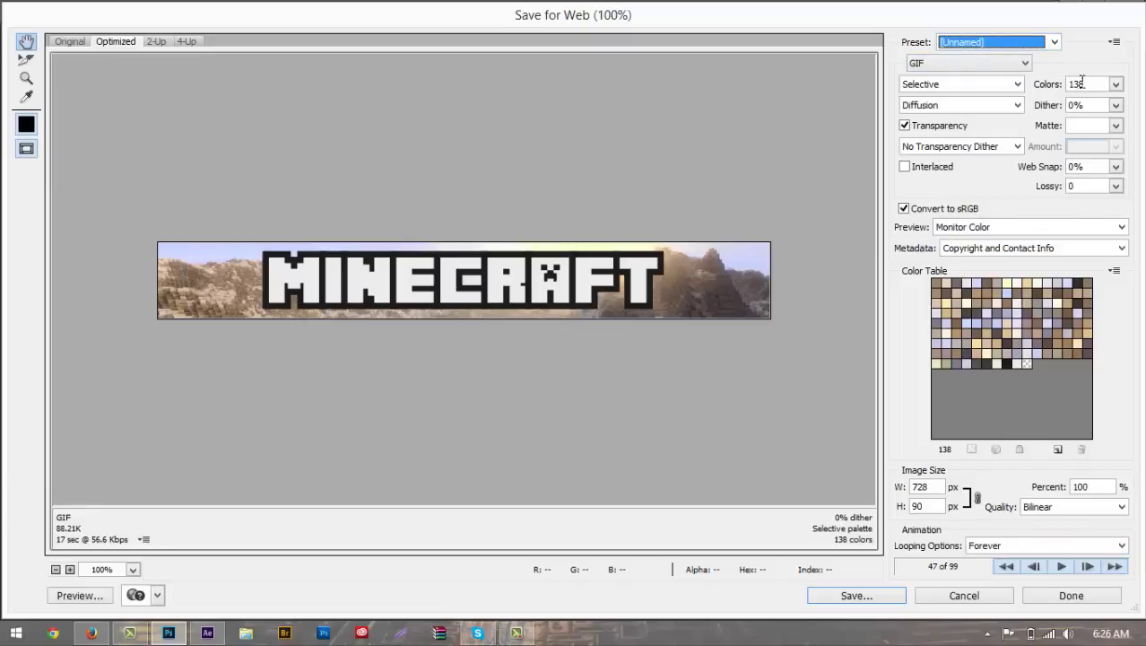
click(1117, 84)
click(1092, 219)
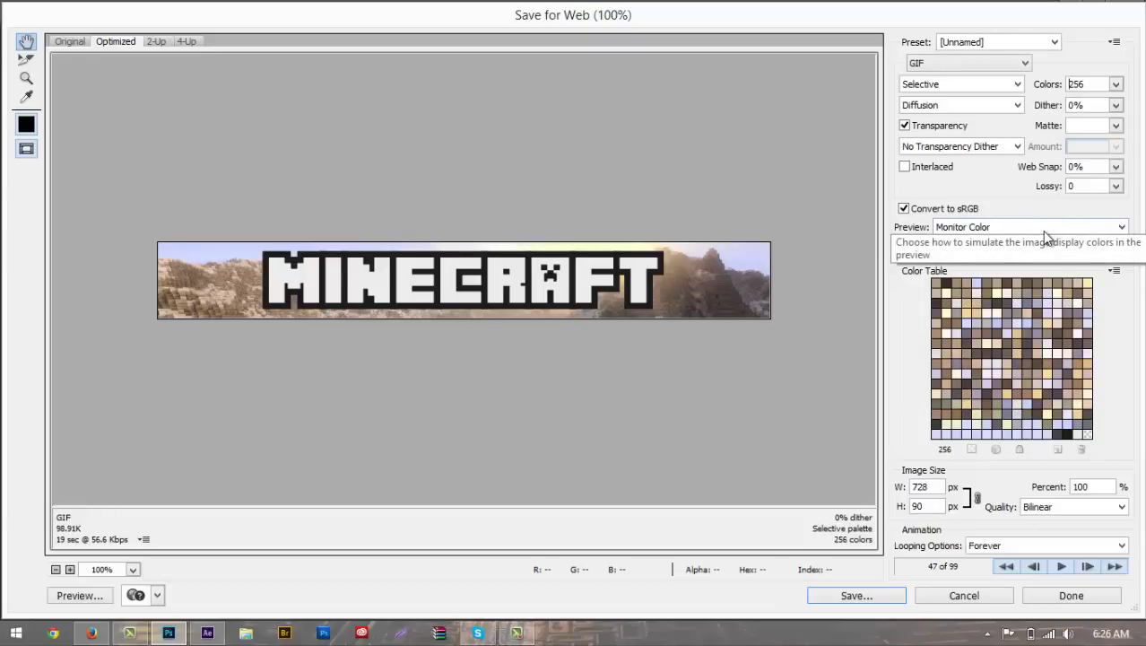
Switch to Firefox to examine the animated banners in the Imgur Ad Banners album, and return to Photoshop
click(92, 633)
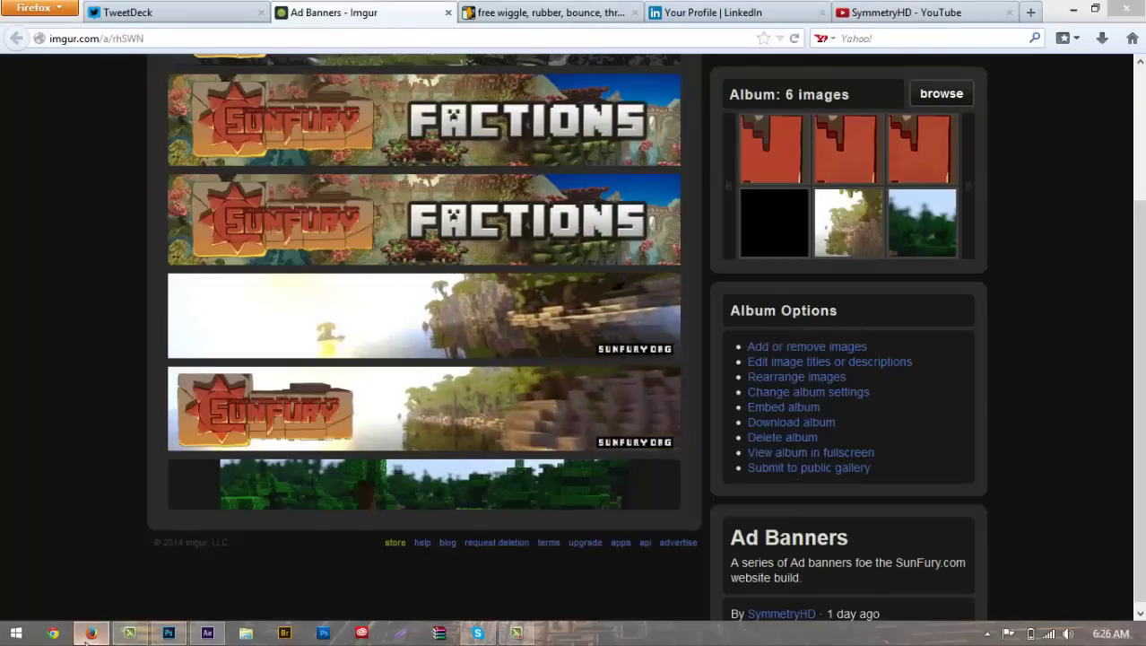
click(92, 633)
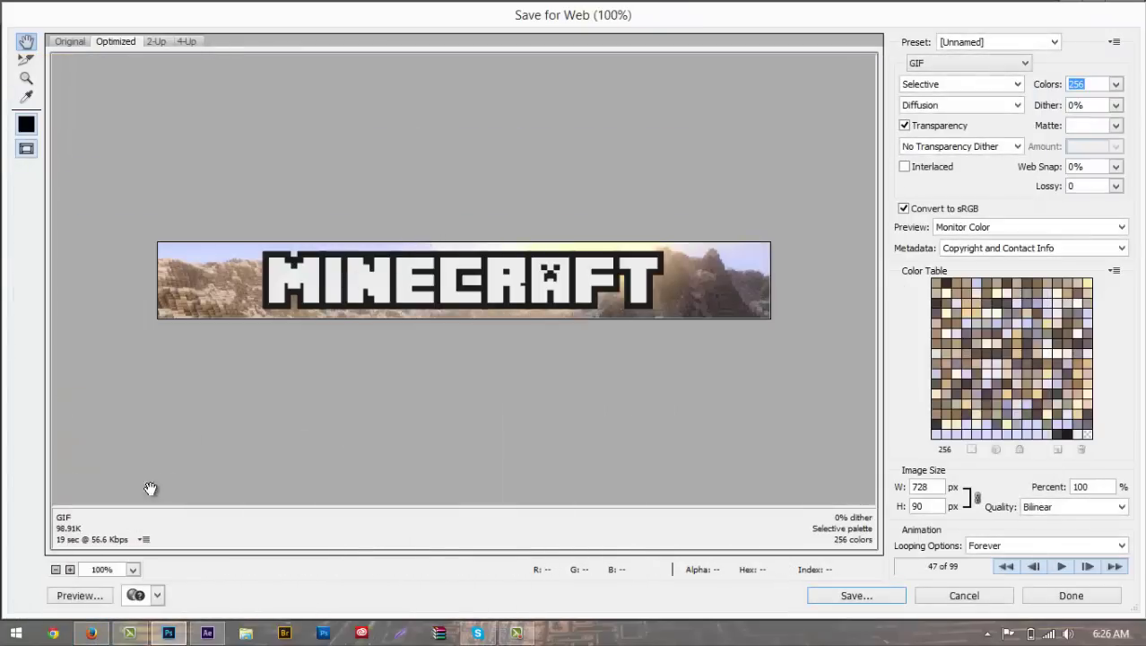
click(91, 633)
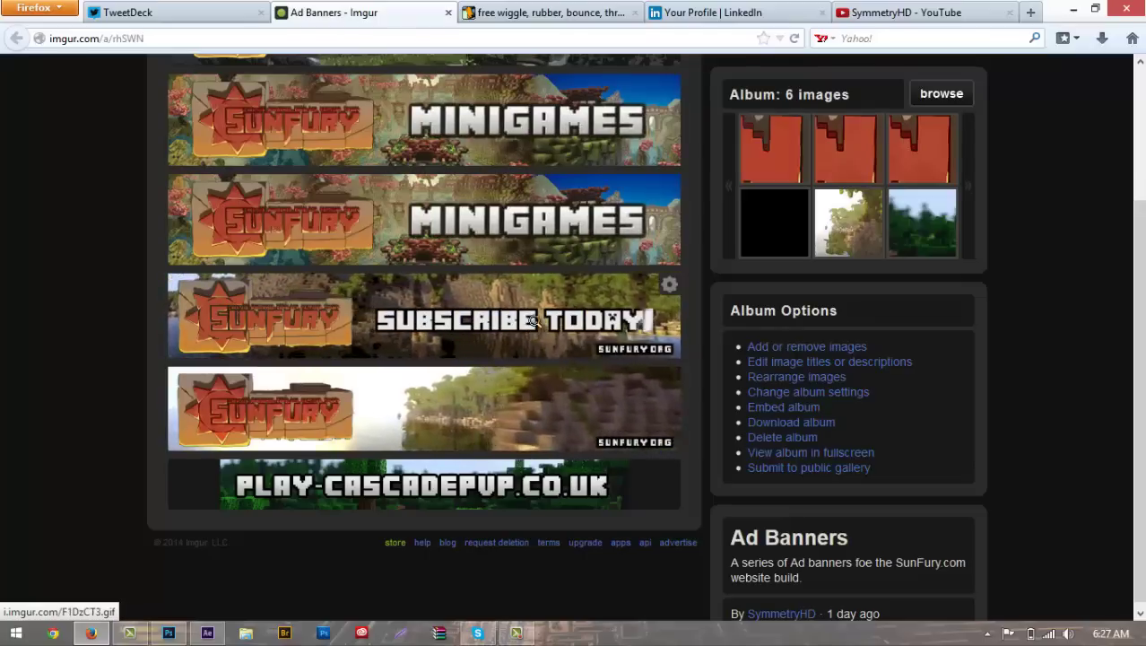
click(168, 634)
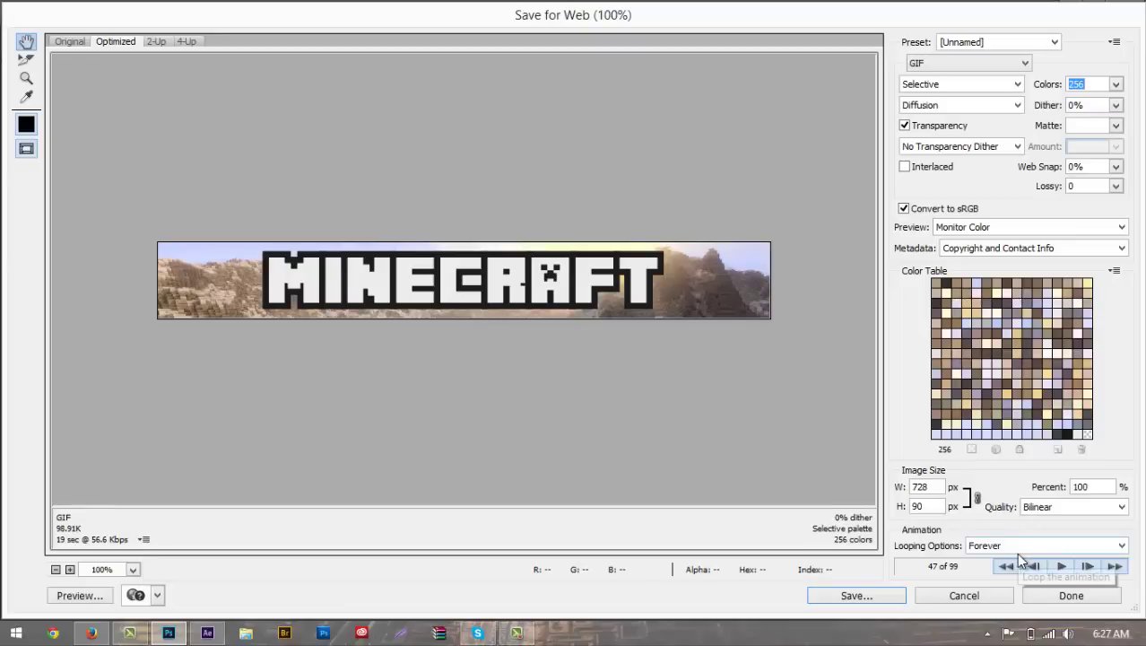
Play the optimized animation preview to check the banner's text reveal and loop
click(1056, 569)
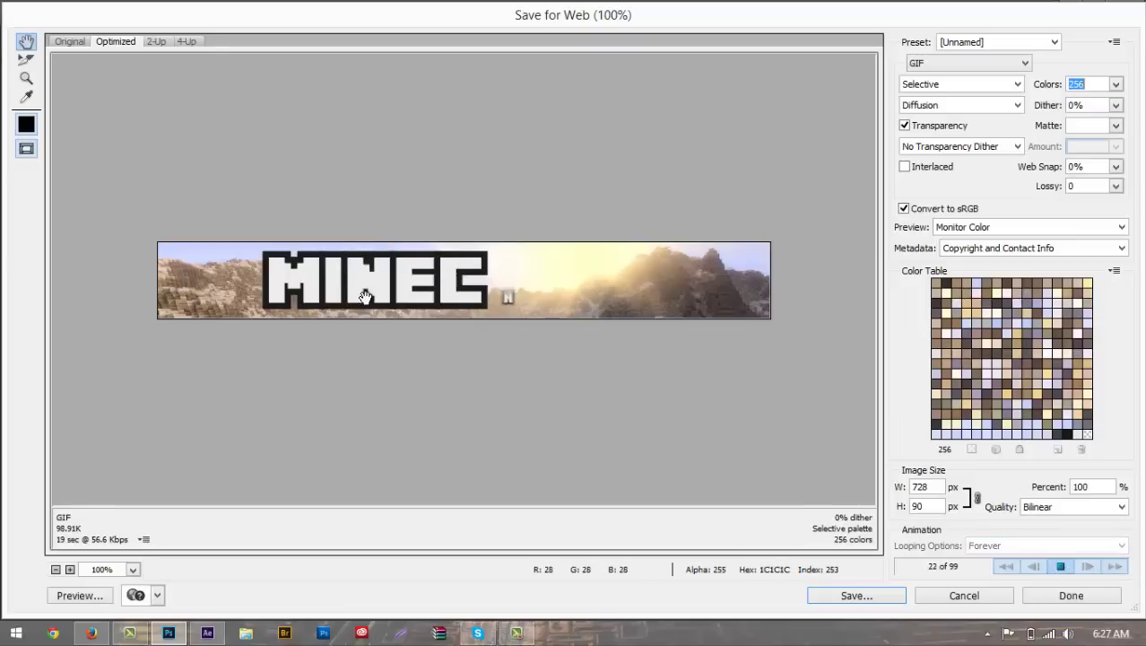
click(1064, 569)
click(1064, 569)
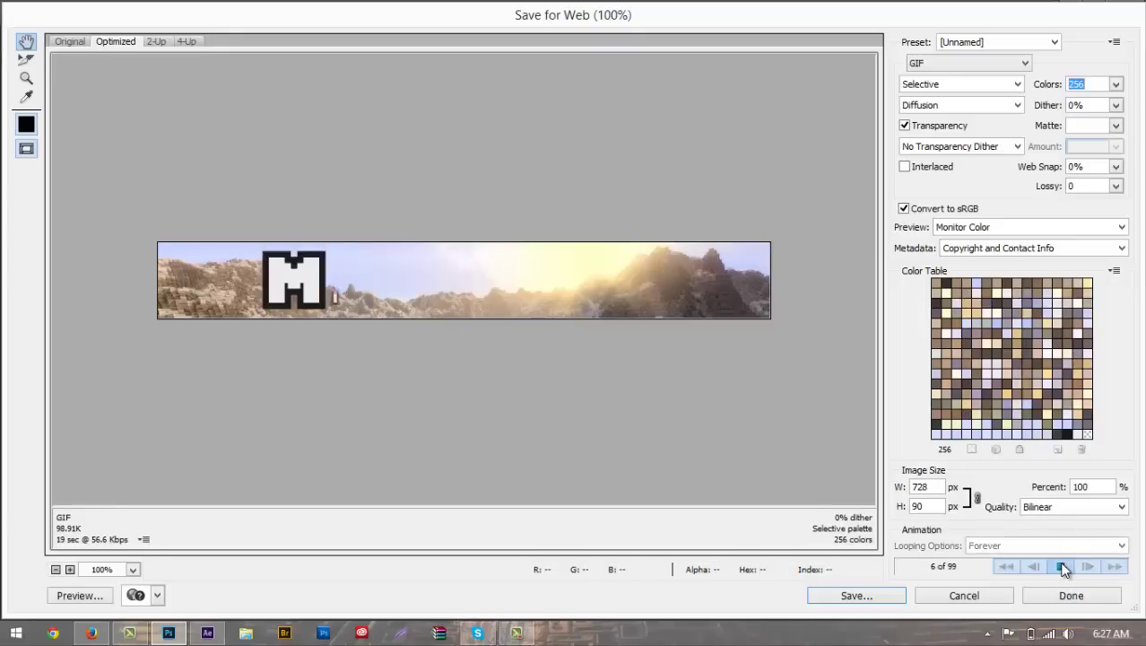
Choose the Desktop as the optimized GIF's save location, and cancel both the save and the Save for Web export
click(864, 593)
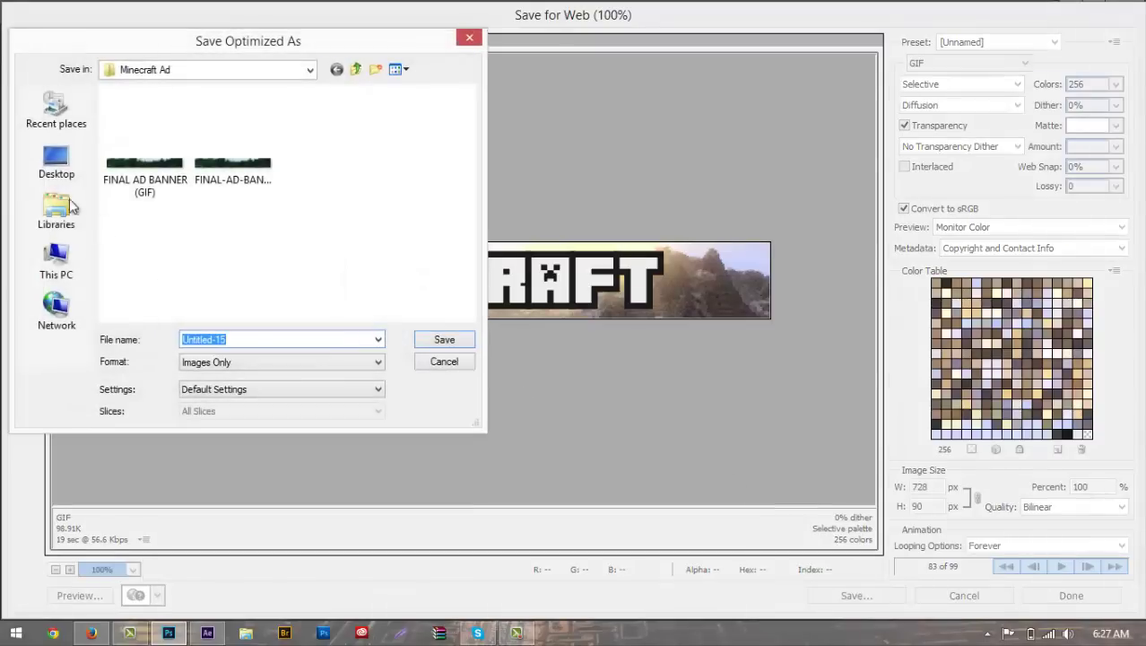
click(57, 166)
click(444, 361)
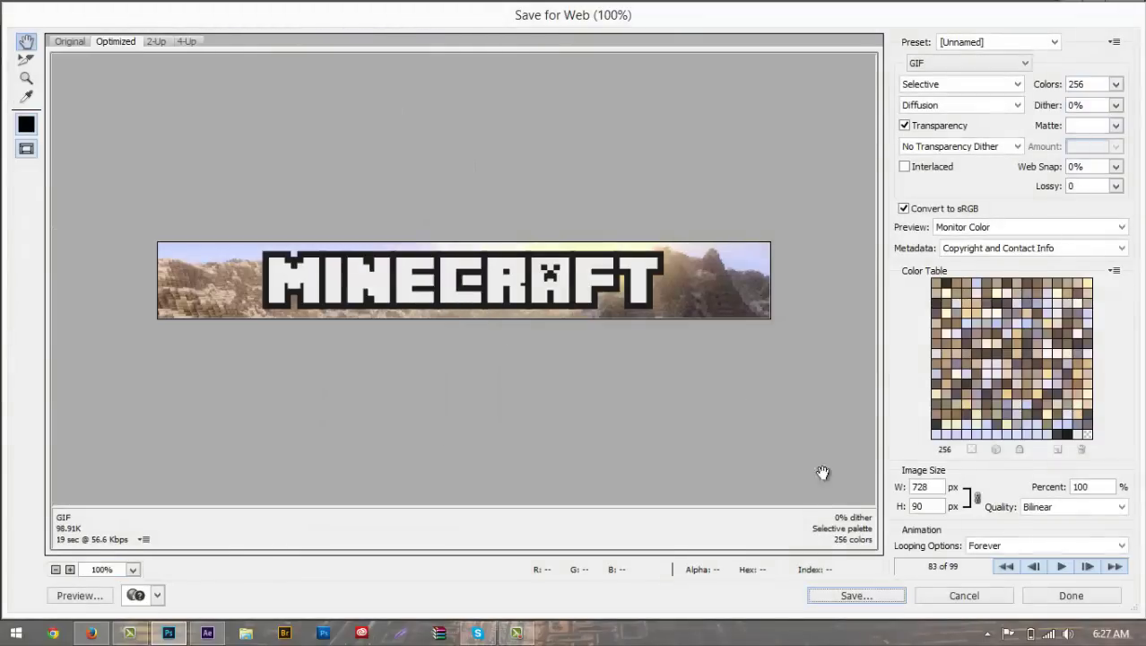
click(960, 598)
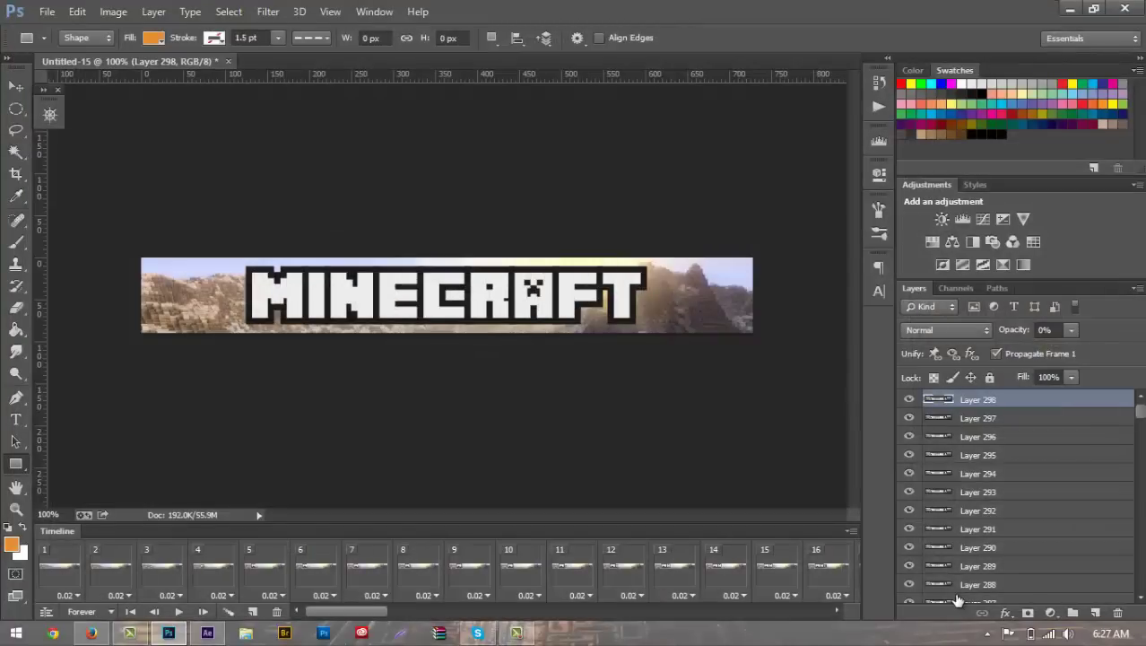